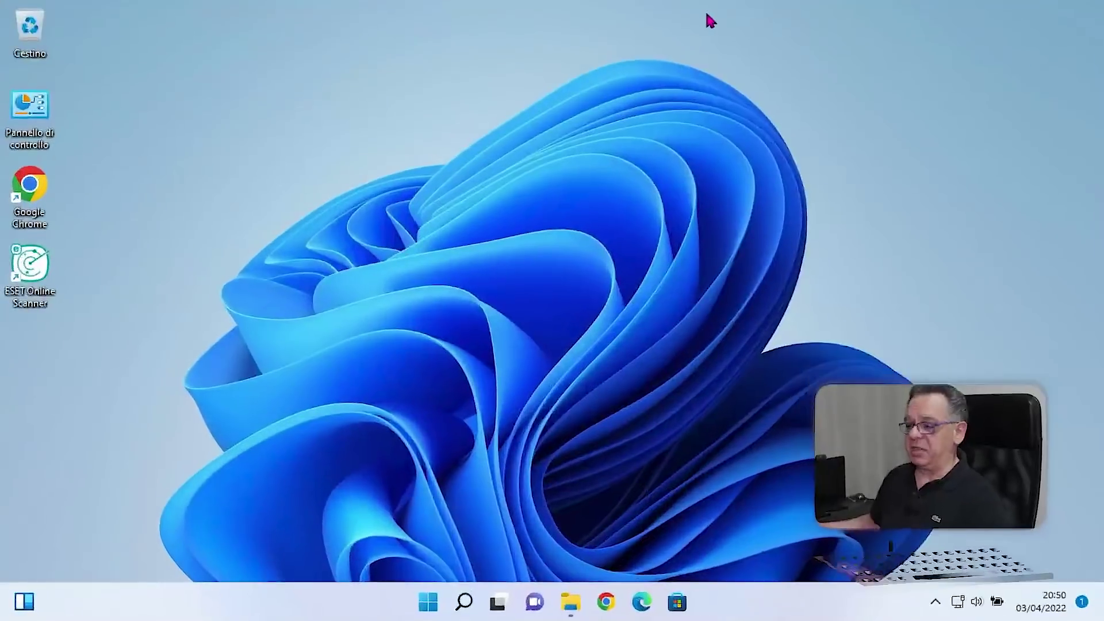
- Run Optimizer-12.6.exe from the Download folder, allow it past the SmartScreen block, and close the folder window
mouse_move(308, 468)
left_click(573, 604)
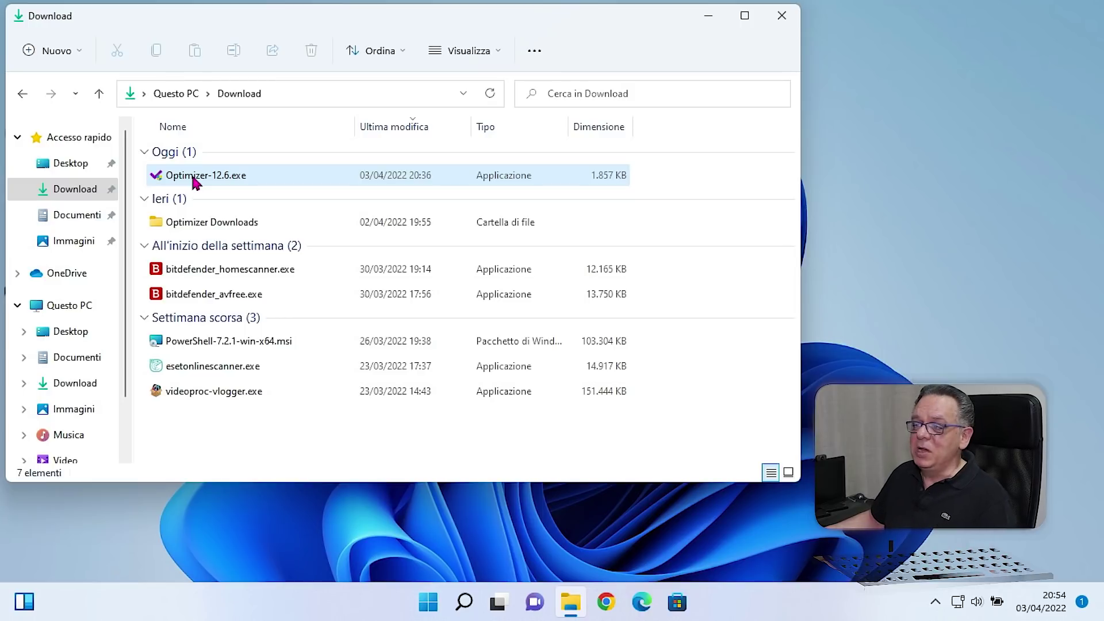
double_click(195, 179)
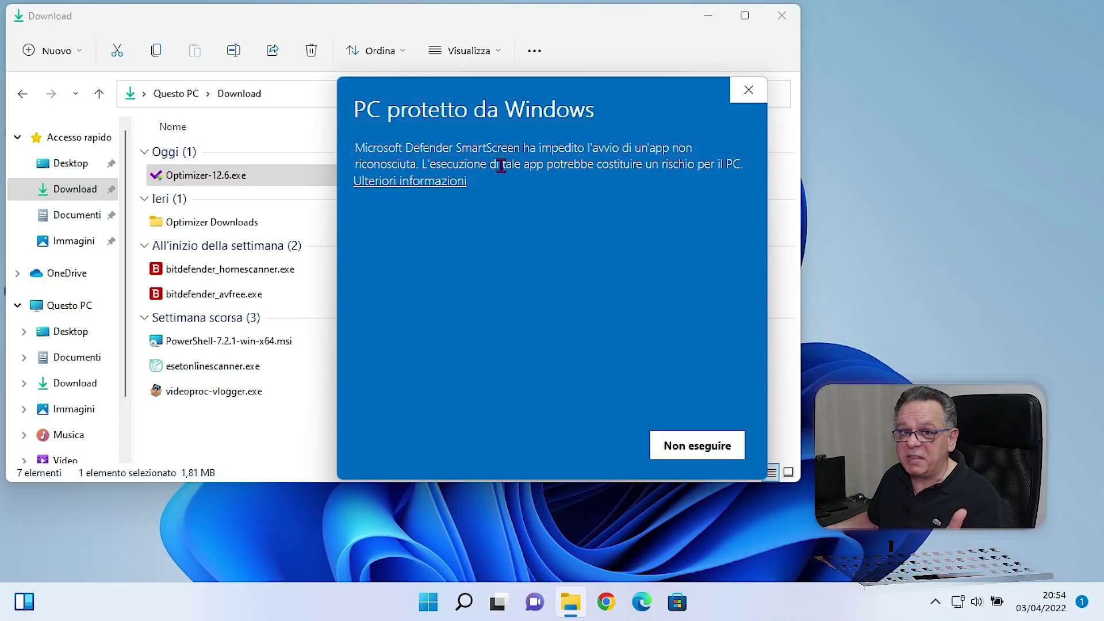
left_click(422, 182)
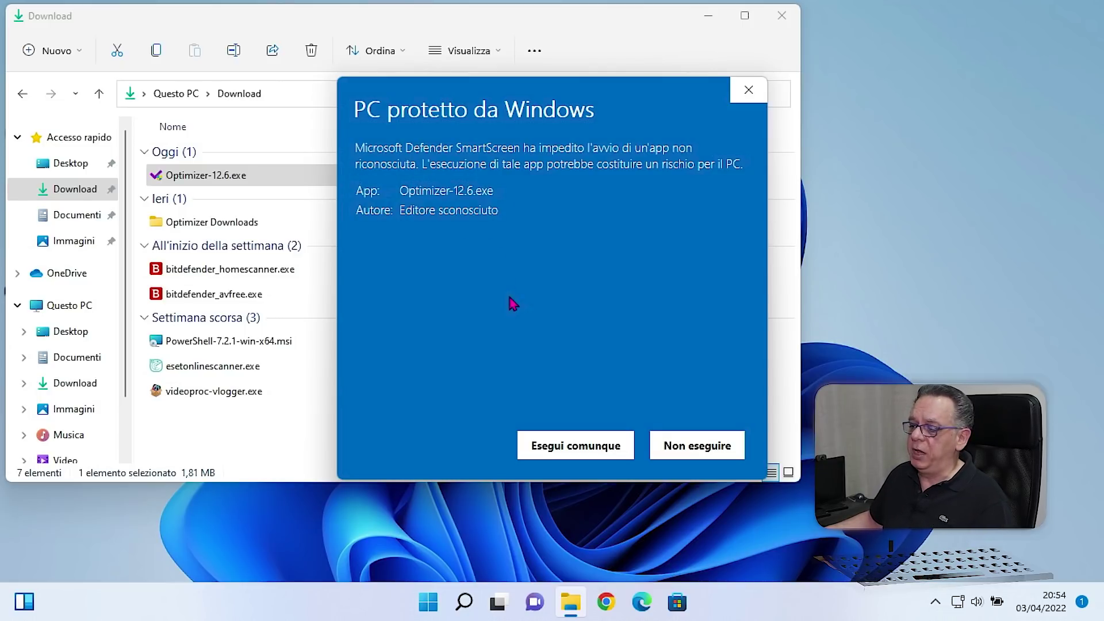
left_click(573, 447)
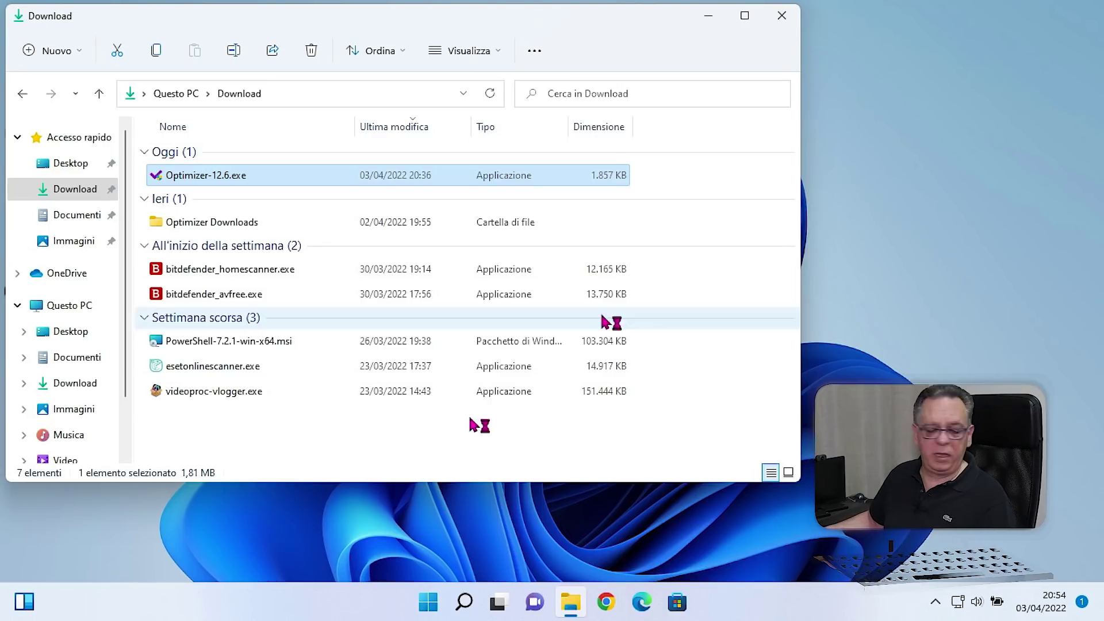
left_click(786, 23)
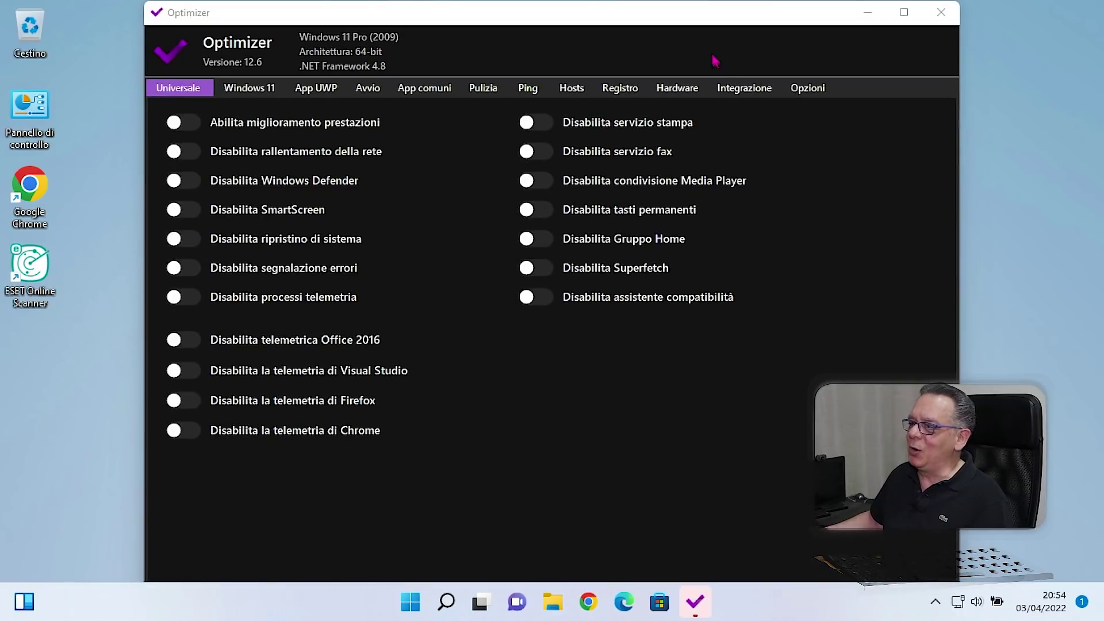
- Move the Optimizer window to the edge of the desktop and enable "Mostra menu accesso rapido" in its options
left_click_drag(702, 20, 557, 21)
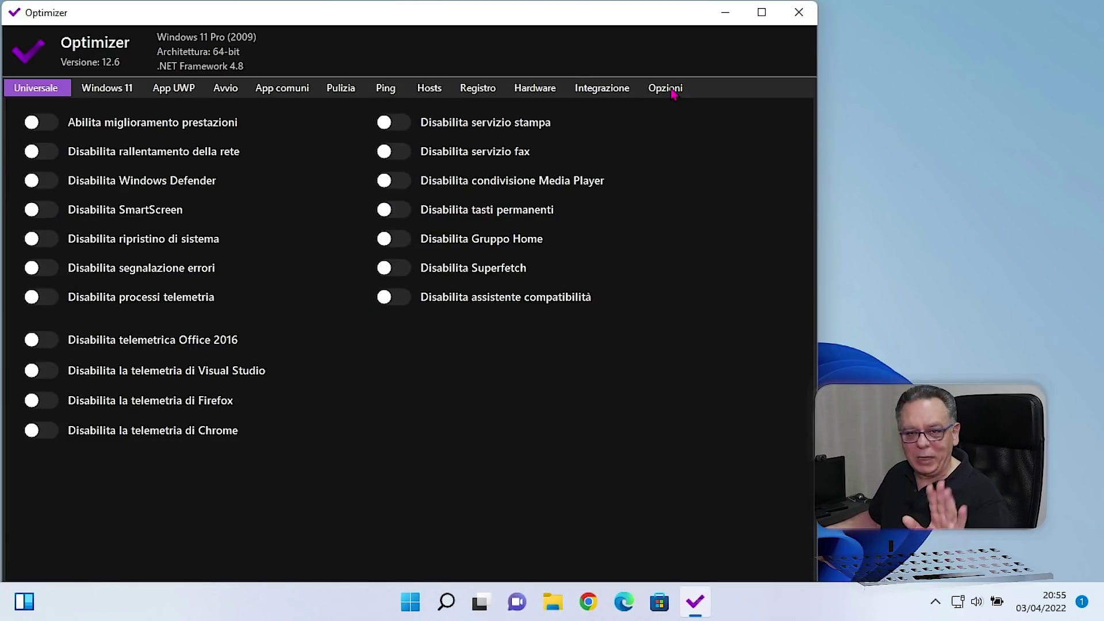
left_click(672, 90)
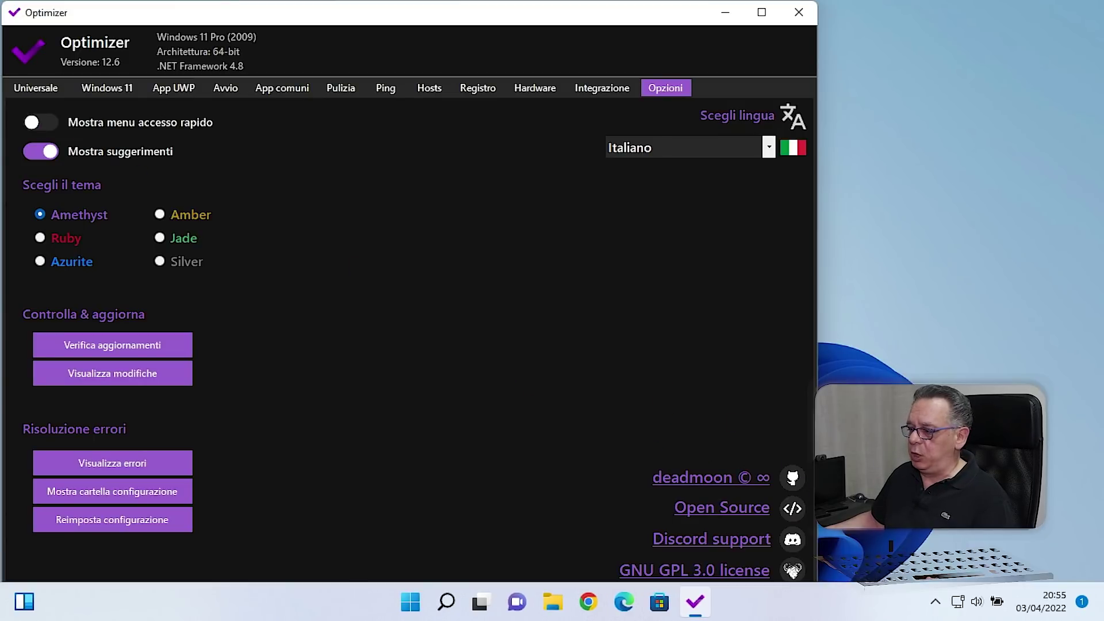
left_click(935, 601)
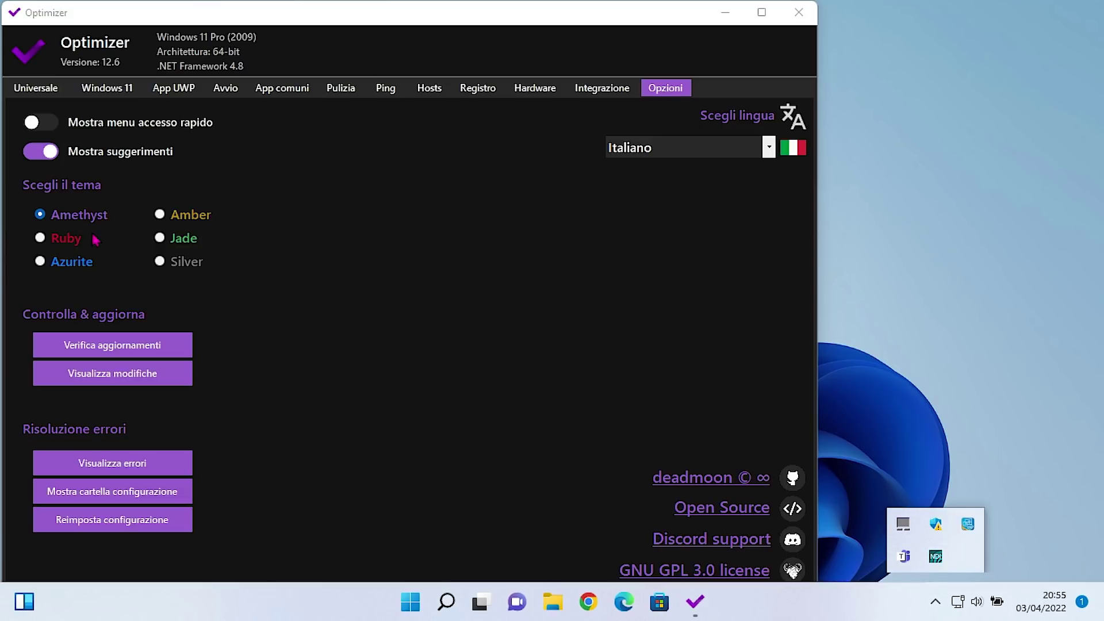
left_click(283, 199)
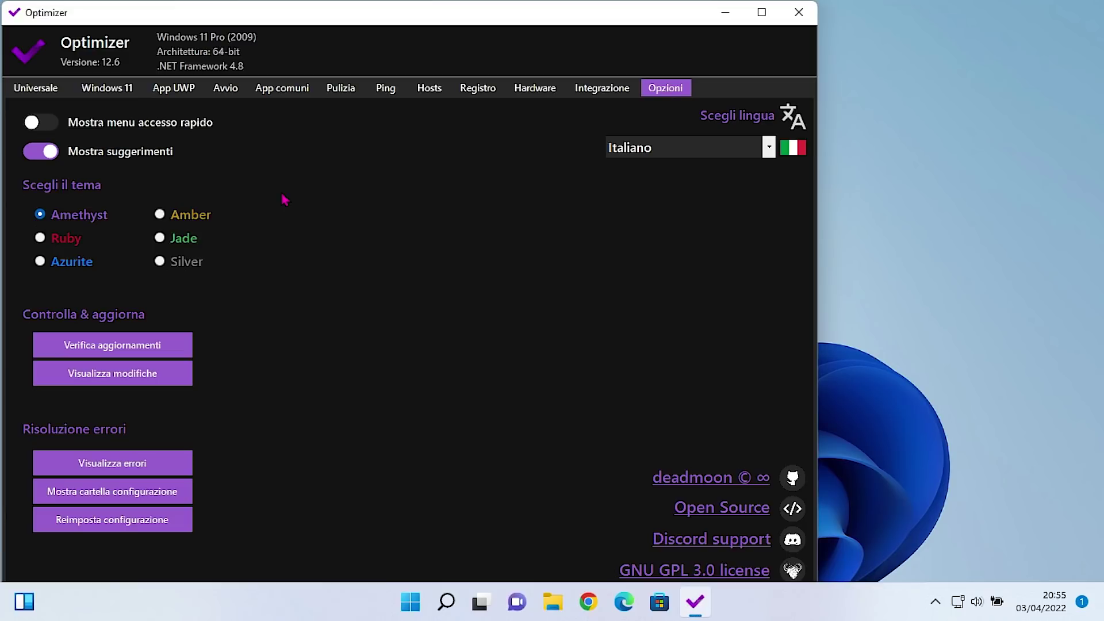
left_click(53, 130)
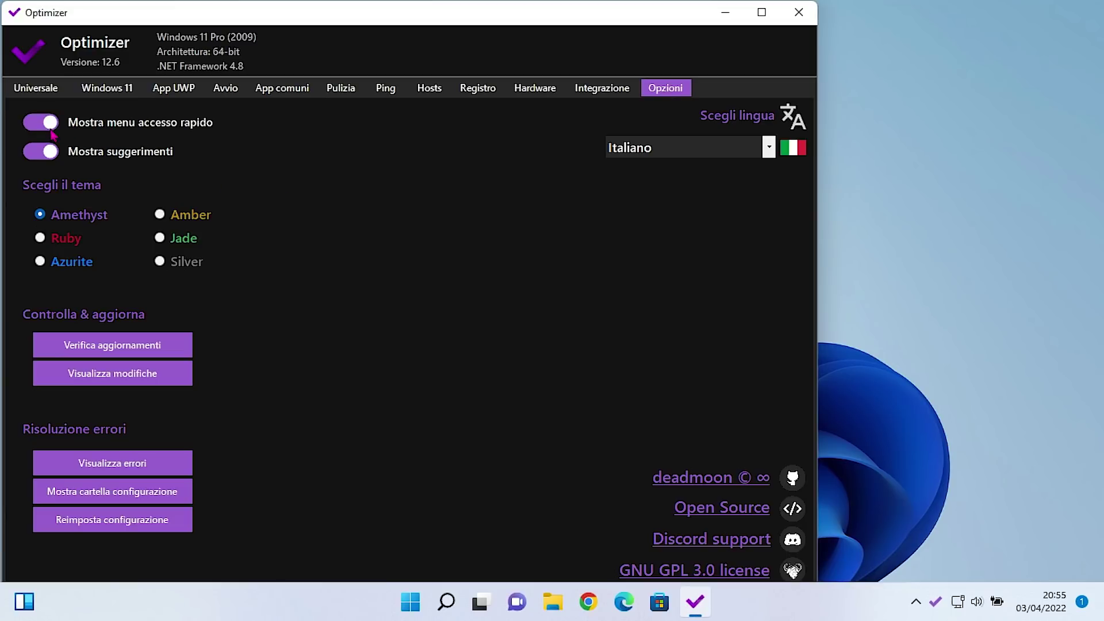
- View the quick-access menu of Optimizer's icon among the hidden notification-area icons
left_click(918, 605)
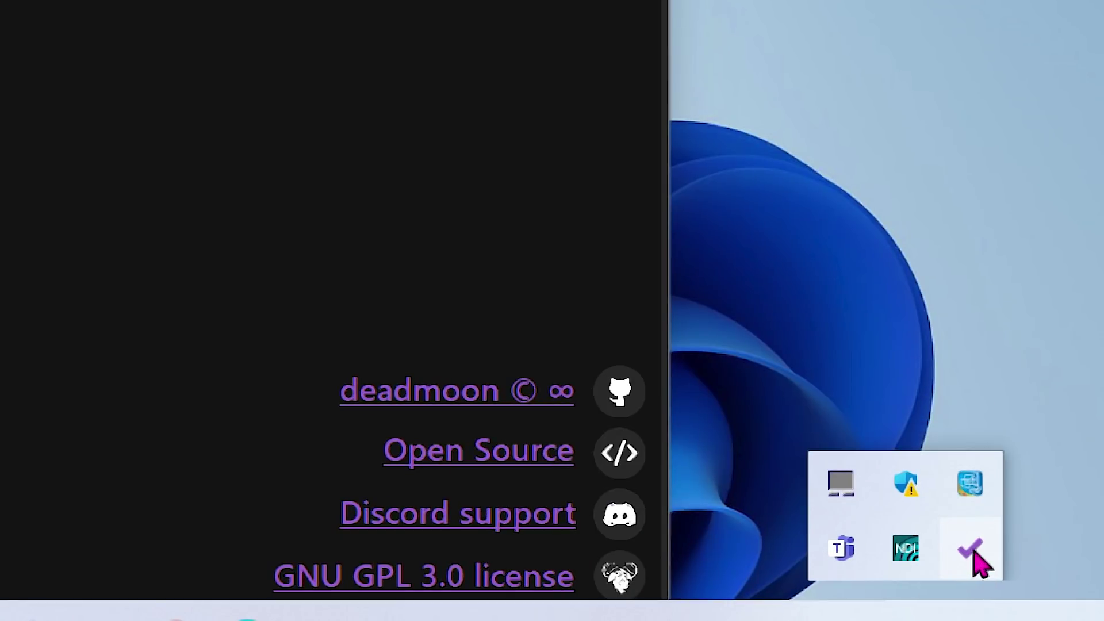
right_click(972, 551)
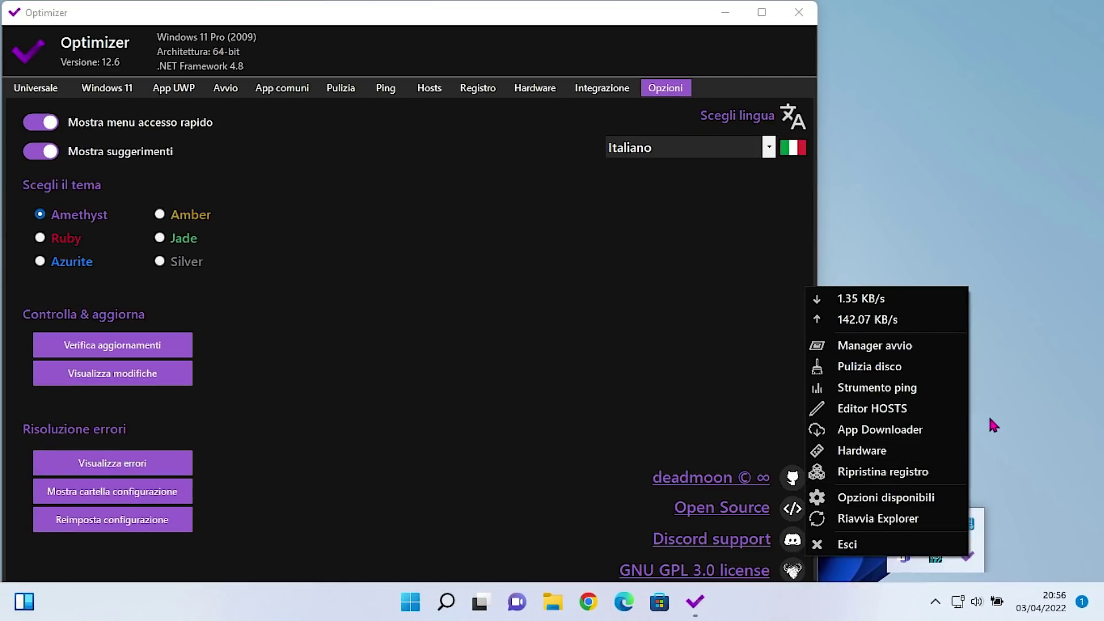
left_click(992, 424)
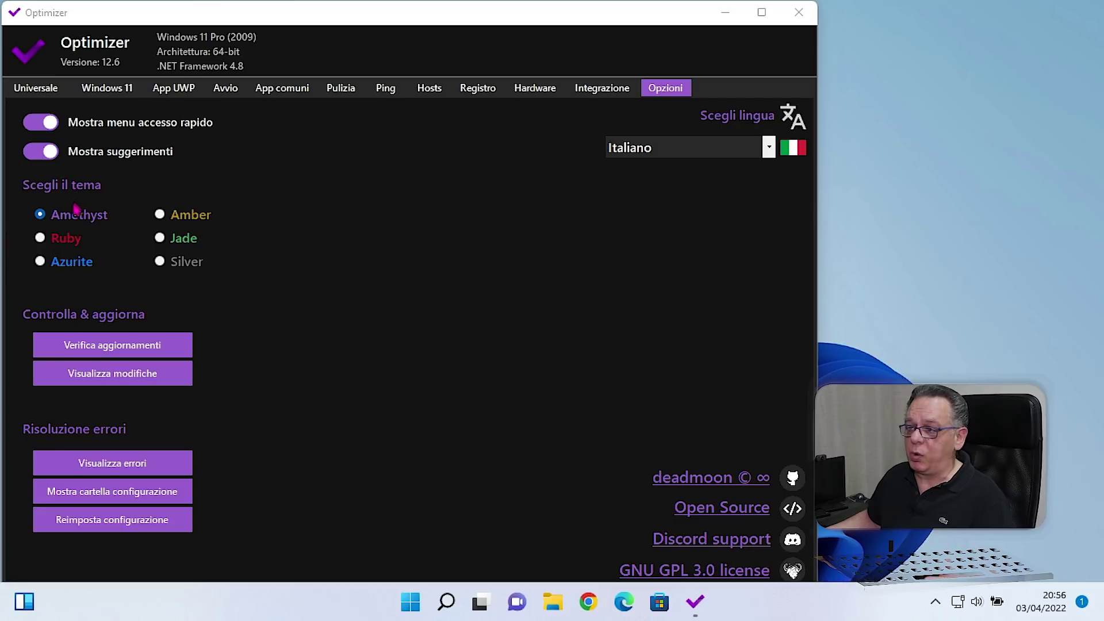
- Try the Ruby, Azurite, Amber and Jade themes and switch back to Amethyst
left_click(50, 239)
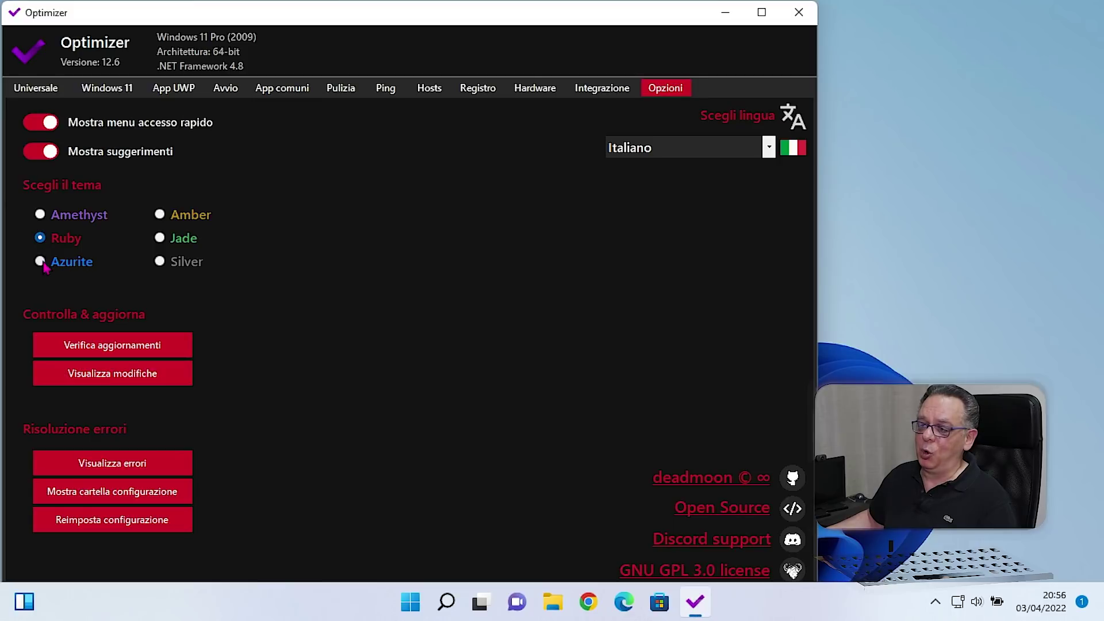
left_click(43, 263)
left_click(160, 215)
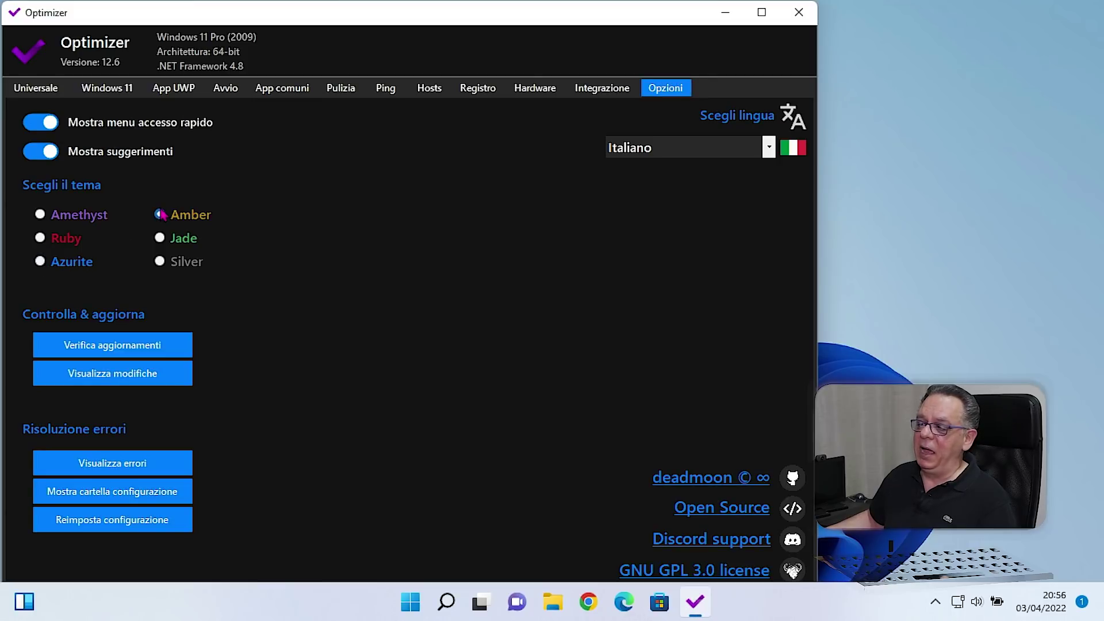
left_click(160, 239)
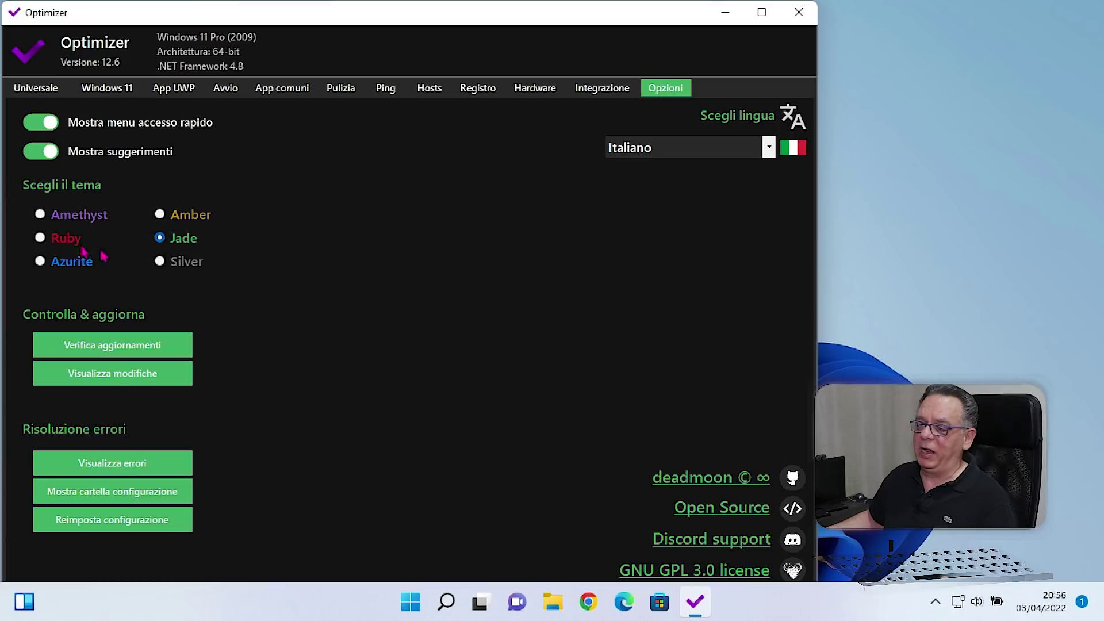
left_click(41, 214)
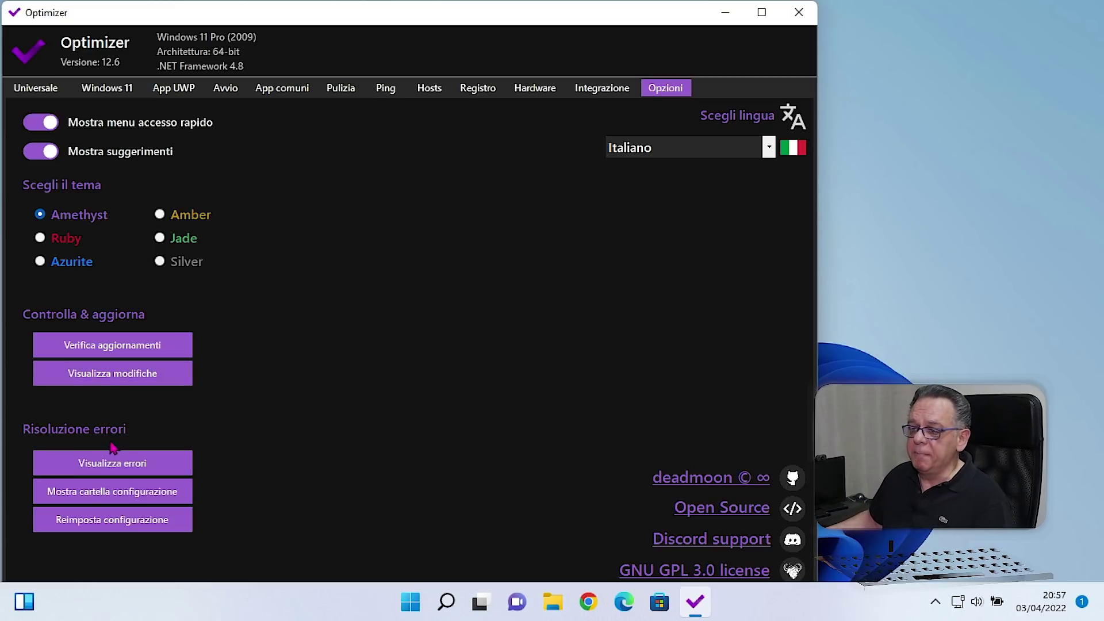
- Check the error log and the available interface languages without changing the language
left_click(115, 461)
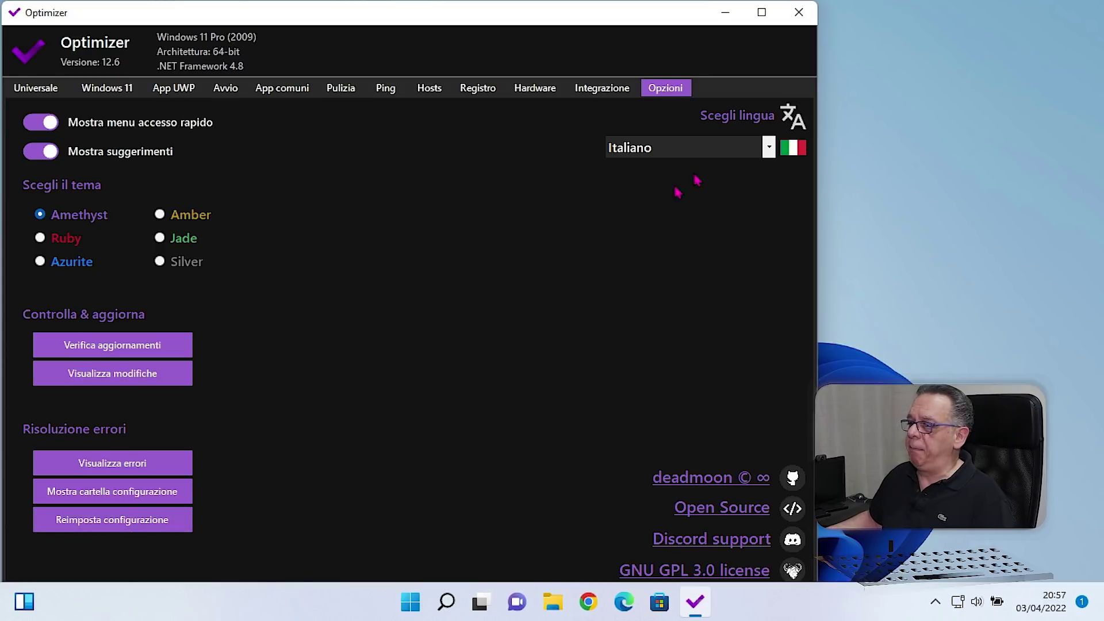
left_click(769, 148)
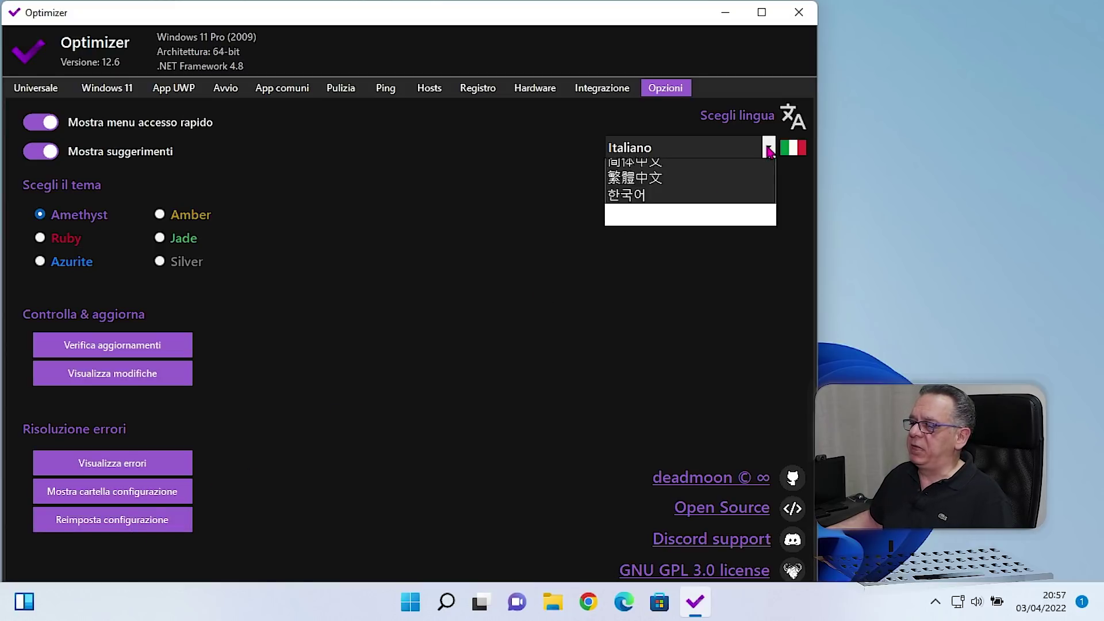
left_click(769, 148)
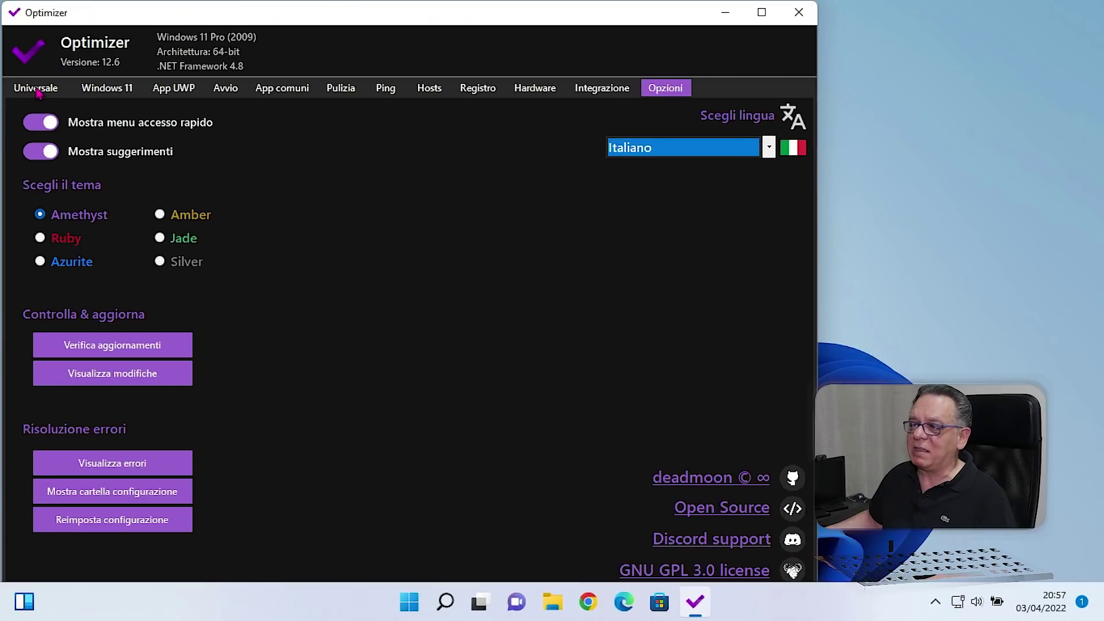
- Turn on "Abilita miglioramento prestazioni" and "Disabilita rallentamento della rete" in the universal settings
left_click(62, 94)
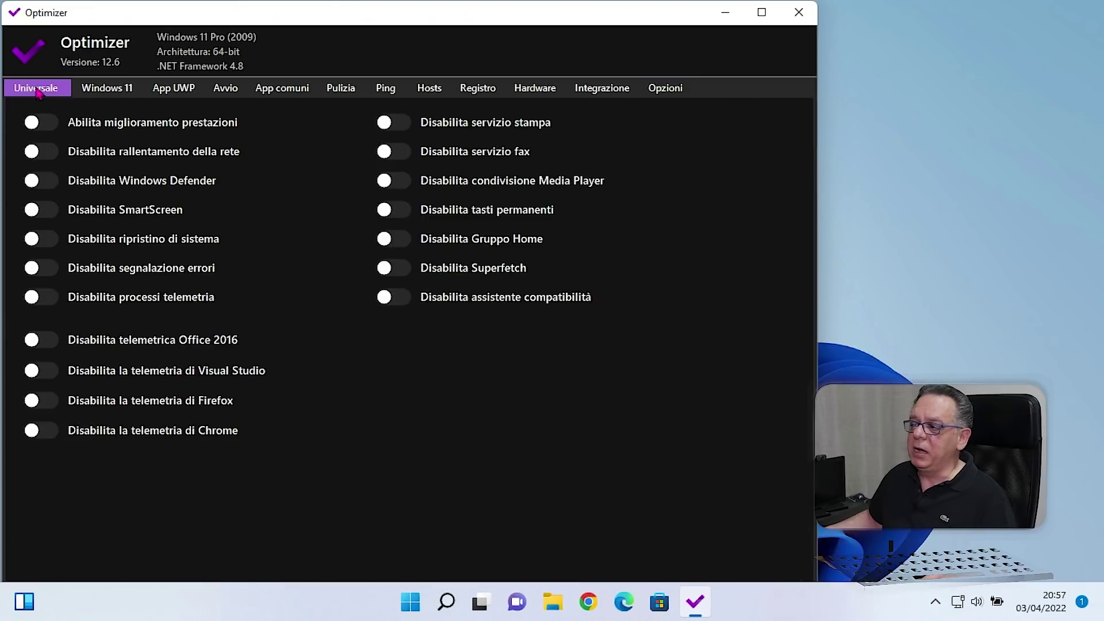
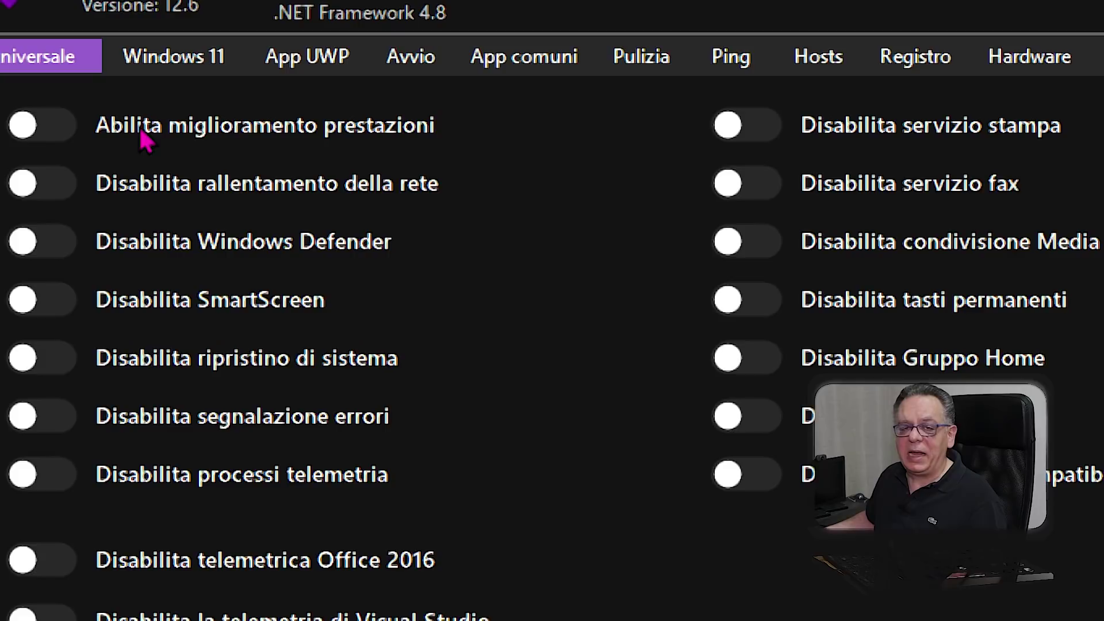
left_click(63, 128)
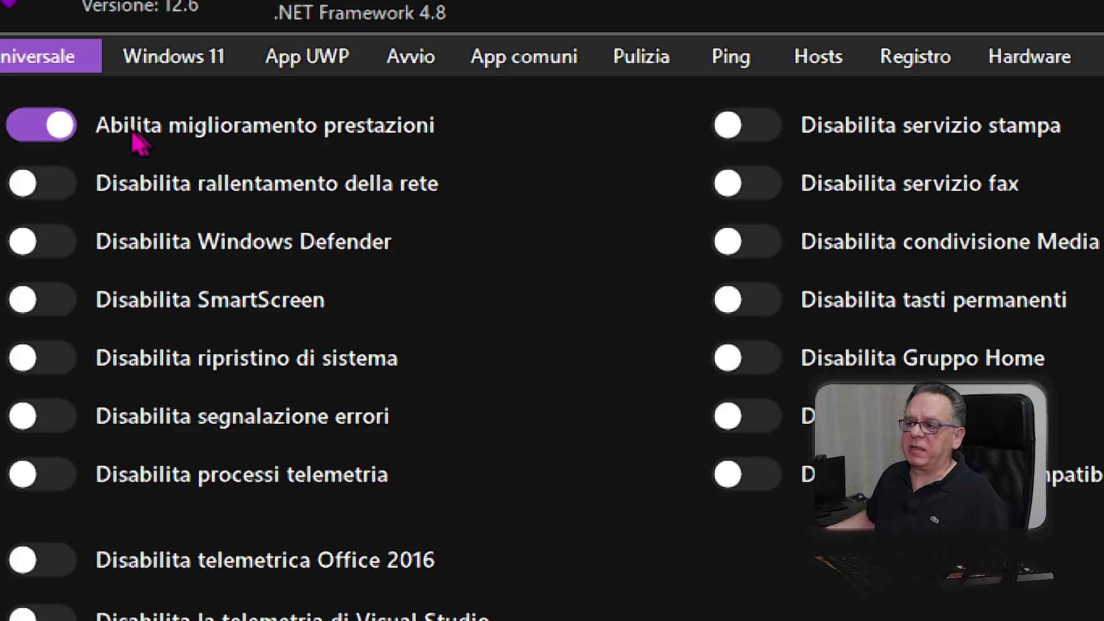
mouse_move(130, 126)
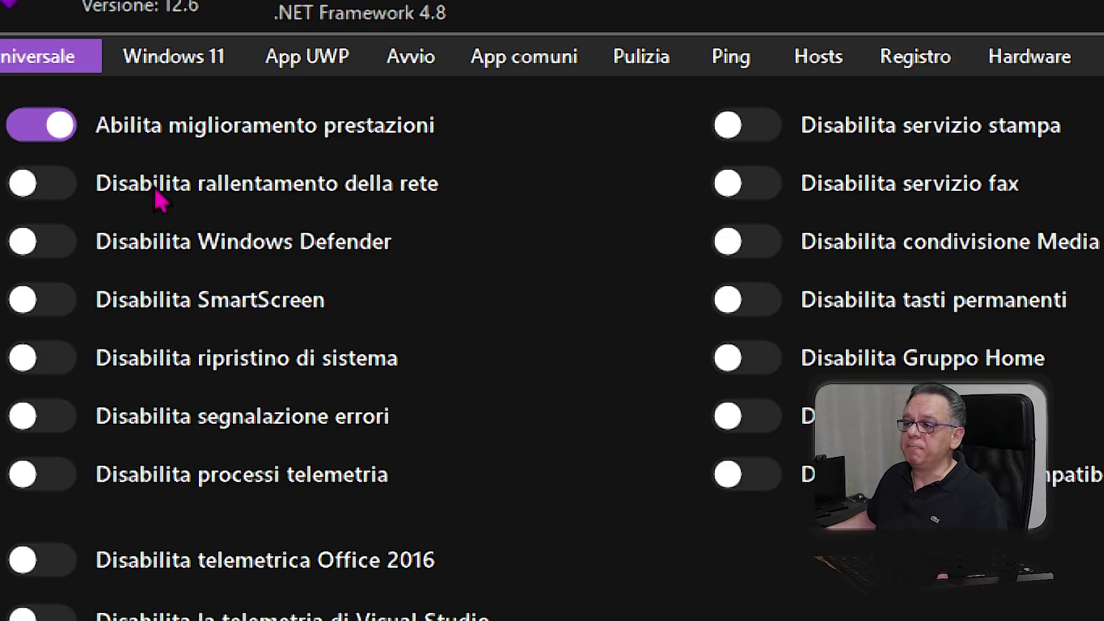
mouse_move(153, 192)
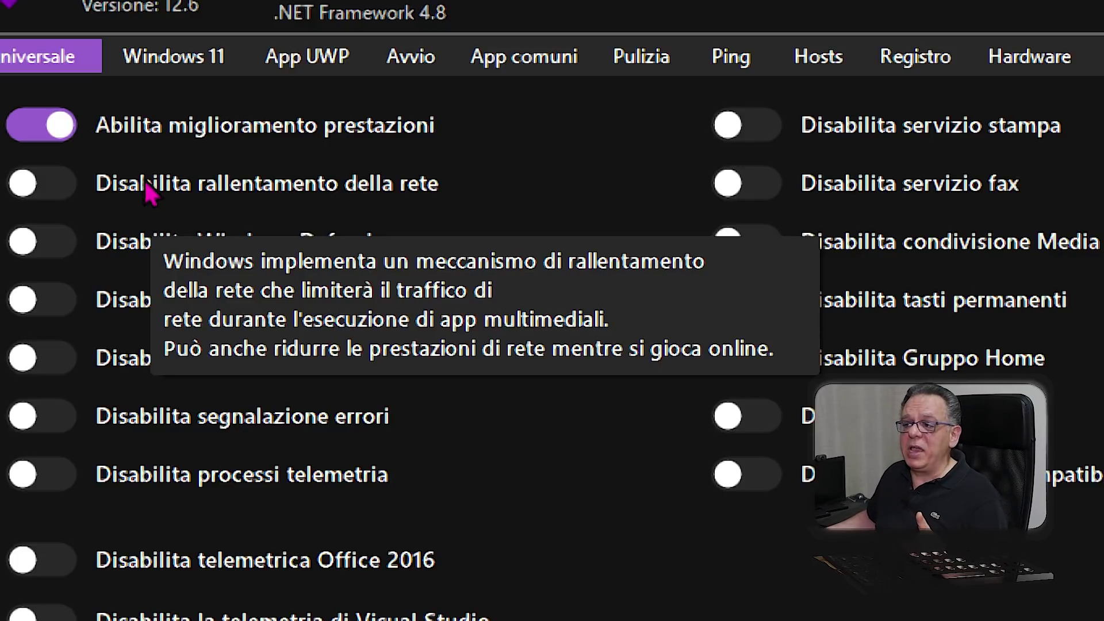
left_click(62, 183)
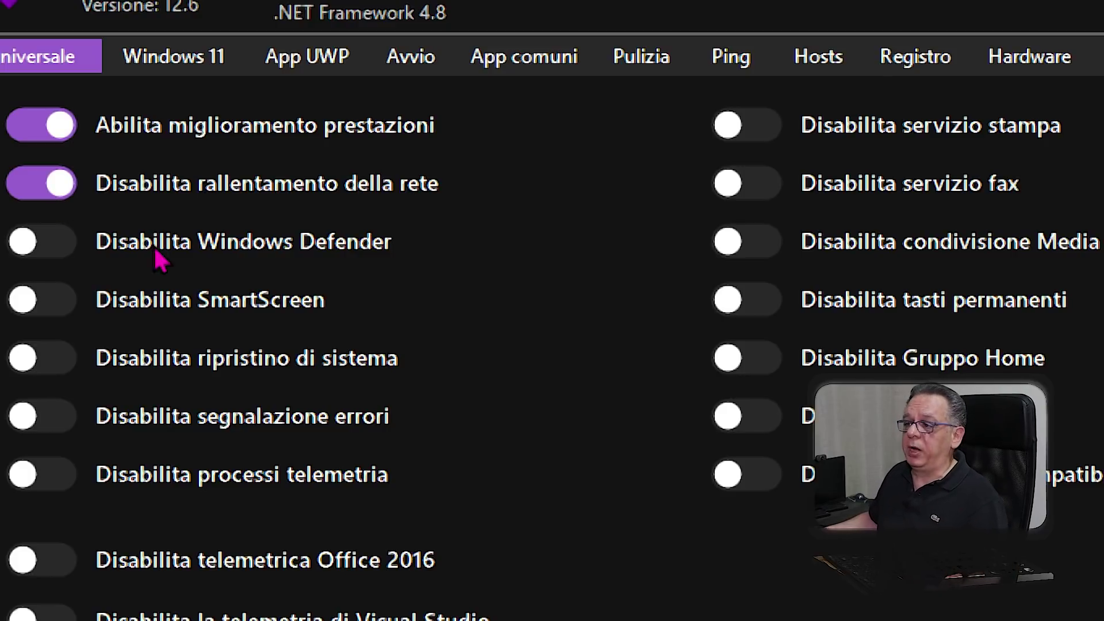
- Turn on "Disabilita segnalazione errori" and "Disabilita processi telemetria" in the universal settings
mouse_move(172, 262)
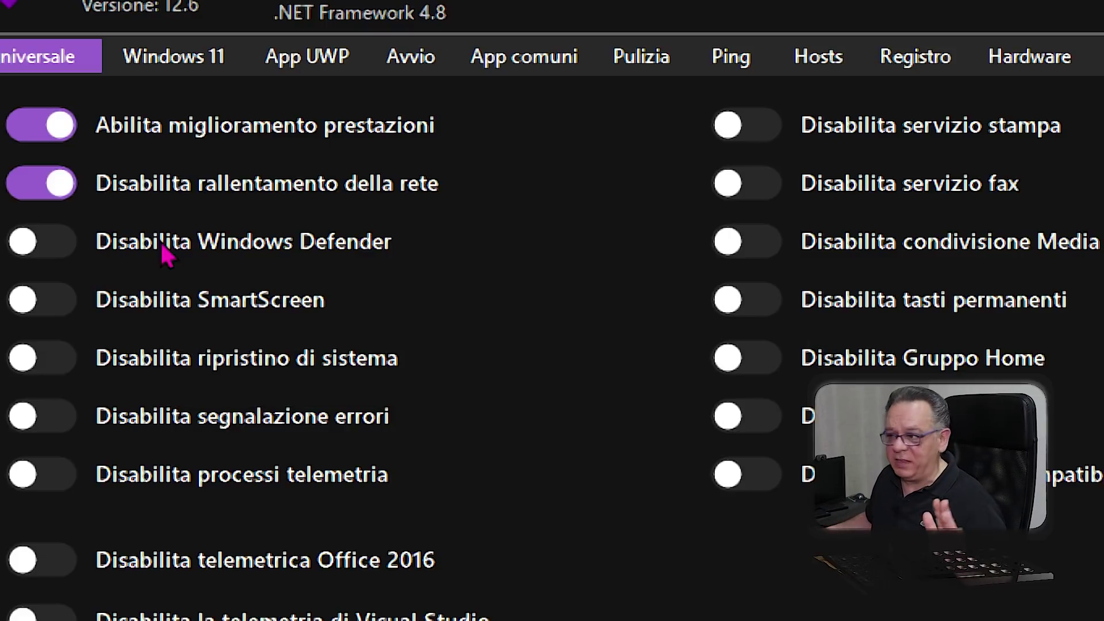
mouse_move(180, 304)
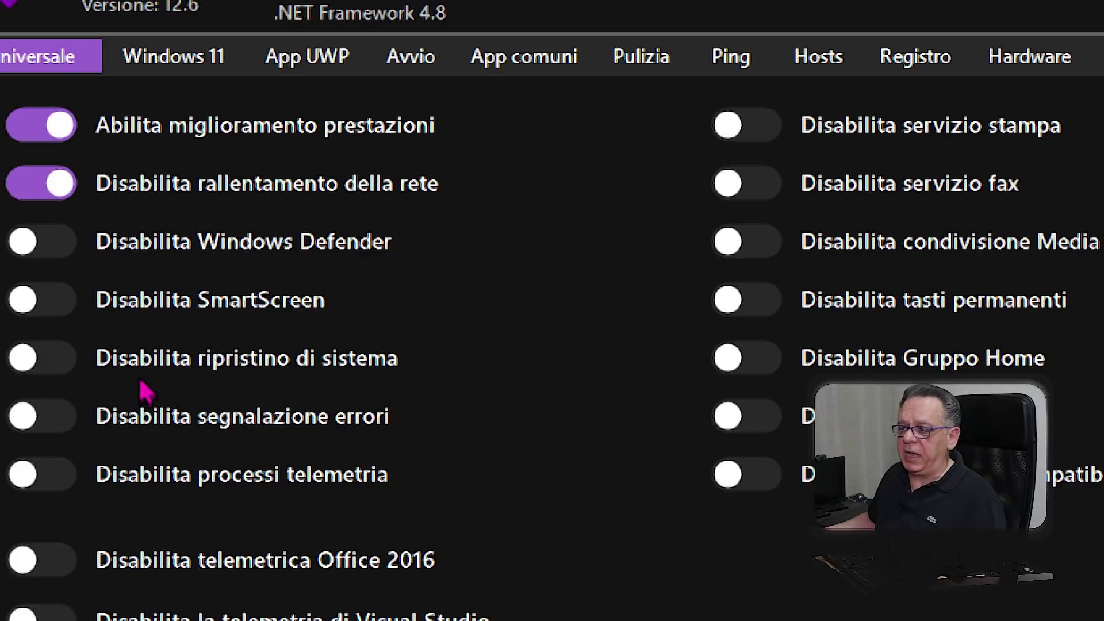
mouse_move(202, 368)
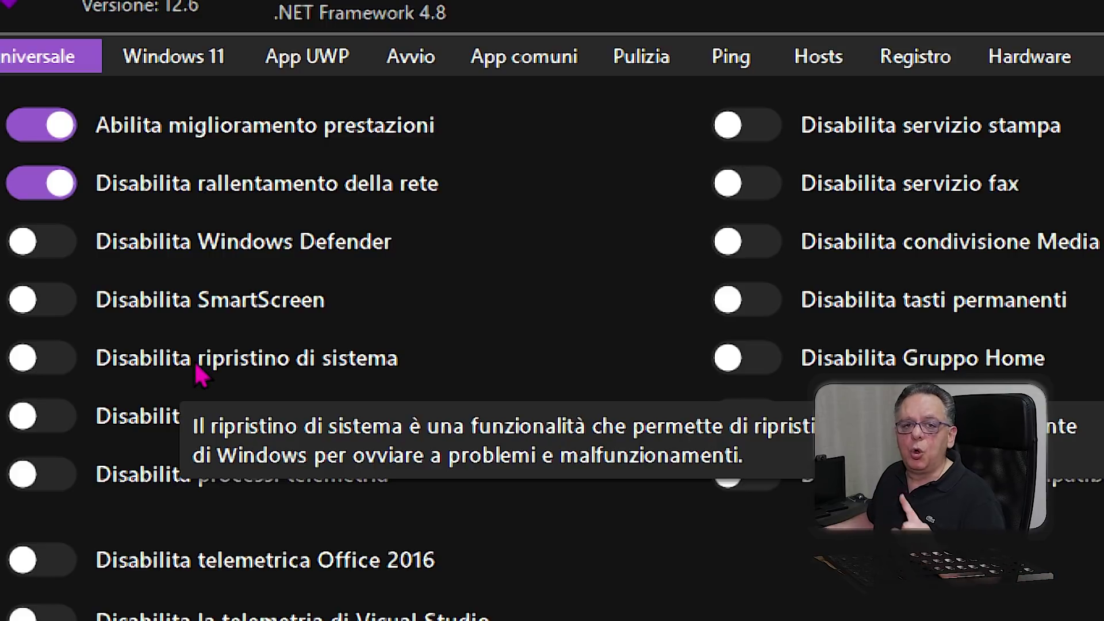
scroll(222, 586, "down", 2)
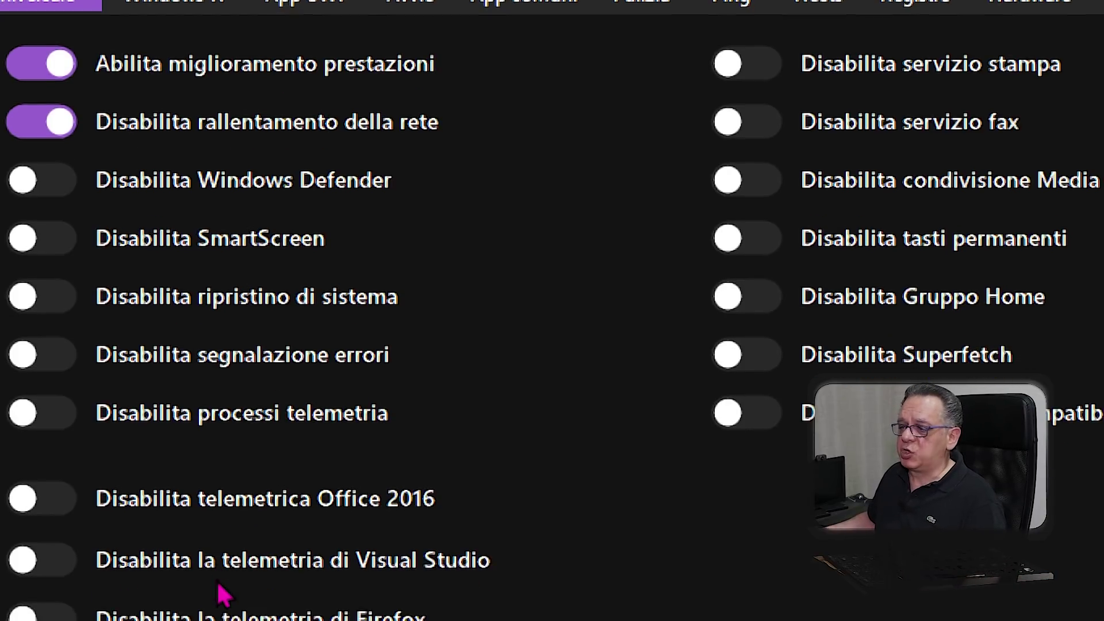
scroll(227, 592, "down", 1)
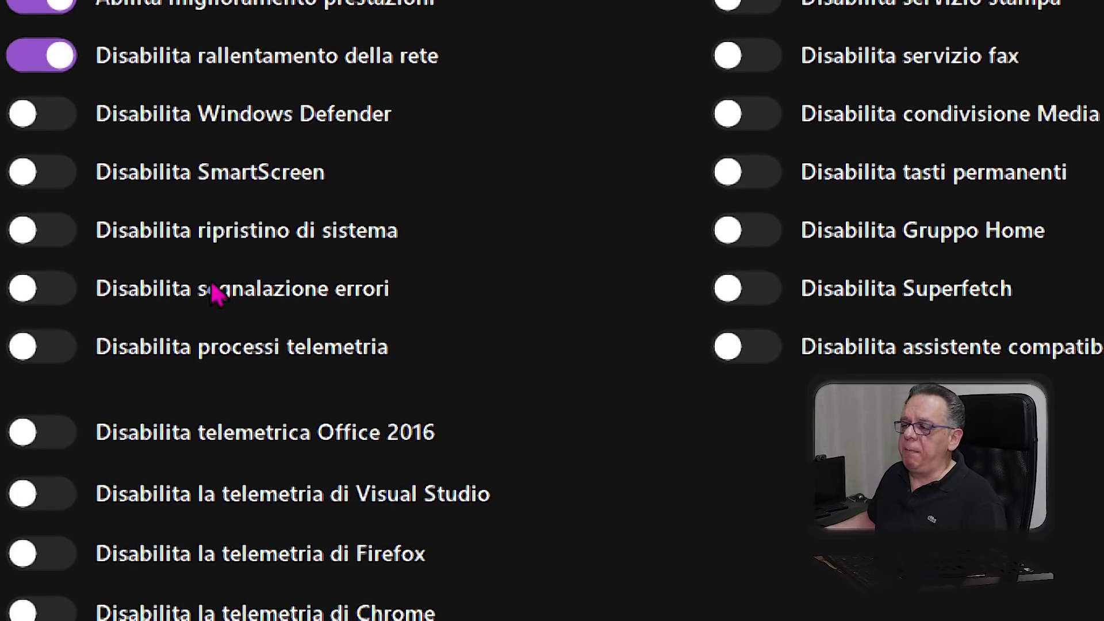
mouse_move(217, 305)
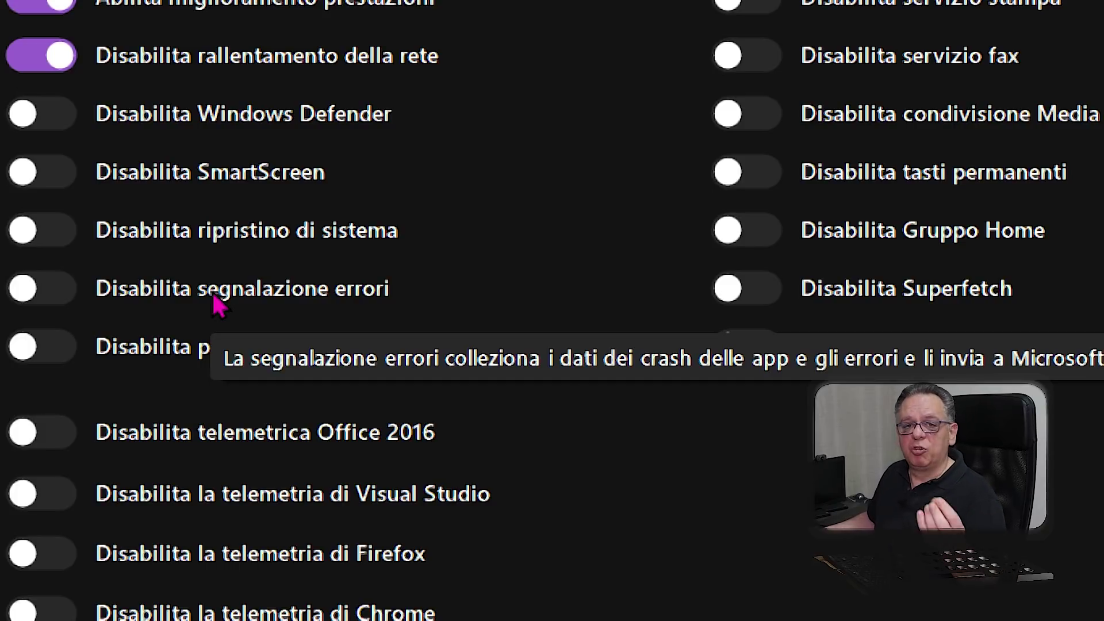
left_click(64, 297)
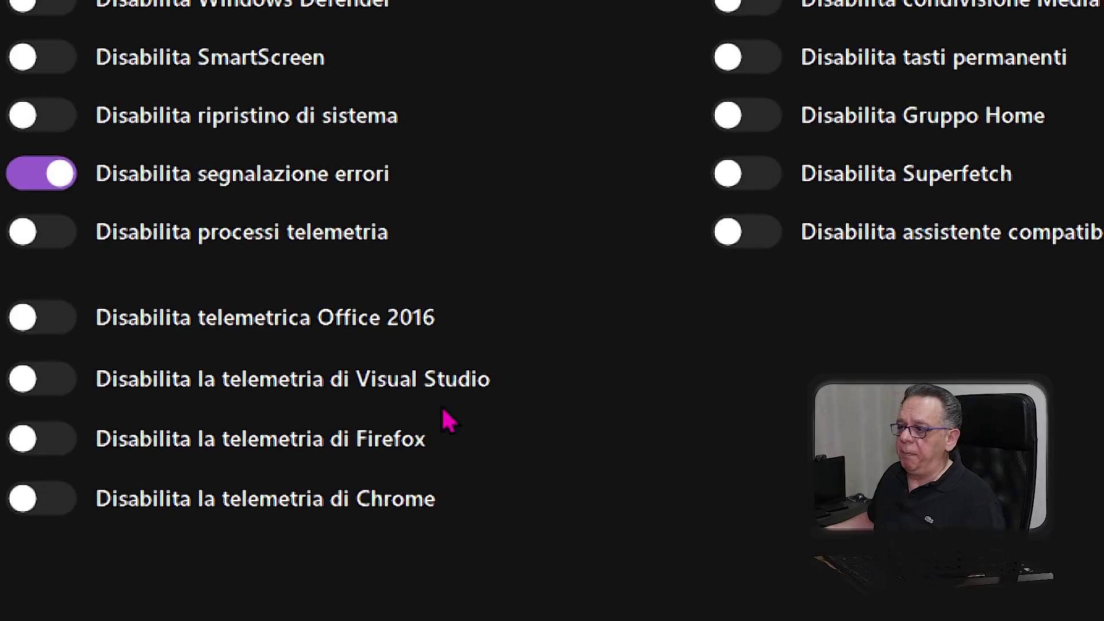
mouse_move(275, 237)
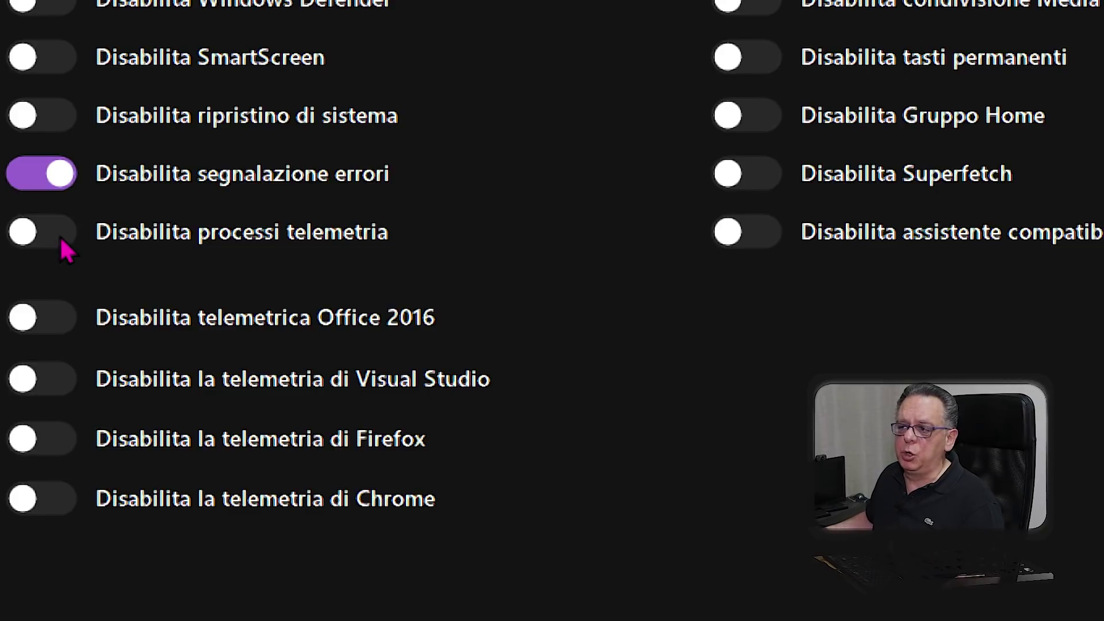
left_click(31, 231)
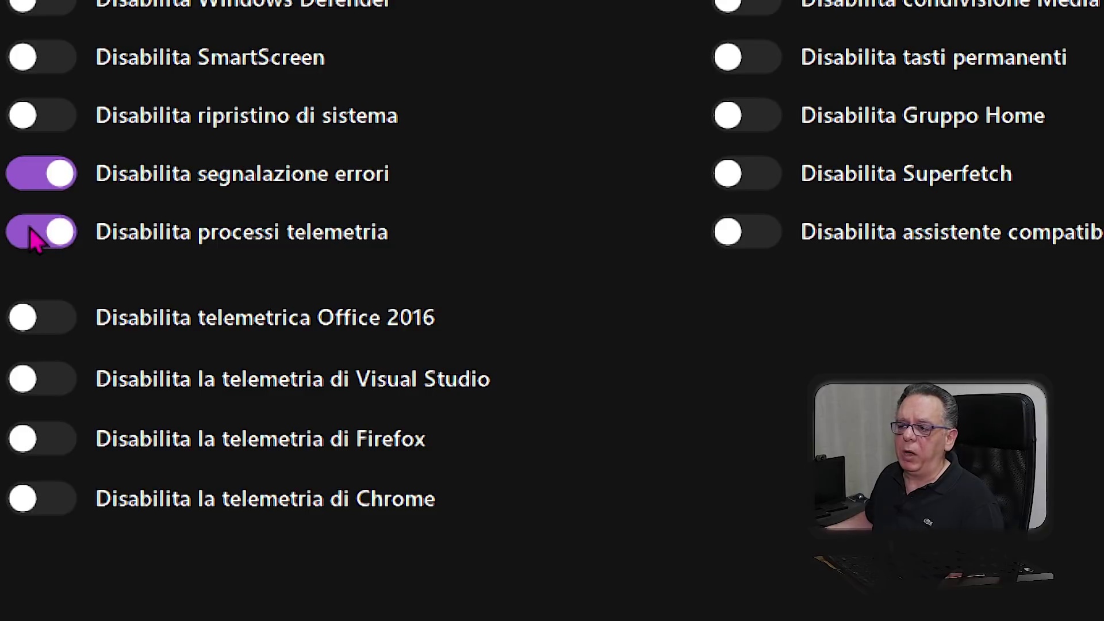
- Toggle "Disabilita processi telemetria" off and back on, and turn on the telemetry blocks for Office 2016, Visual Studio, Firefox and Chrome
left_click(32, 232)
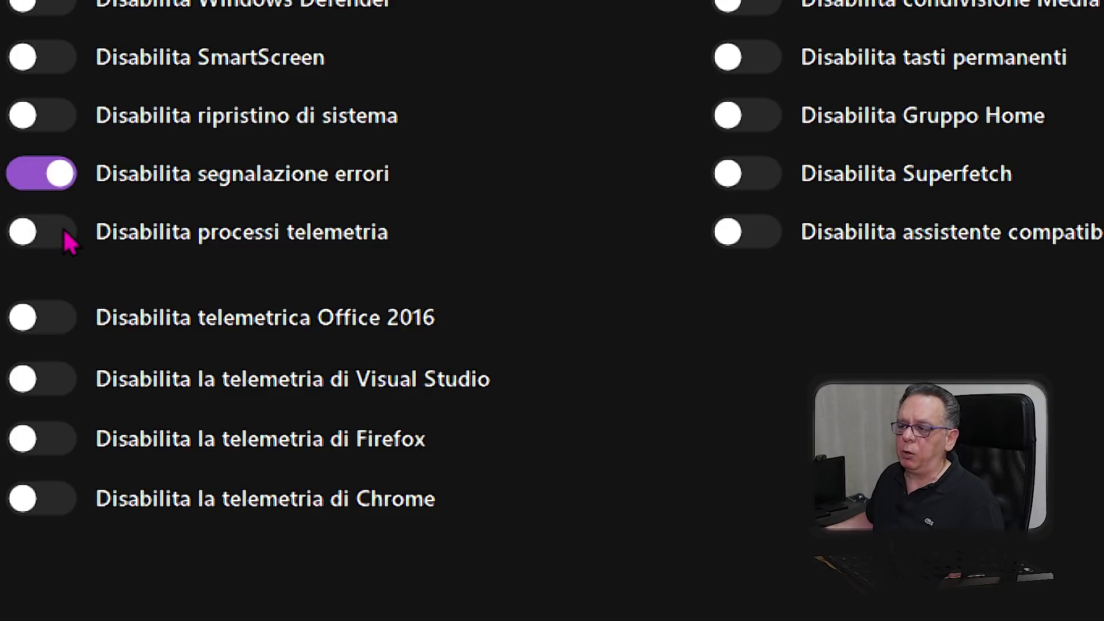
left_click(64, 236)
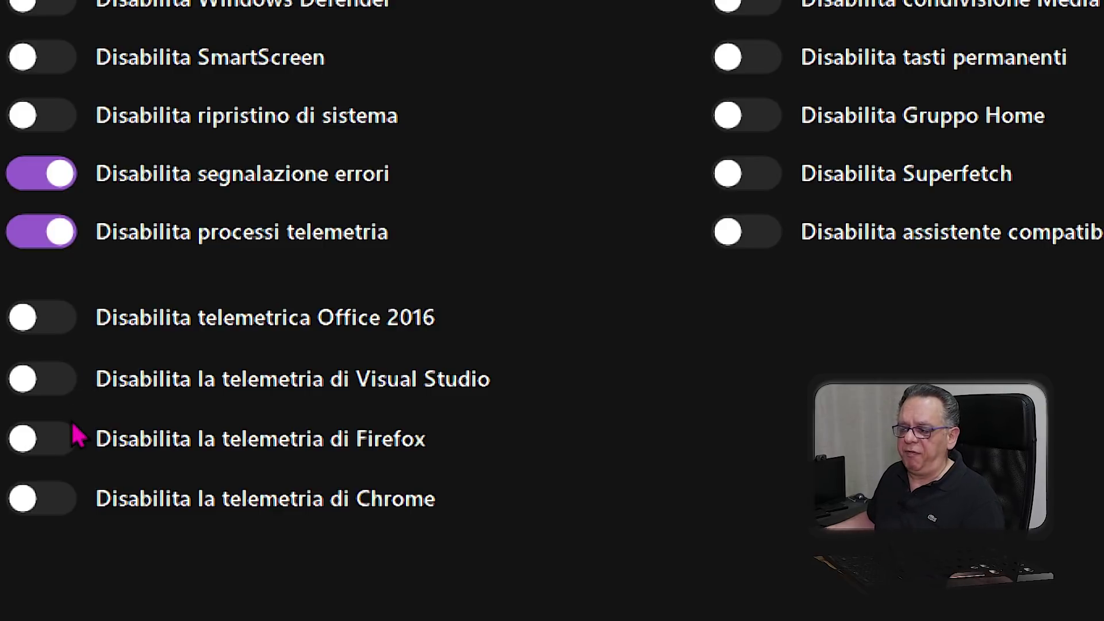
left_click(56, 319)
left_click(64, 386)
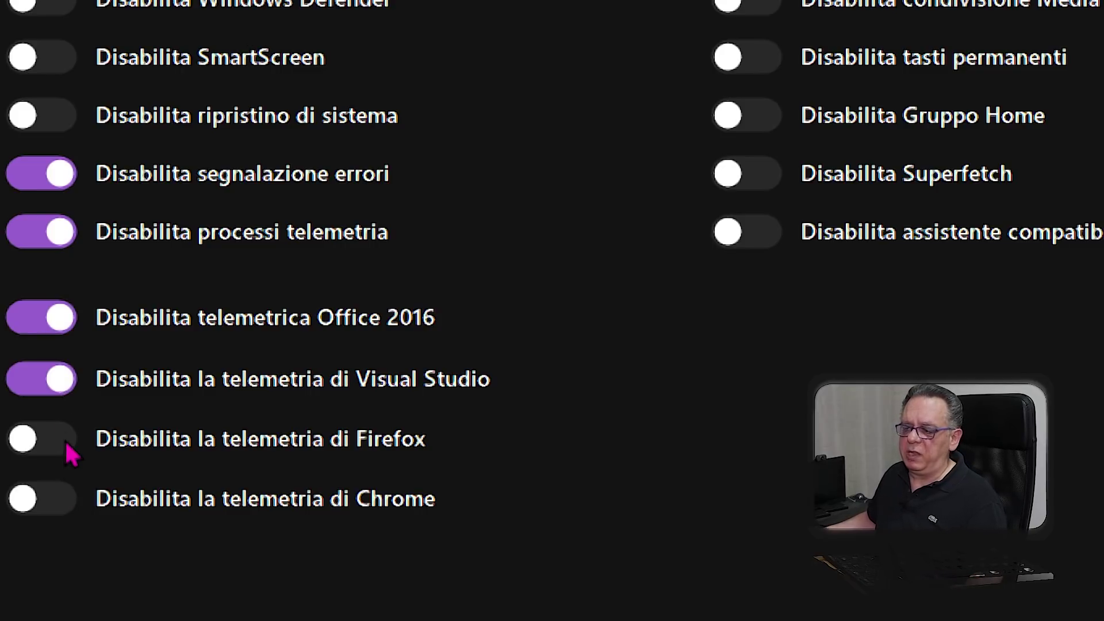
left_click(67, 445)
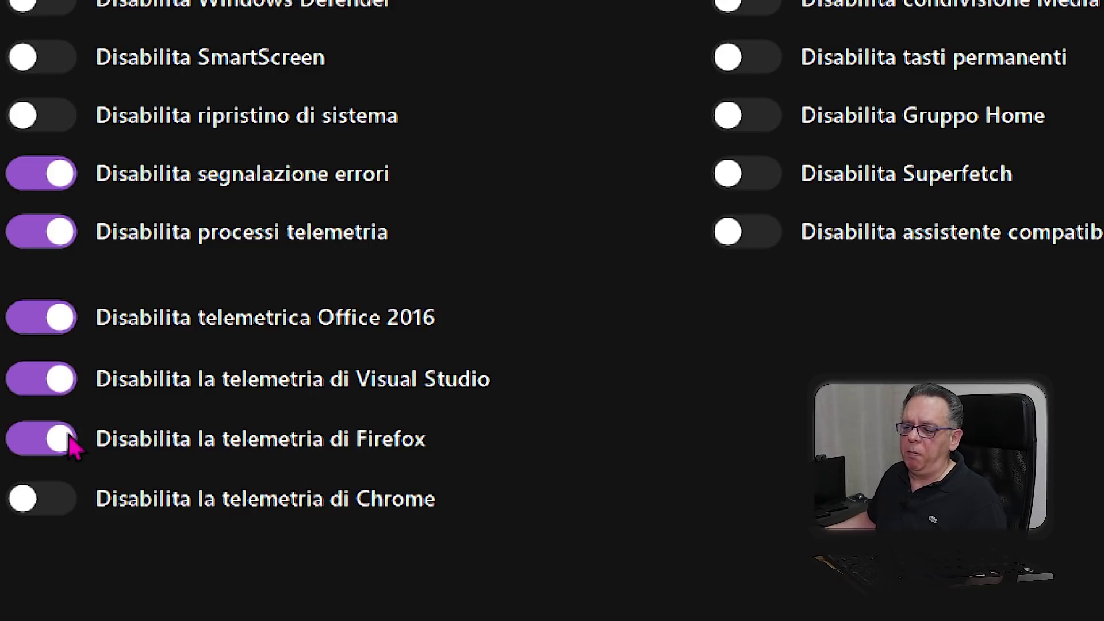
left_click(67, 508)
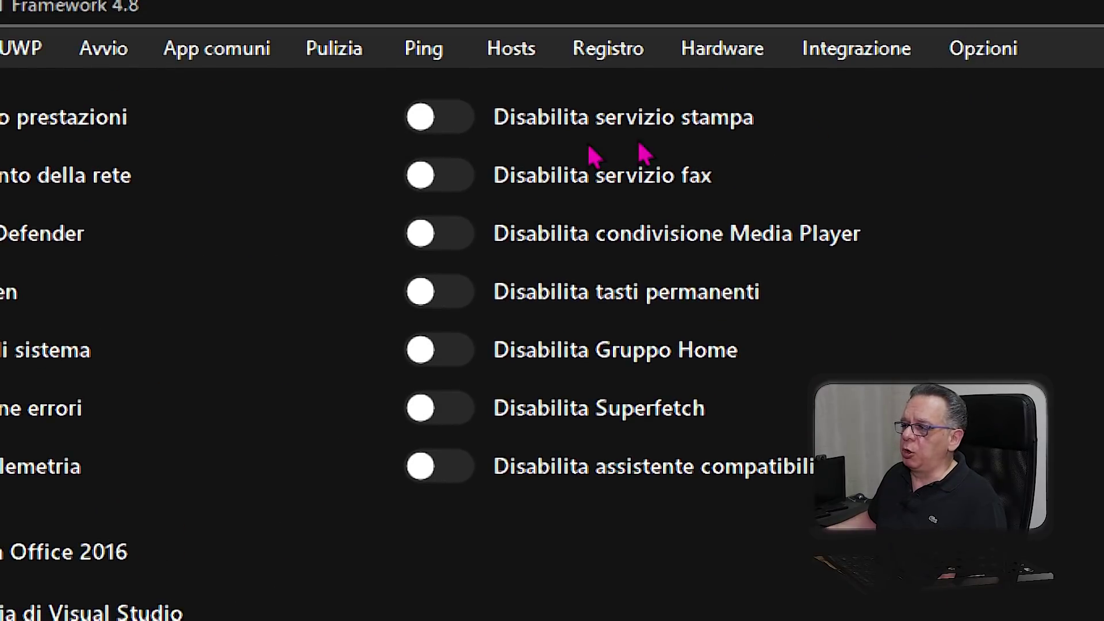
- Turn on "Disabilita servizio fax" and "Disabilita tasti permanenti" in the universal settings
mouse_move(552, 120)
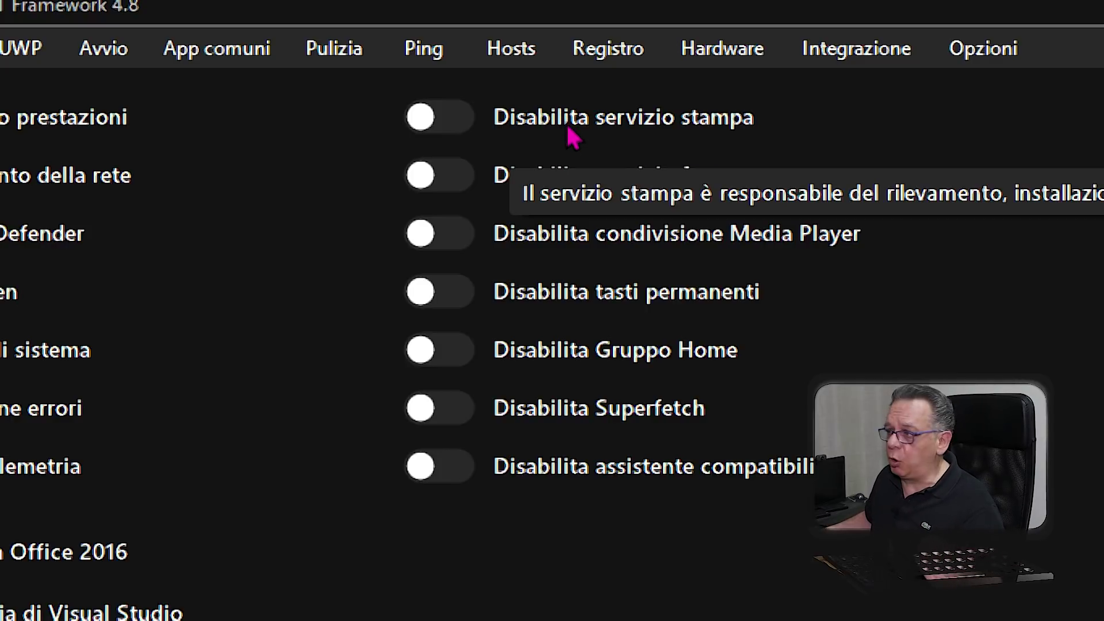
mouse_move(612, 177)
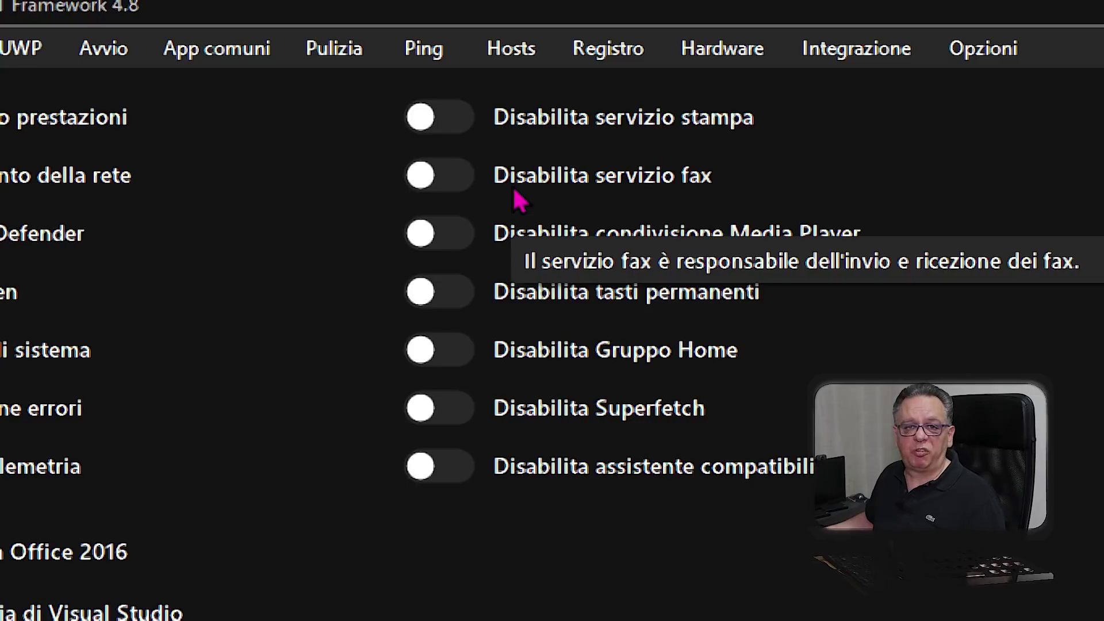
left_click(468, 181)
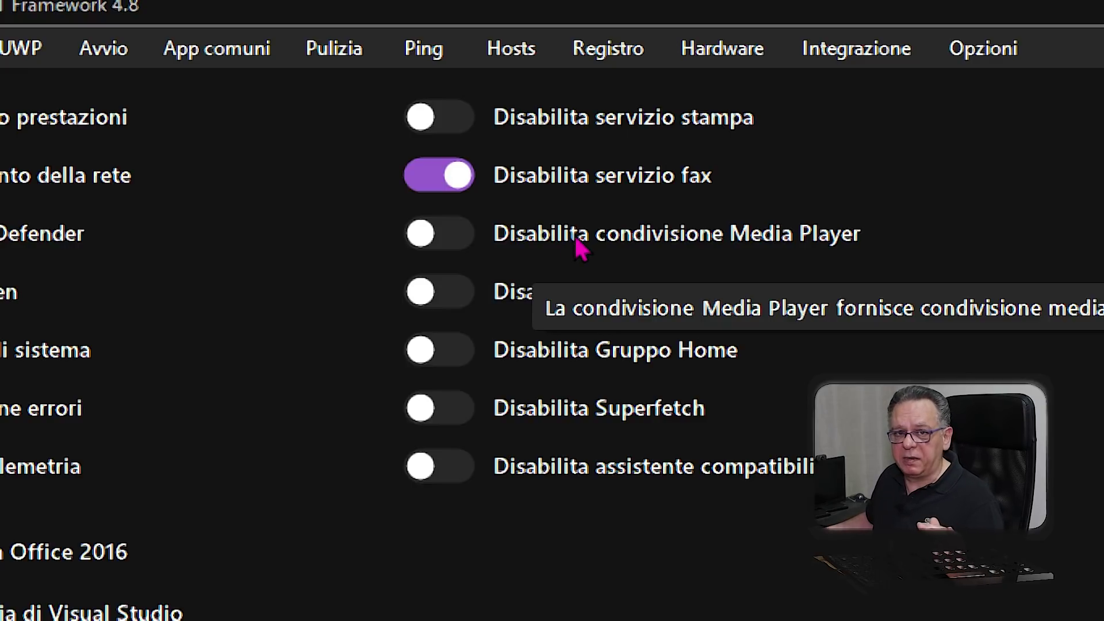
mouse_move(583, 303)
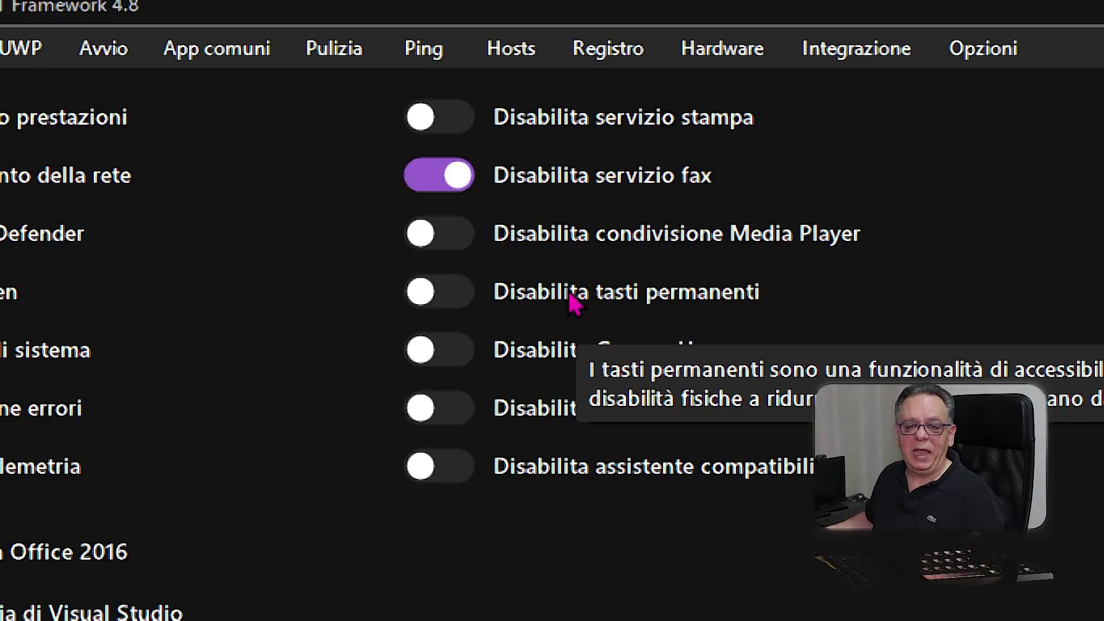
left_click(465, 299)
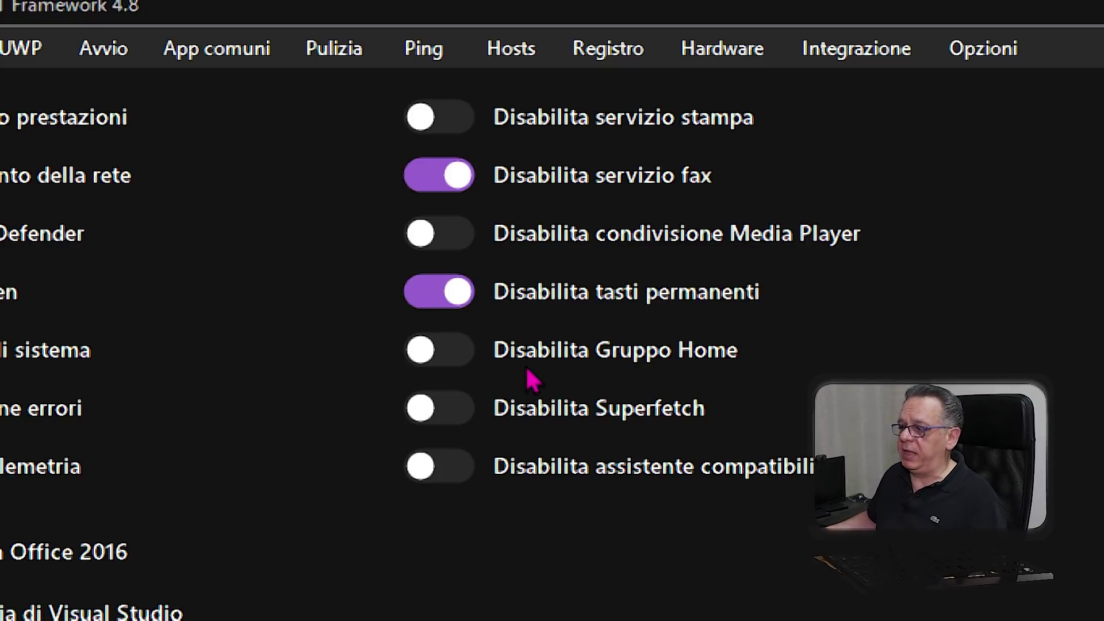
- Turn on "Disabilita Superfetch" and "Disabilita assistente compatibilità" in the universal settings
mouse_move(532, 361)
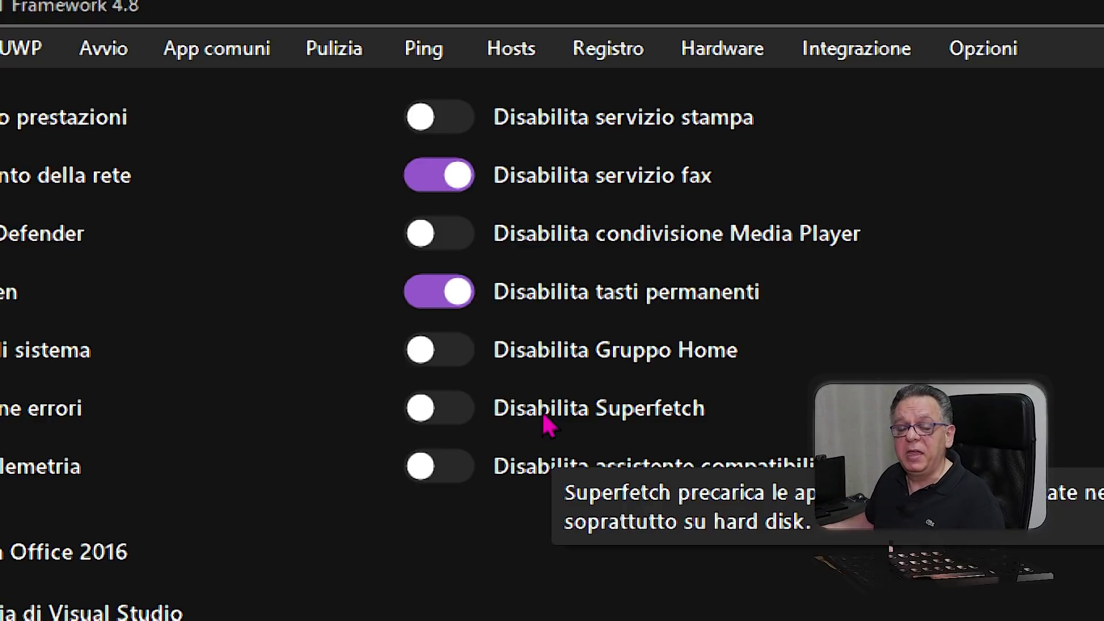
left_click(463, 412)
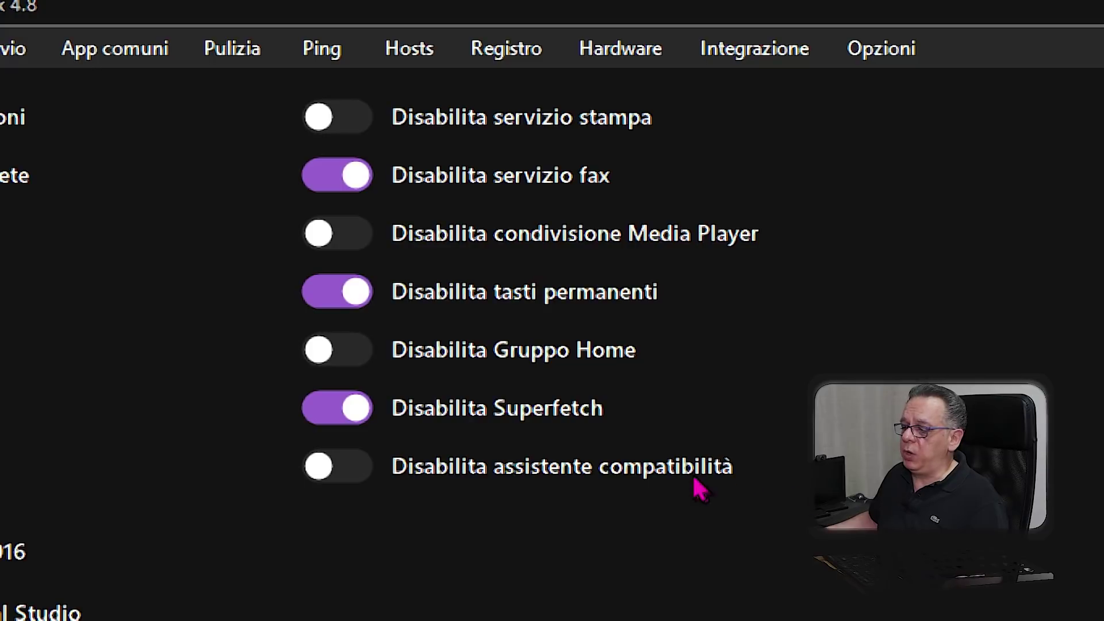
mouse_move(519, 472)
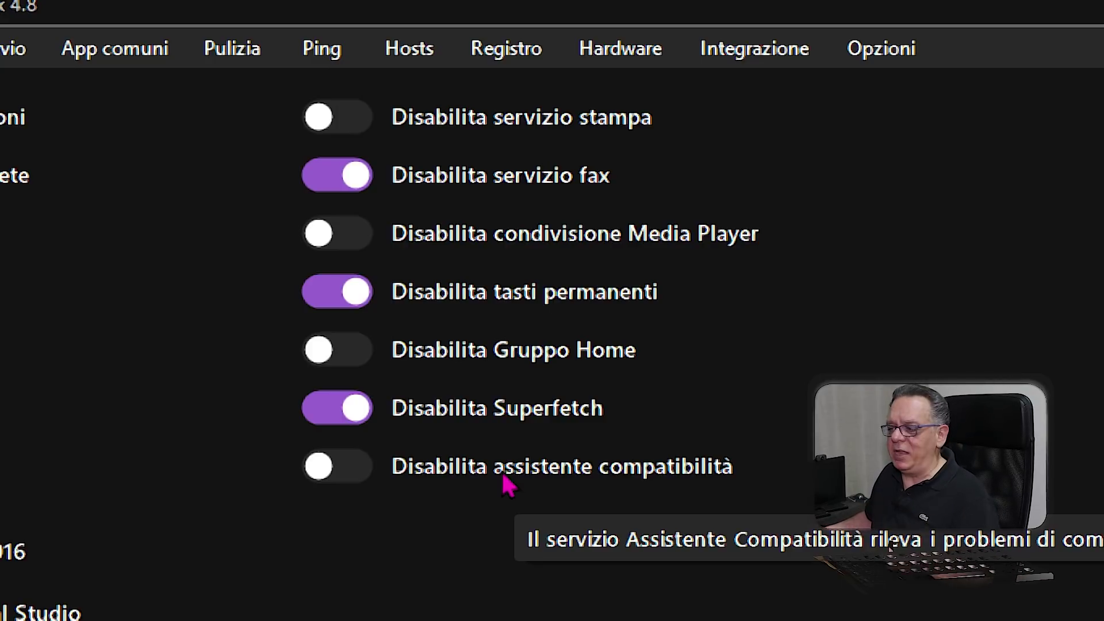
left_click(361, 464)
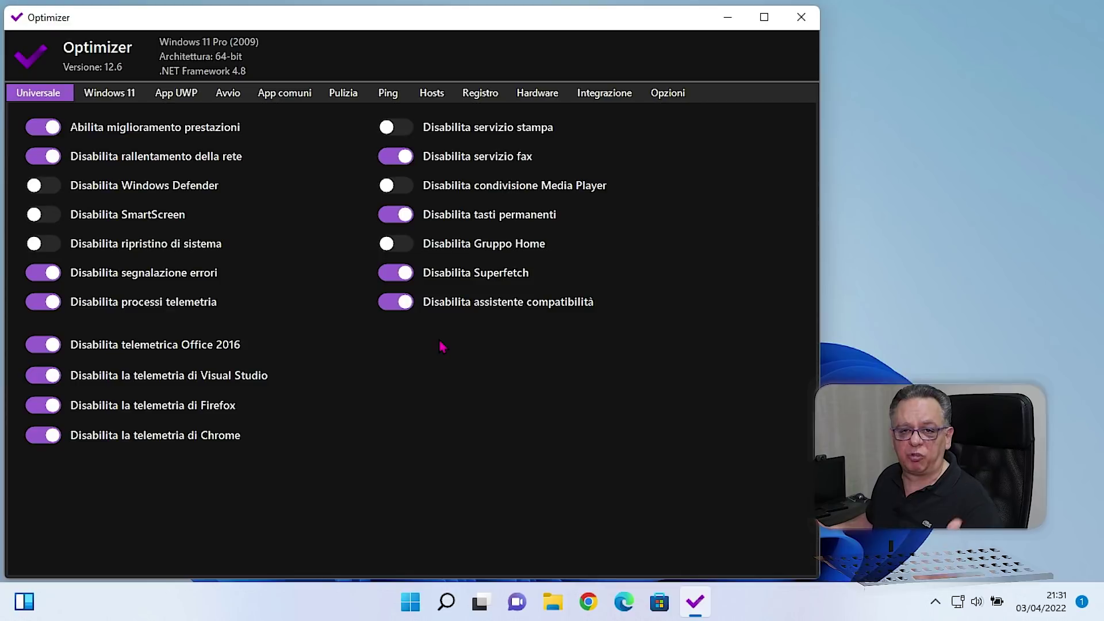
mouse_move(452, 308)
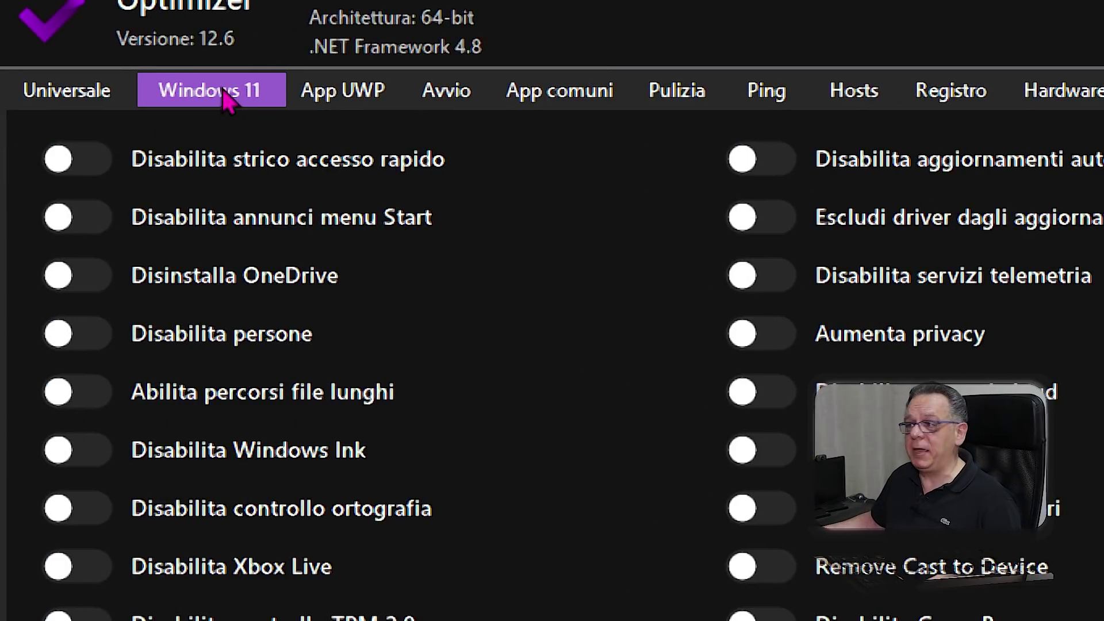
- Turn on "Disabilita annunci menu Start" and "Disabilita persone" in the Windows 11 settings
mouse_move(237, 163)
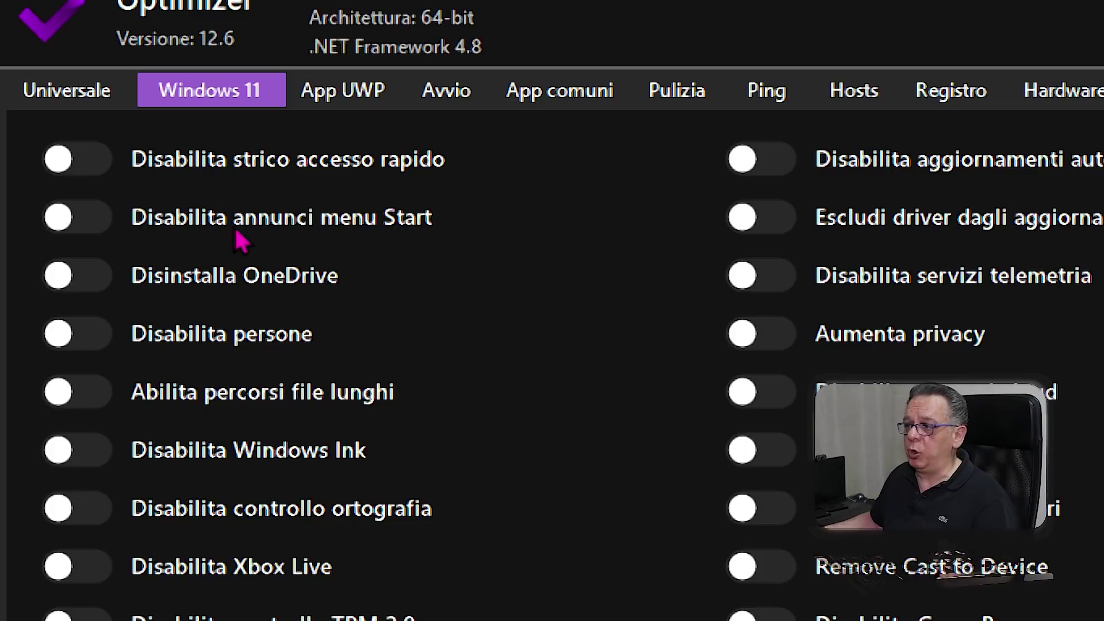
mouse_move(244, 230)
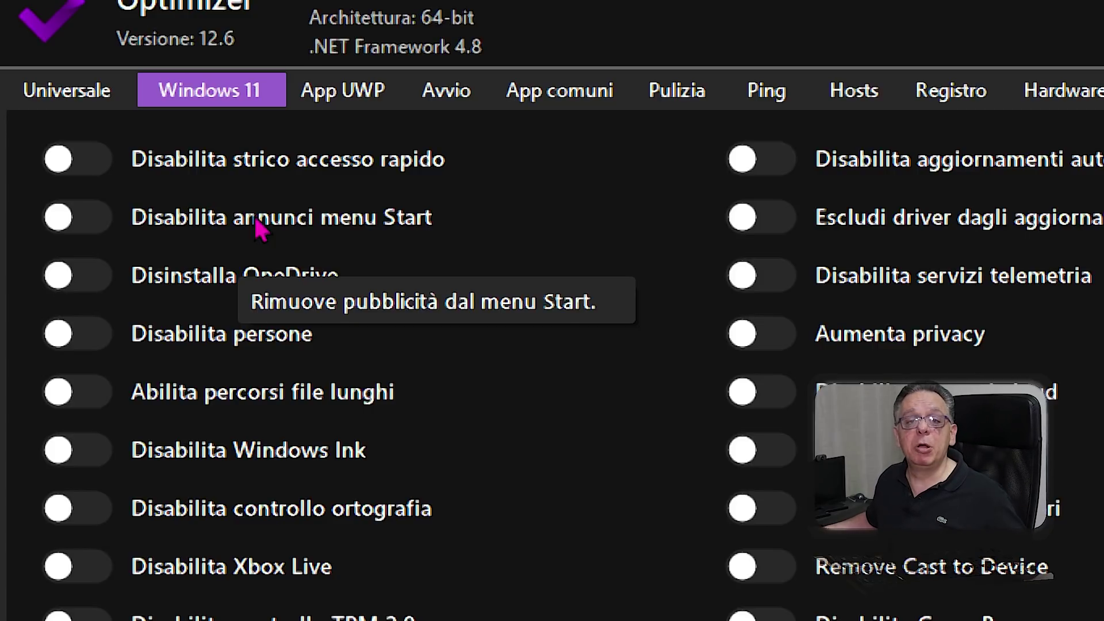
left_click(99, 223)
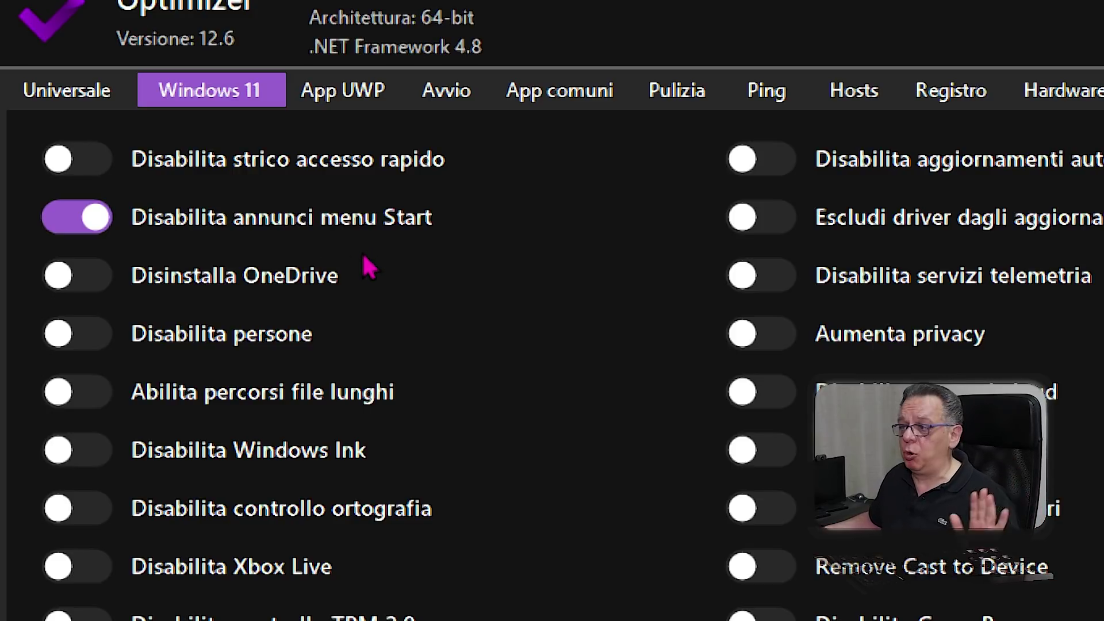
mouse_move(257, 282)
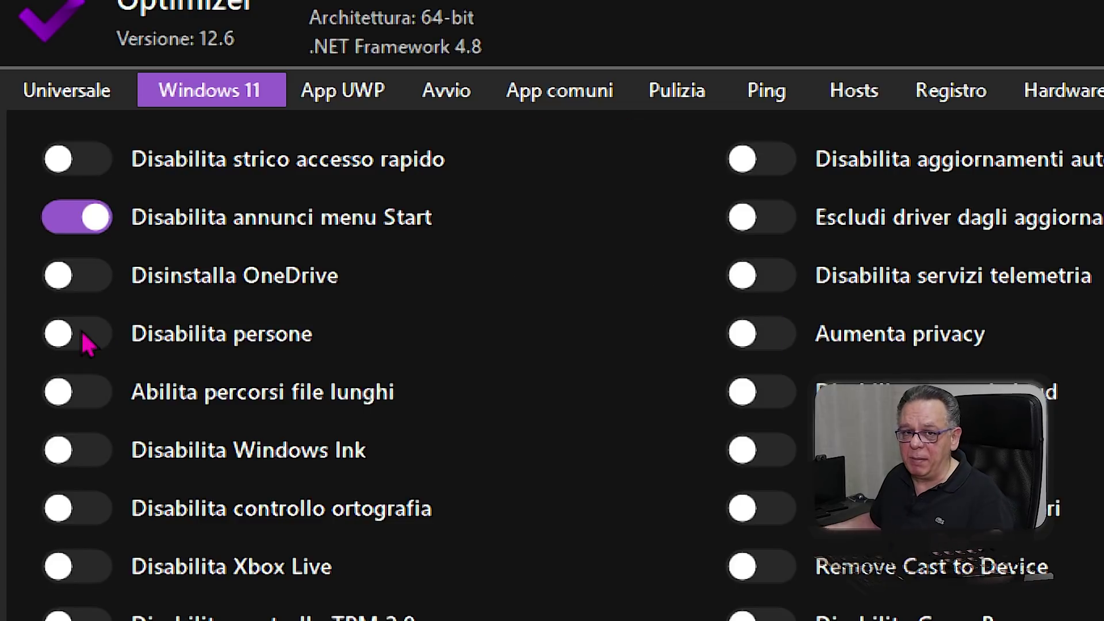
left_click(98, 340)
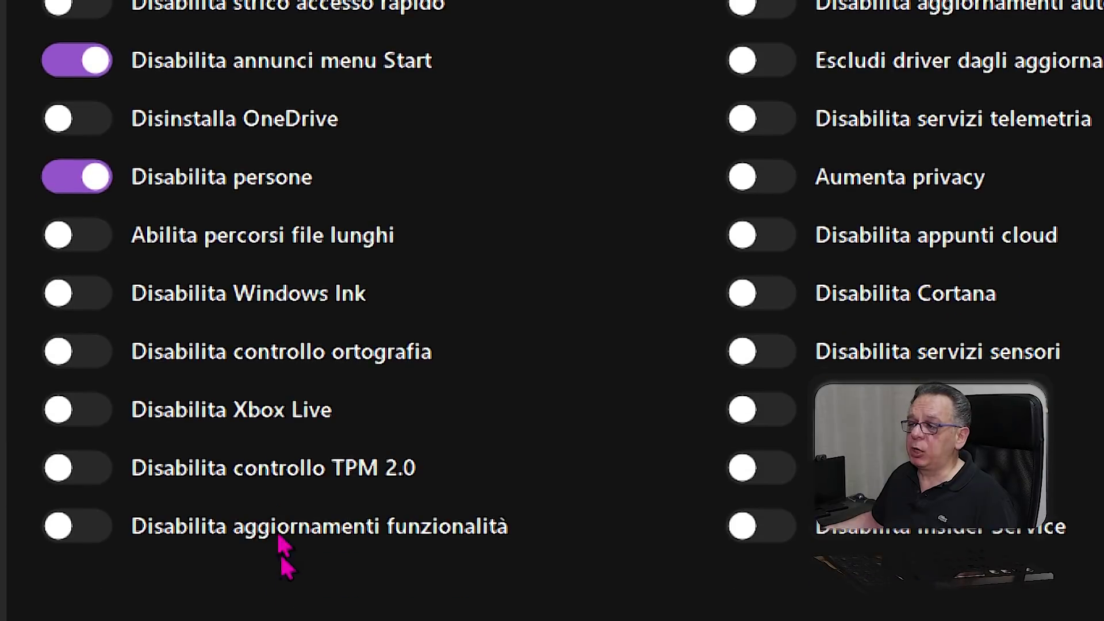
- Turn on "Abilita percorsi file lunghi" and "Disabilita Windows Ink" in the Windows 11 settings
mouse_move(258, 248)
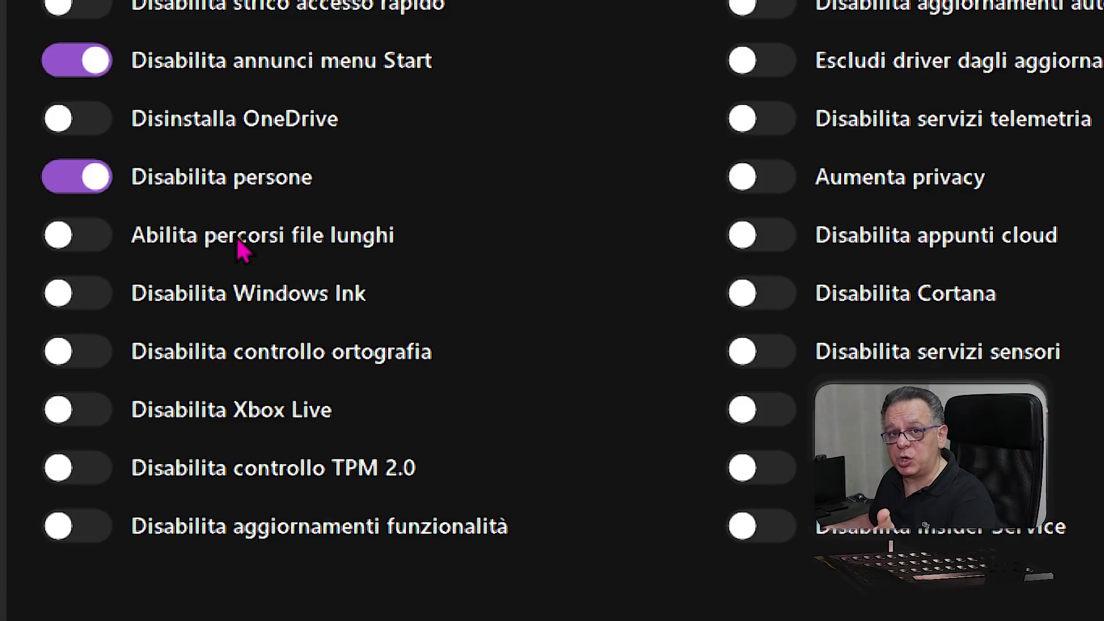
left_click(103, 241)
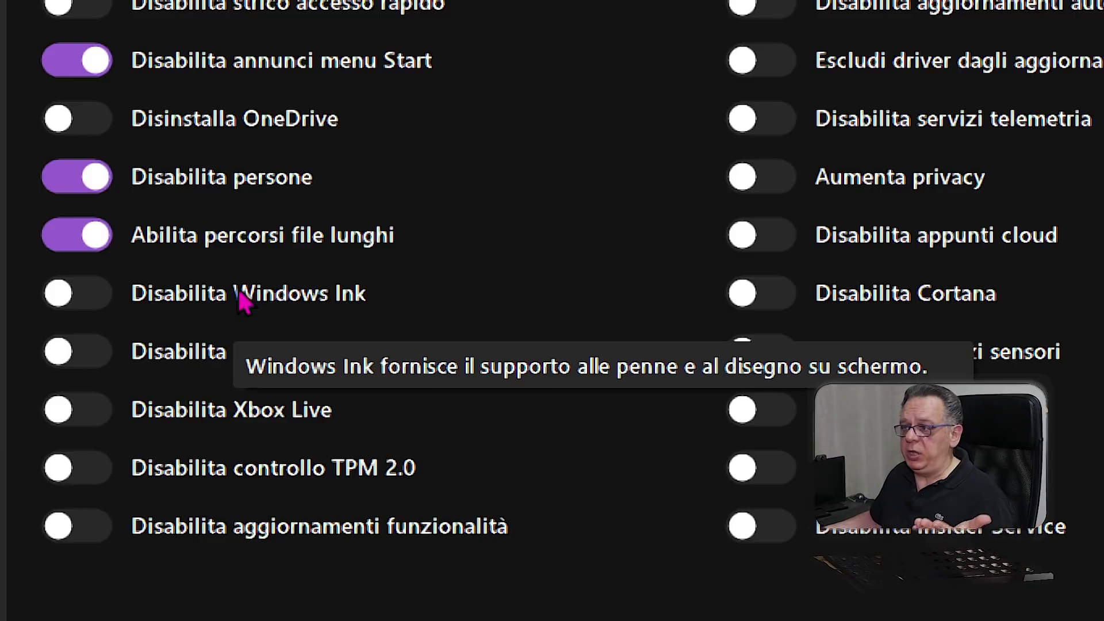
left_click(100, 293)
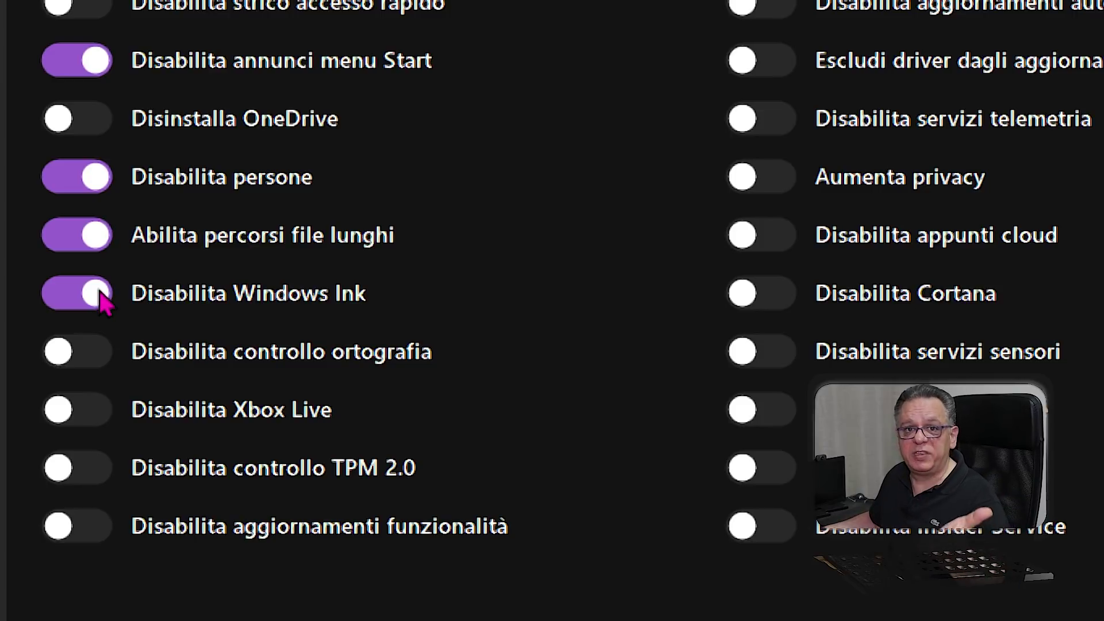
- Turn on "Disabilita controllo ortografia" and "Disabilita Xbox Live" in the Windows 11 settings
mouse_move(241, 363)
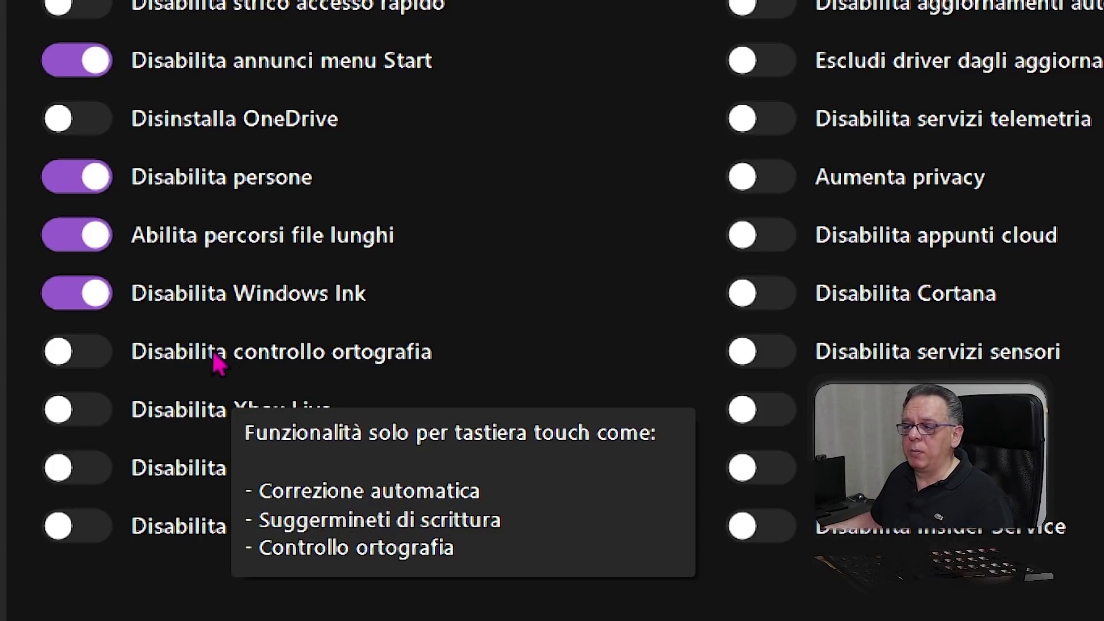
left_click(101, 362)
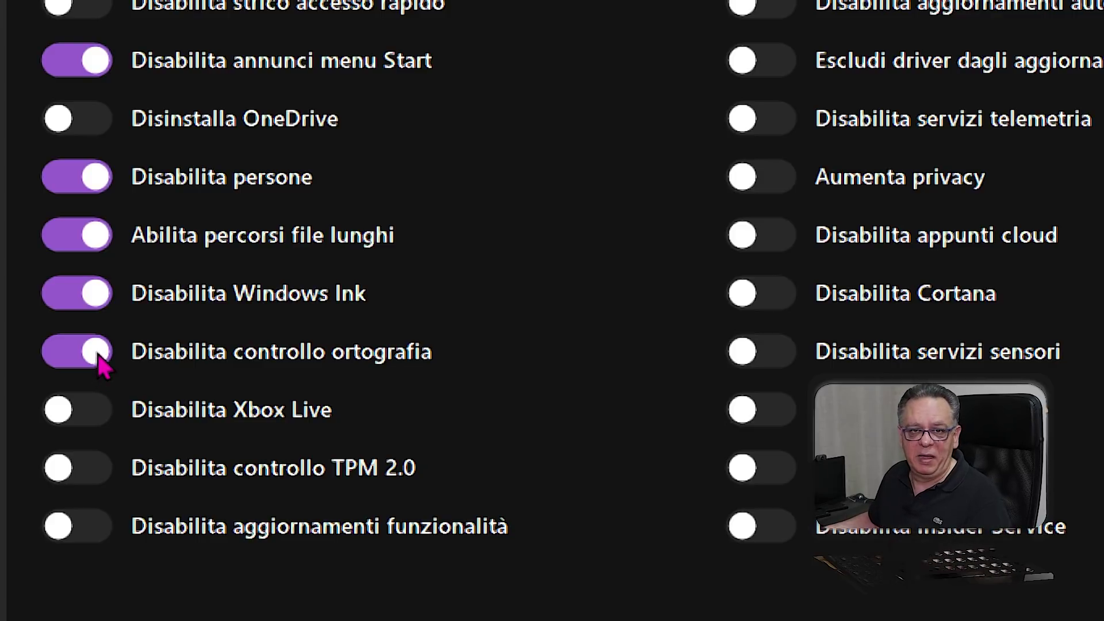
mouse_move(167, 424)
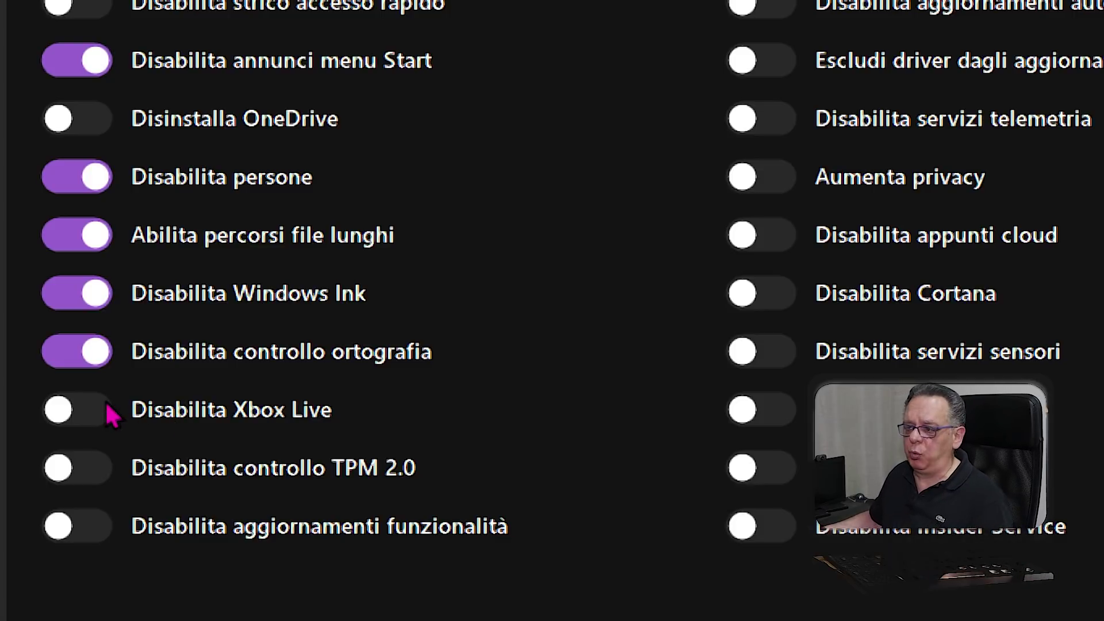
left_click(102, 422)
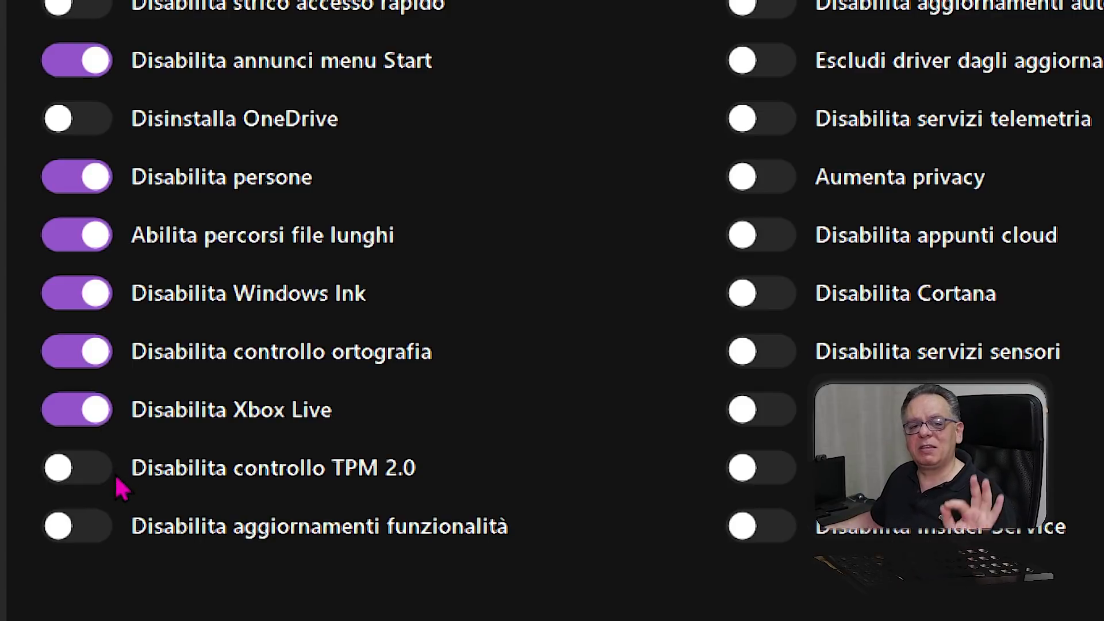
- Try the "Disabilita controllo TPM 2.0" option in the Windows 11 settings and switch it back off
scroll(180, 598, "down", 3)
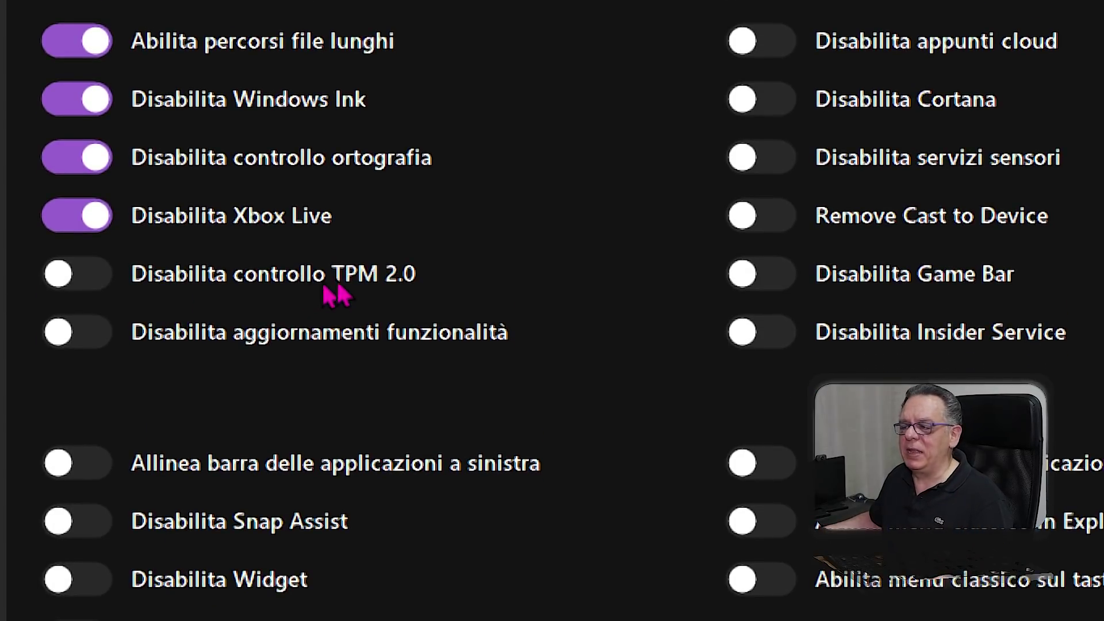
mouse_move(373, 294)
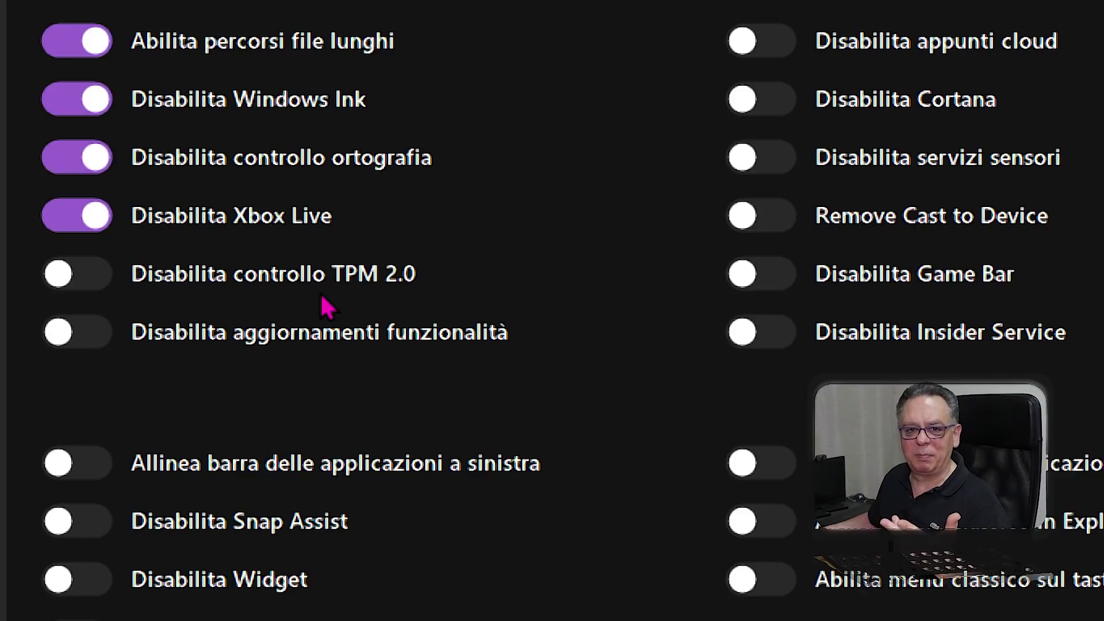
mouse_move(303, 296)
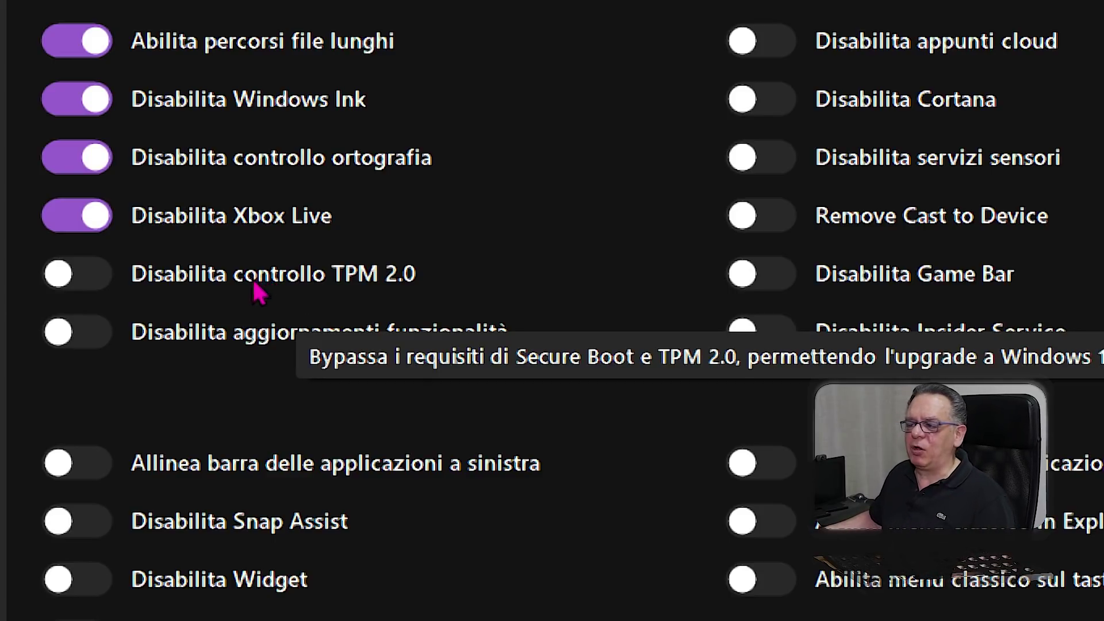
left_click(103, 268)
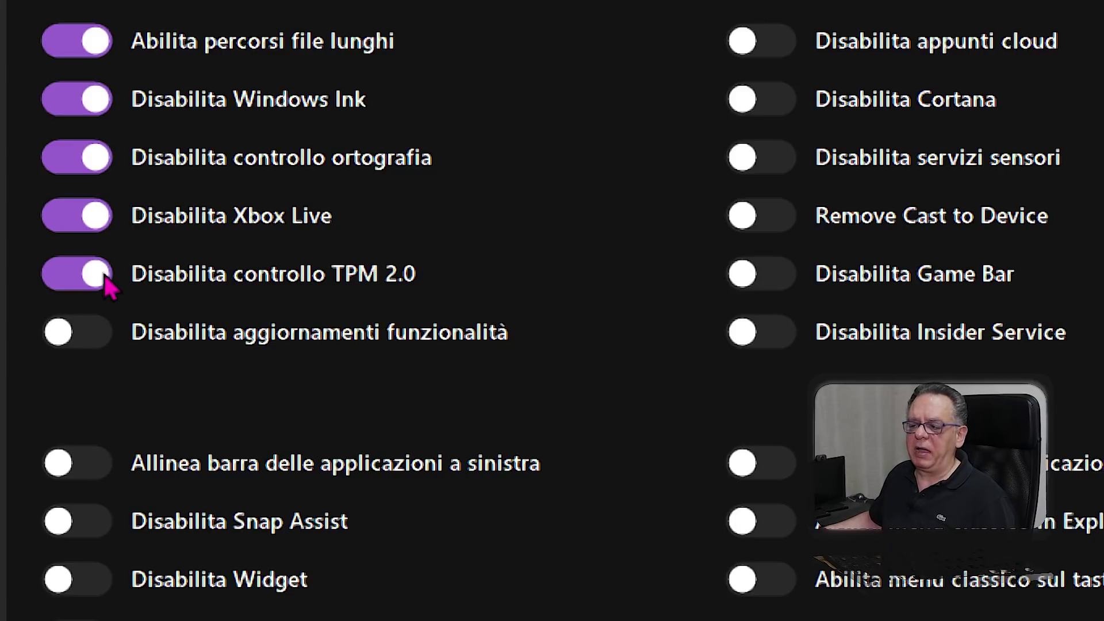
mouse_move(135, 283)
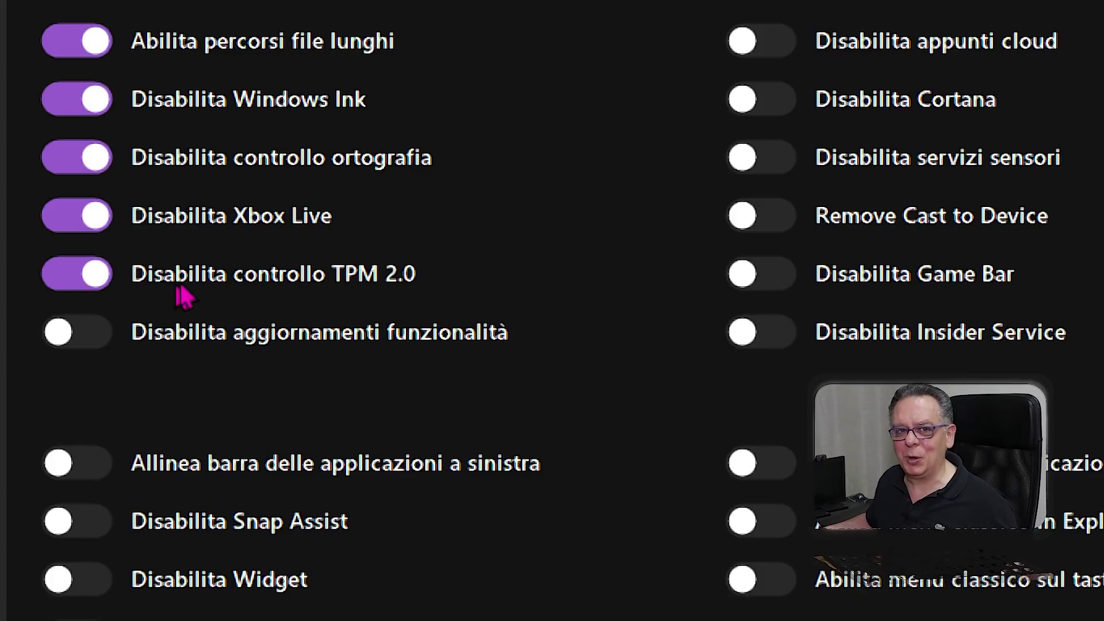
mouse_move(199, 276)
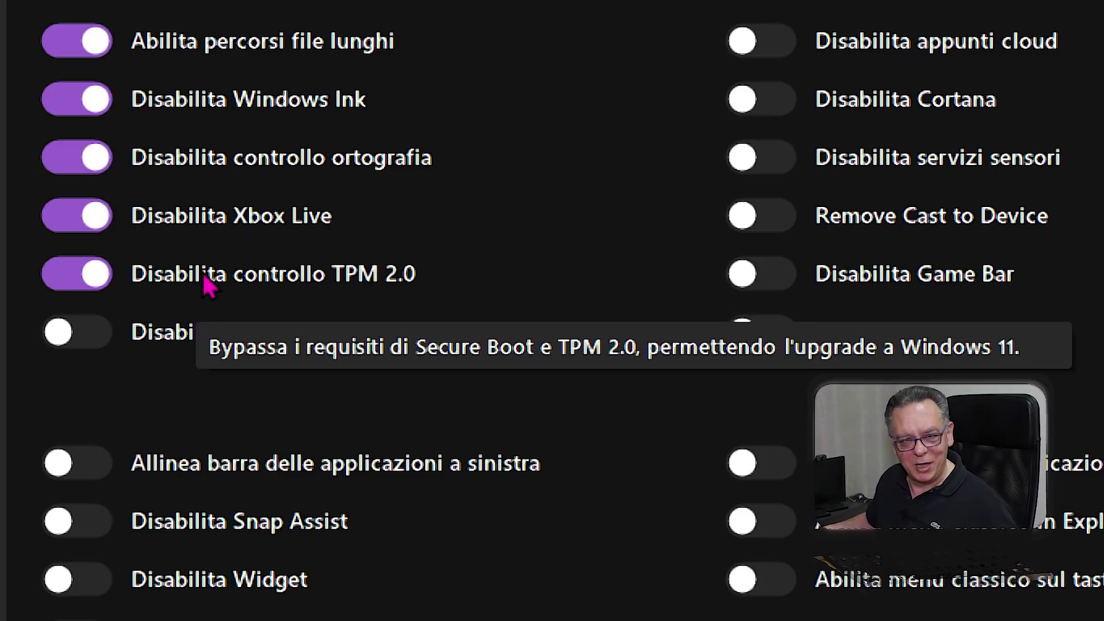
left_click(58, 284)
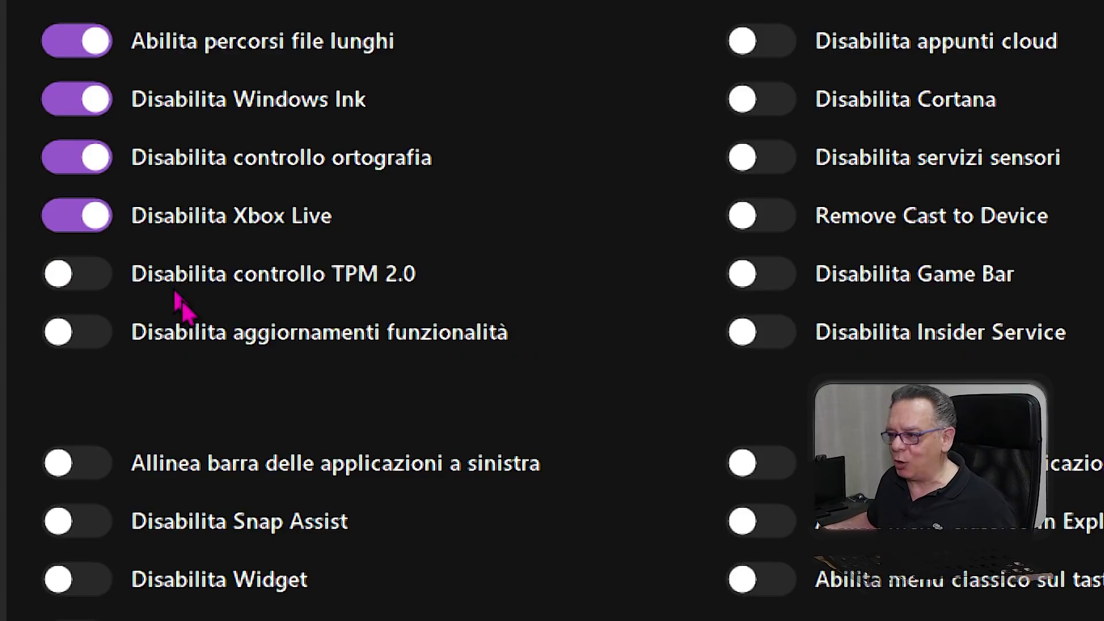
mouse_move(270, 351)
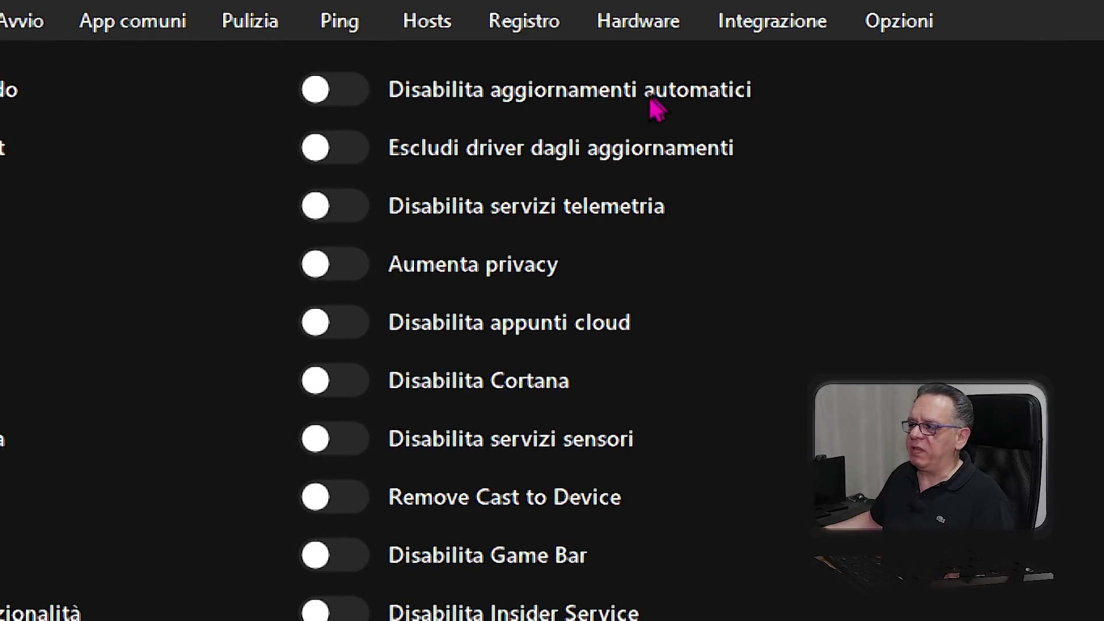
- Turn on "Escludi driver dagli aggiornamenti" in the Windows 11 settings
mouse_move(614, 96)
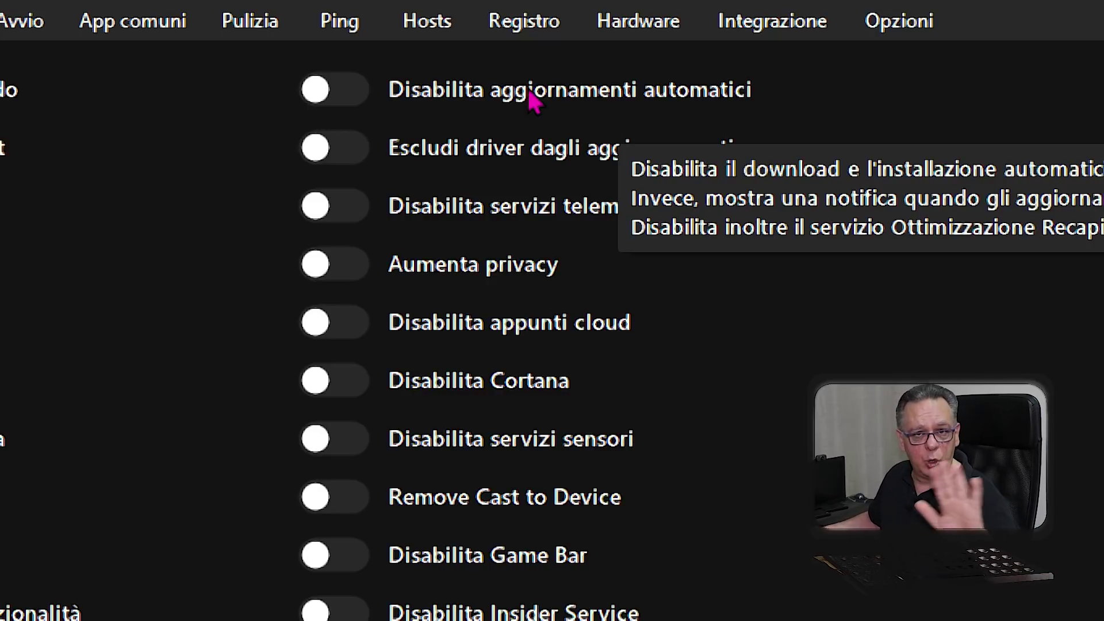
mouse_move(518, 163)
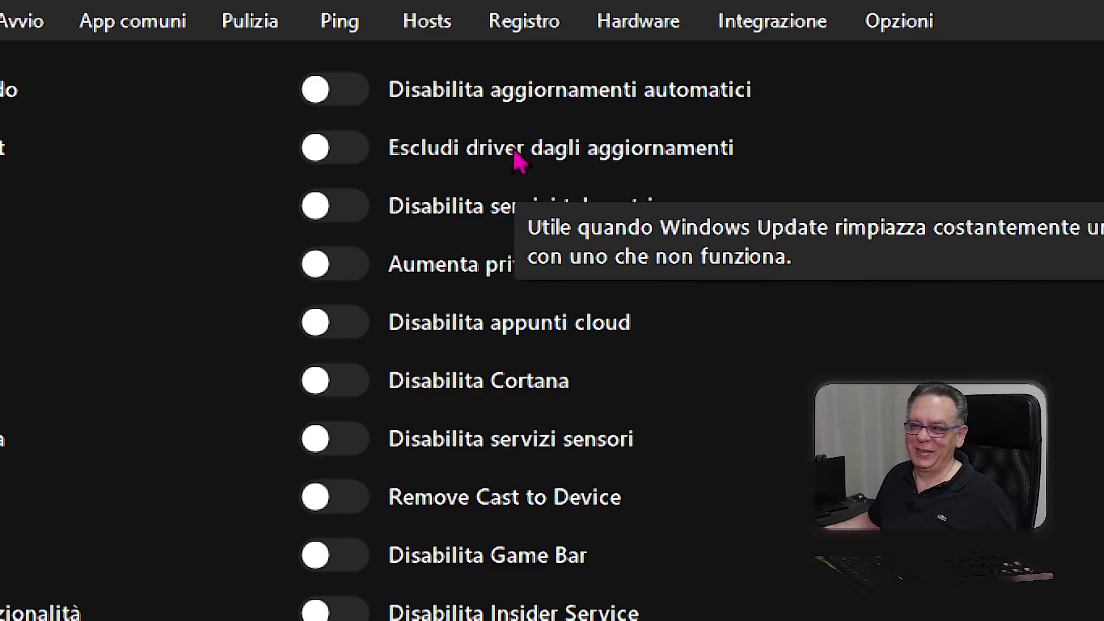
left_click(360, 154)
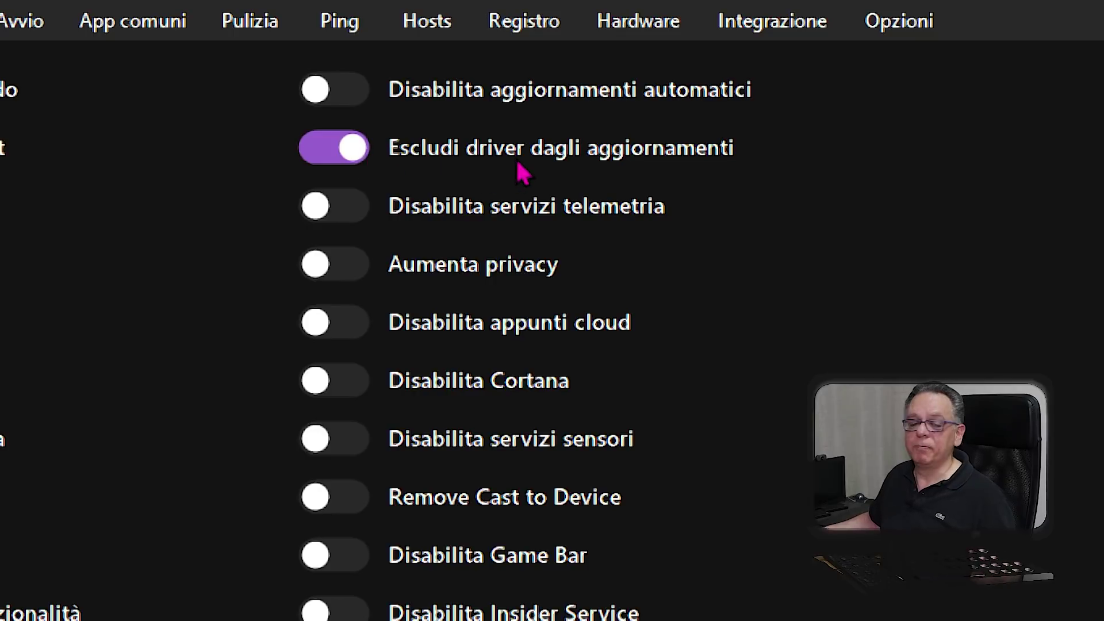
mouse_move(522, 172)
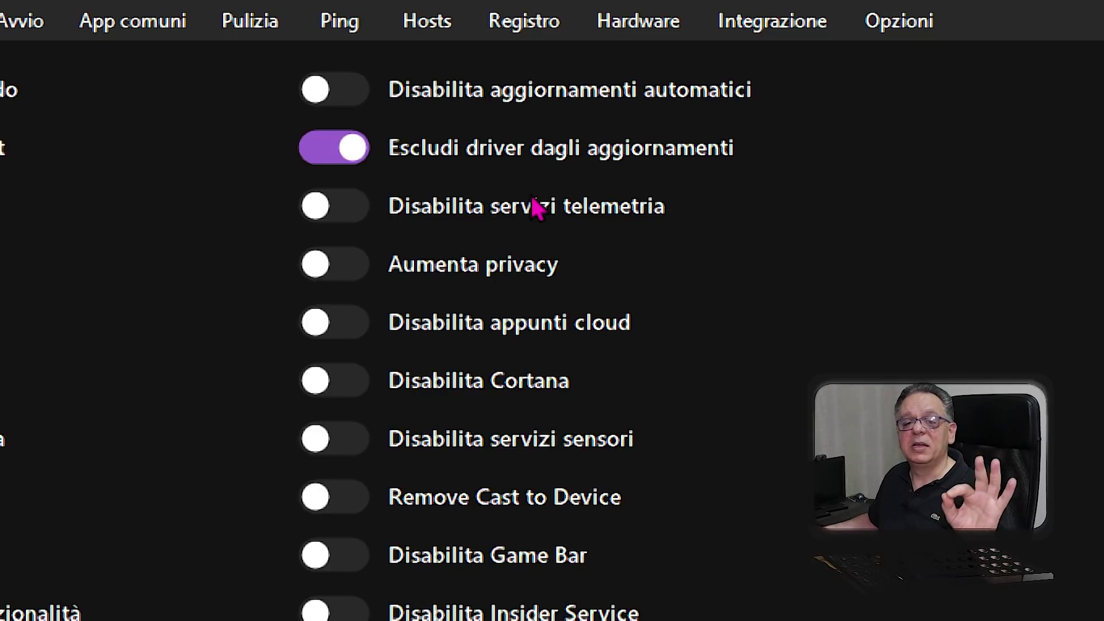
mouse_move(533, 203)
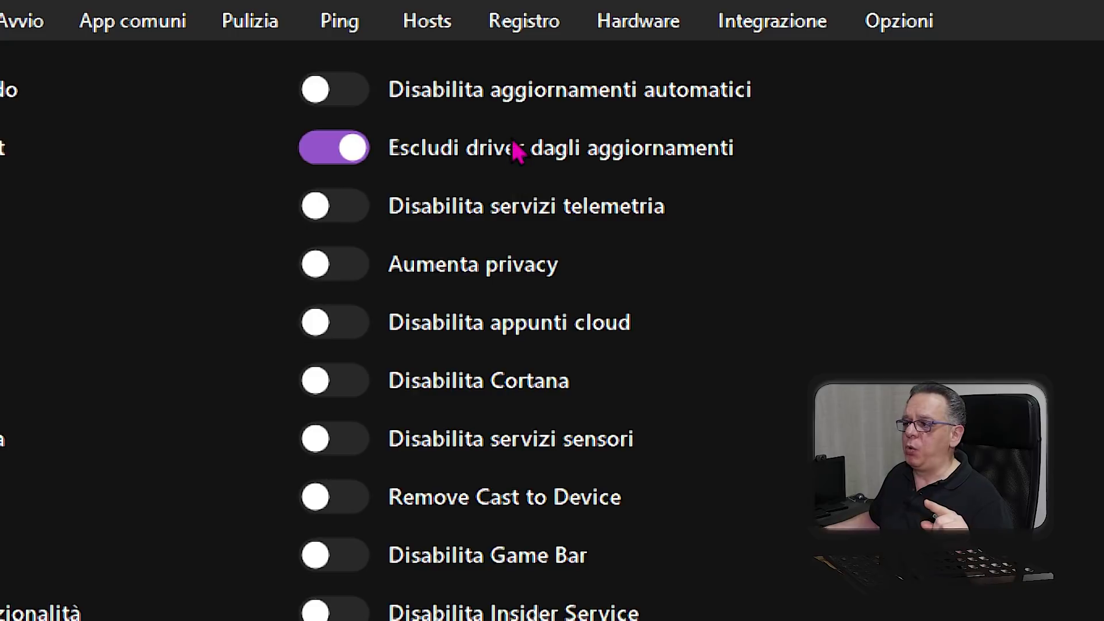
mouse_move(517, 149)
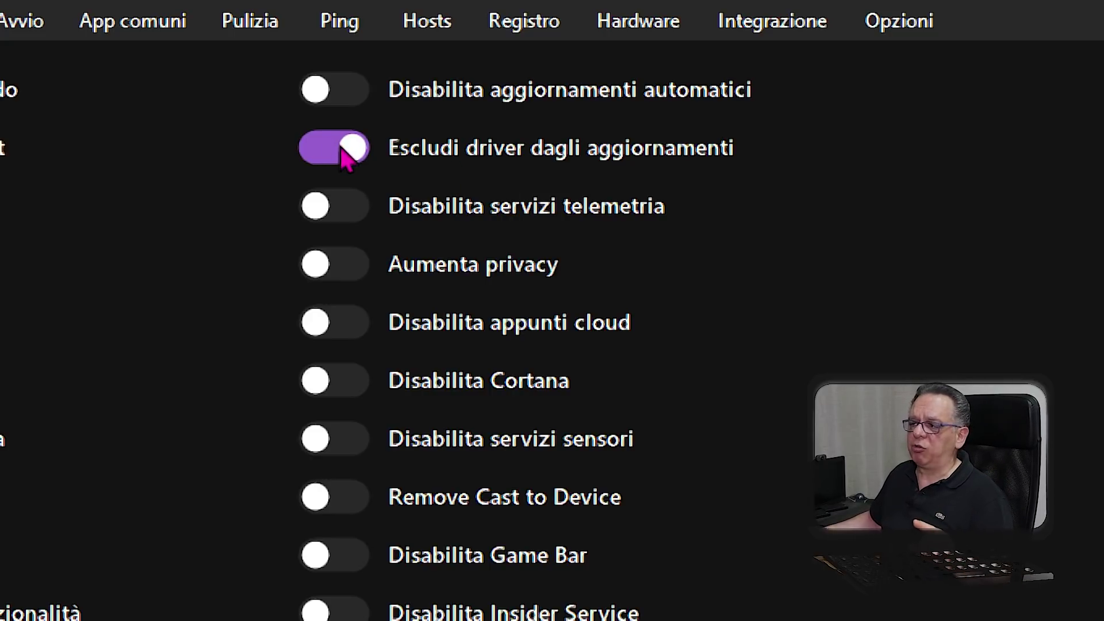
mouse_move(464, 157)
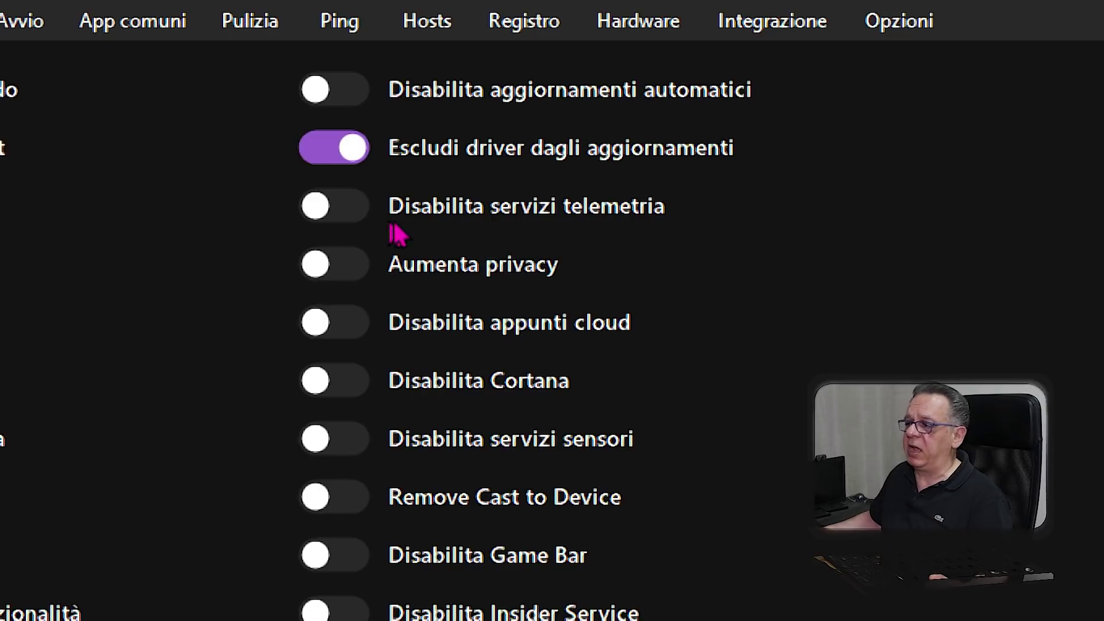
- Turn on "Disabilita servizi telemetria" and "Disabilita appunti cloud" in the Windows 11 settings
mouse_move(466, 210)
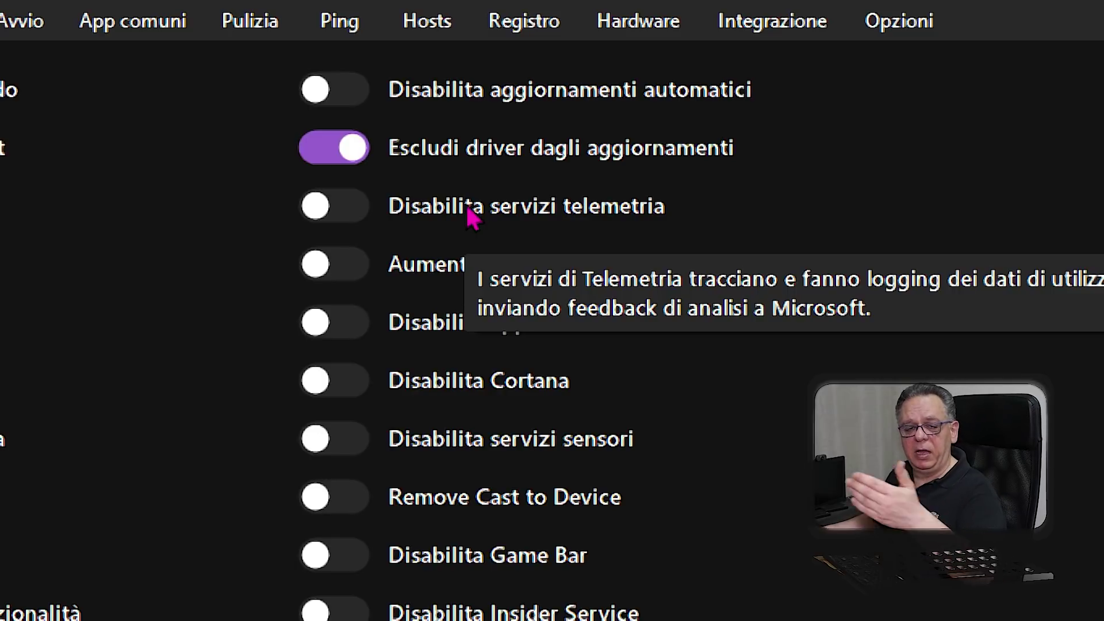
left_click(359, 218)
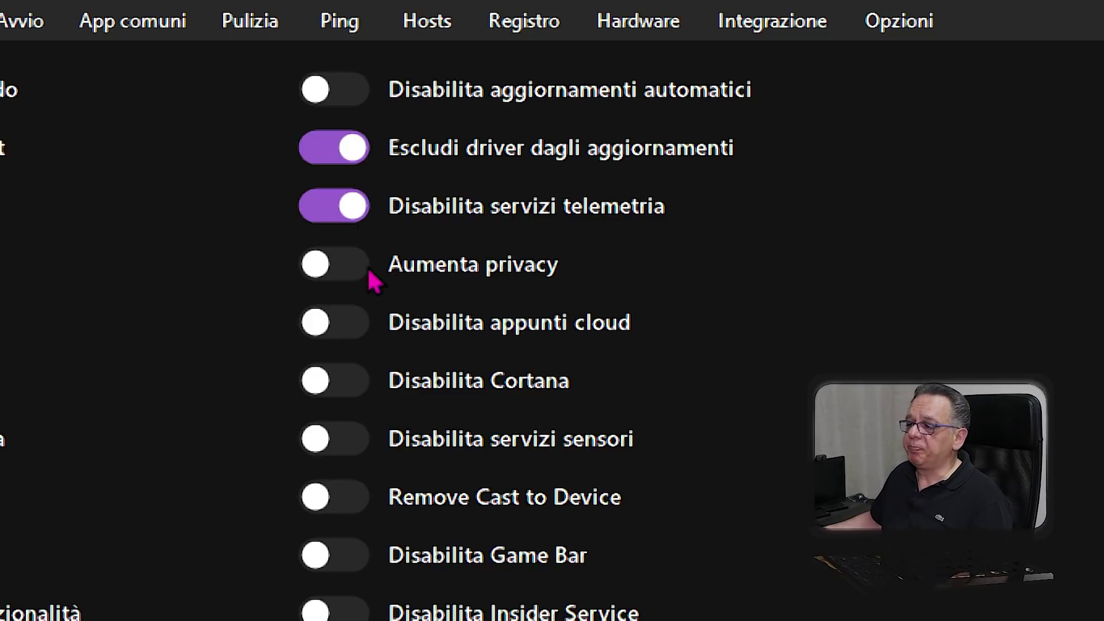
mouse_move(422, 280)
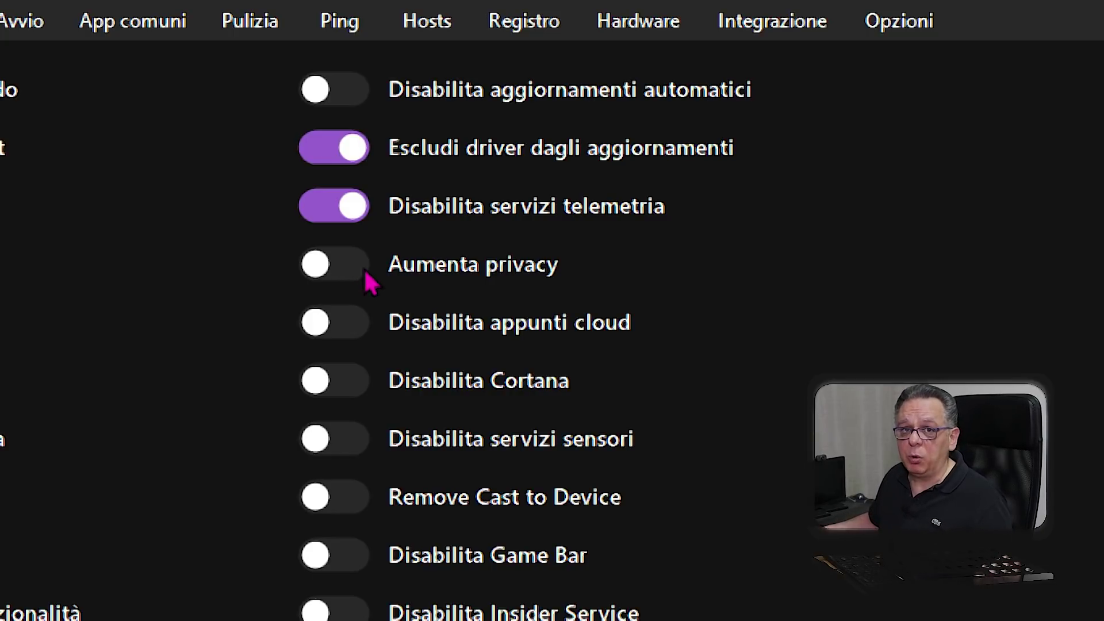
mouse_move(464, 327)
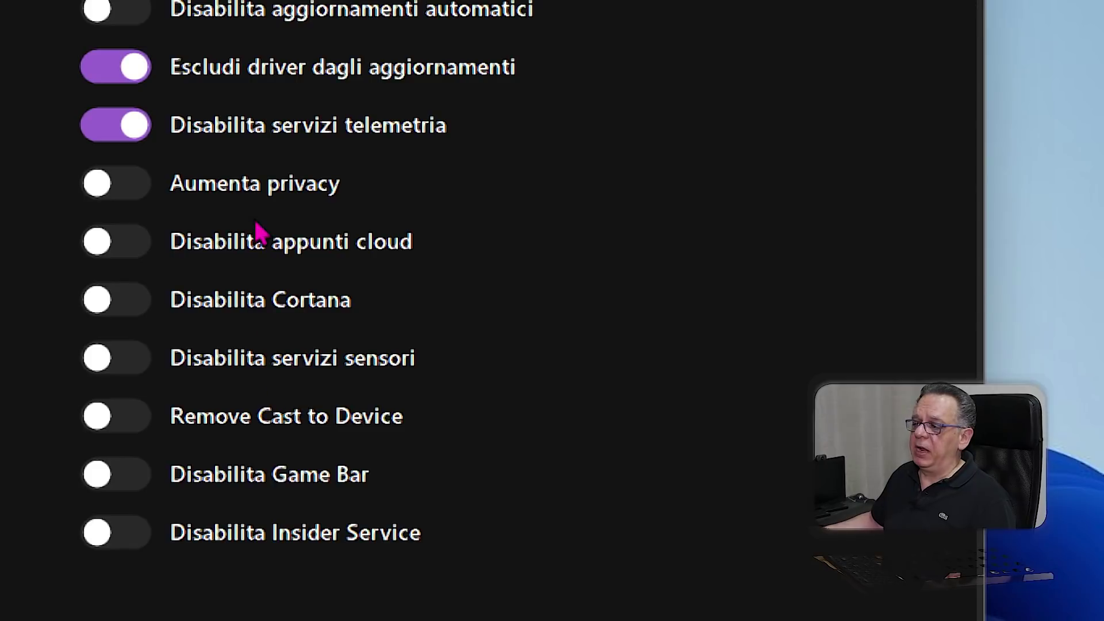
mouse_move(258, 240)
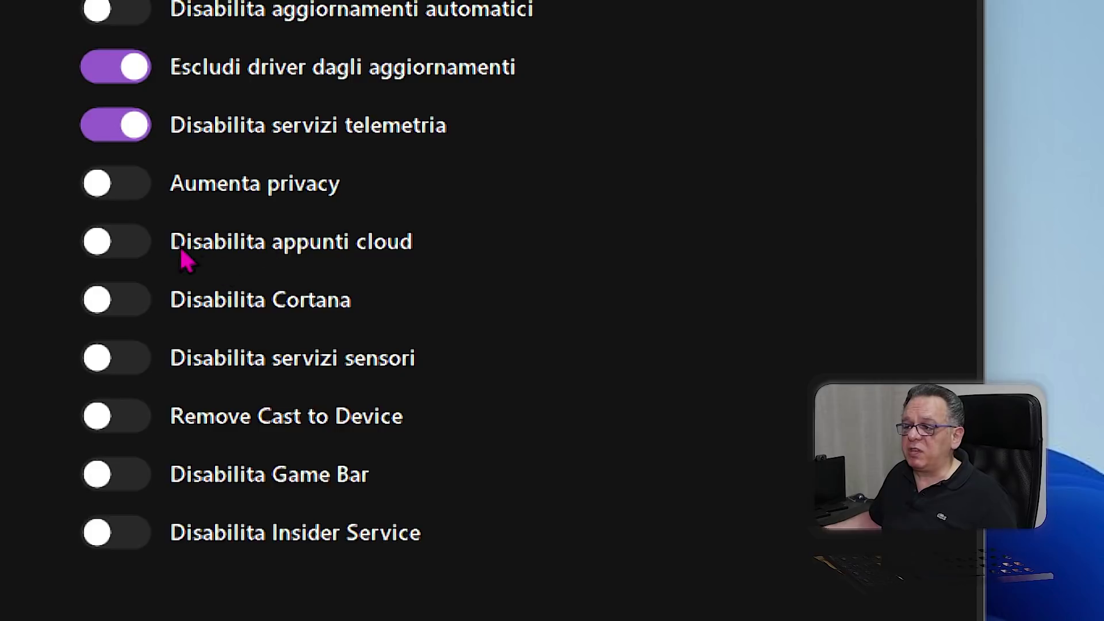
left_click(140, 241)
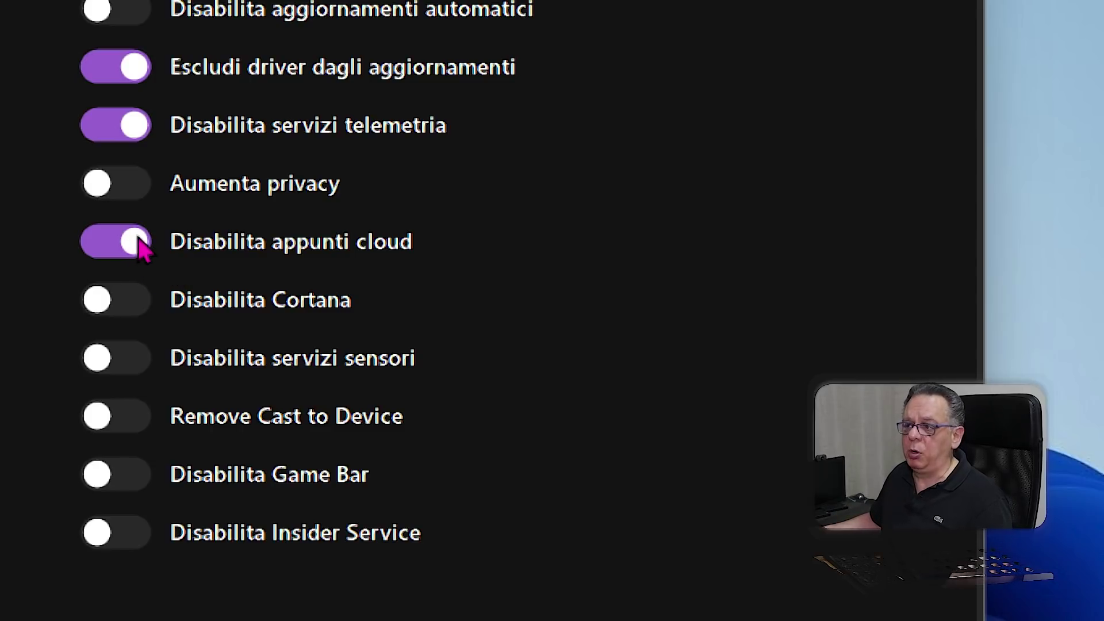
- Turn on "Disabilita servizi sensori" and "Remove Cast to Device" in the Windows 11 settings
mouse_move(208, 307)
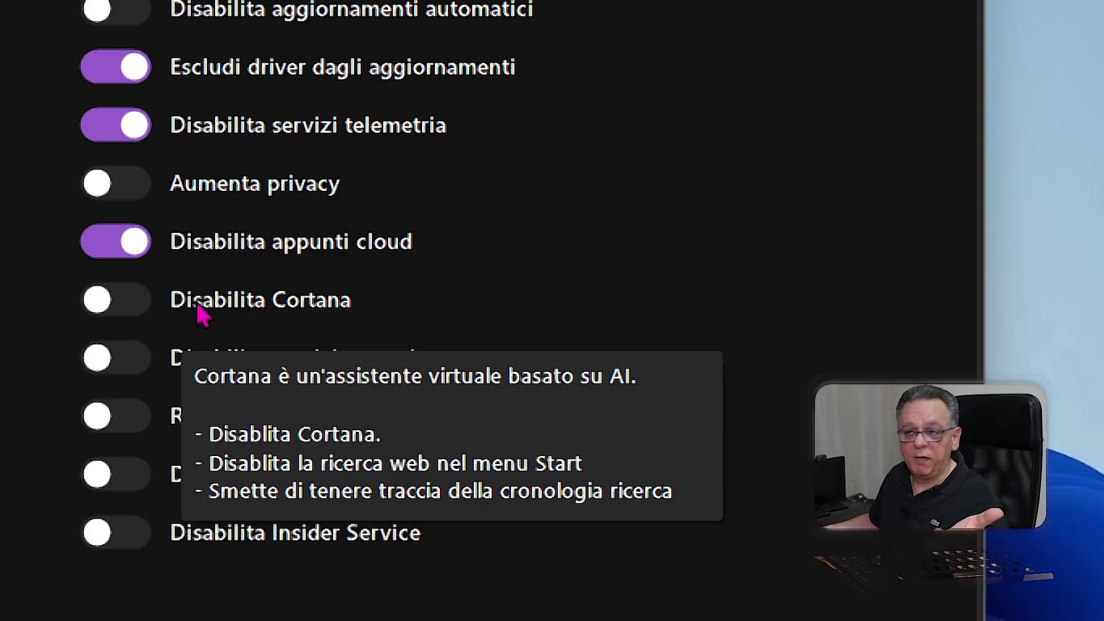
mouse_move(237, 372)
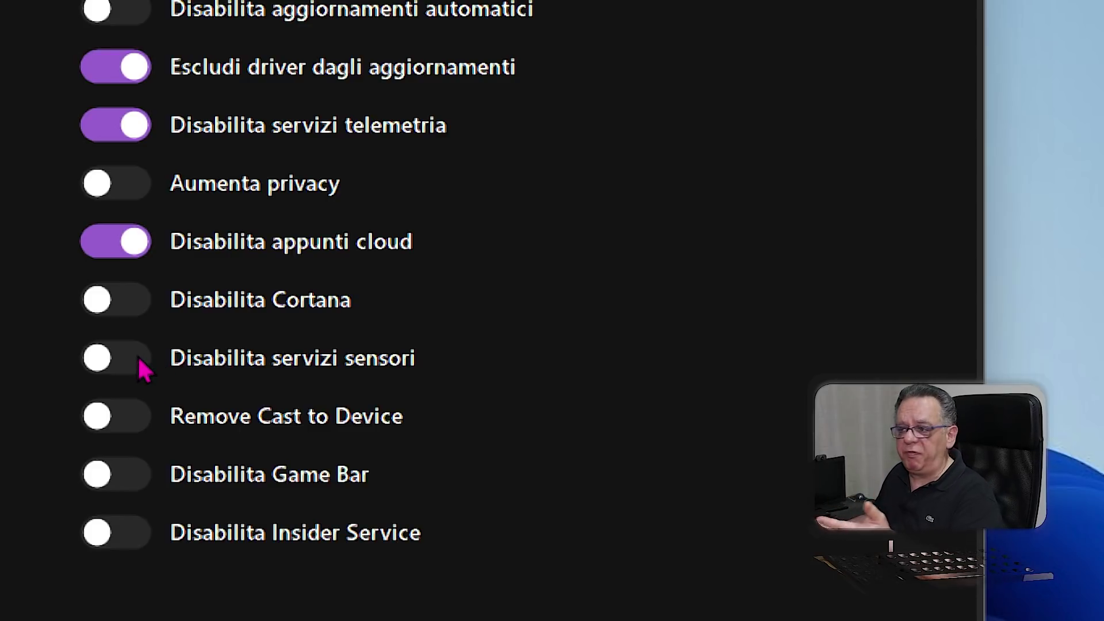
left_click(144, 369)
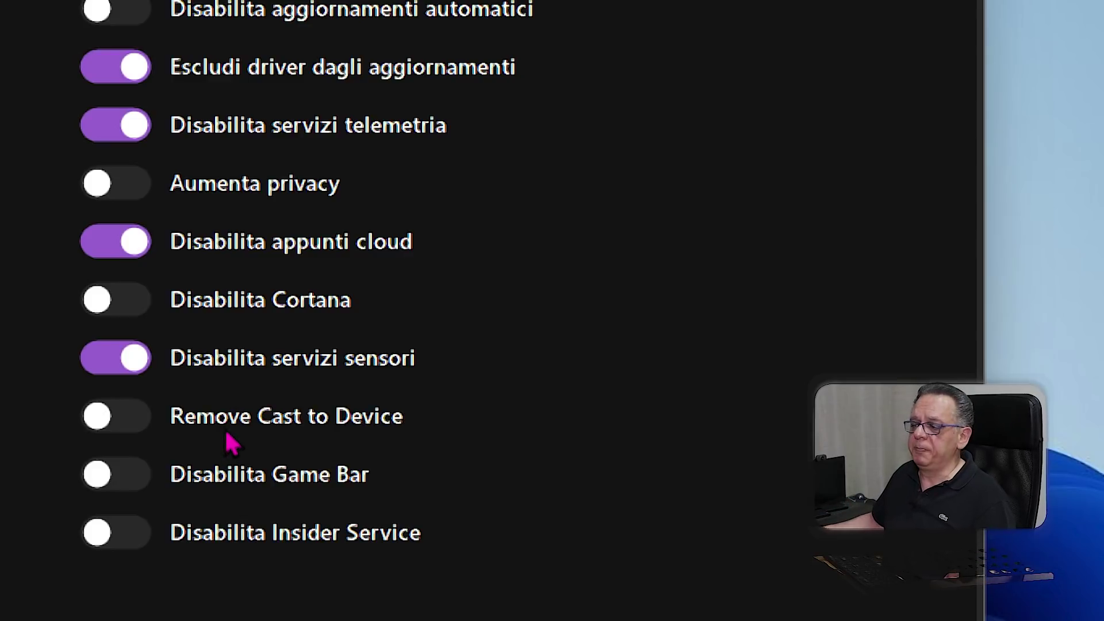
scroll(220, 497, "down", 3)
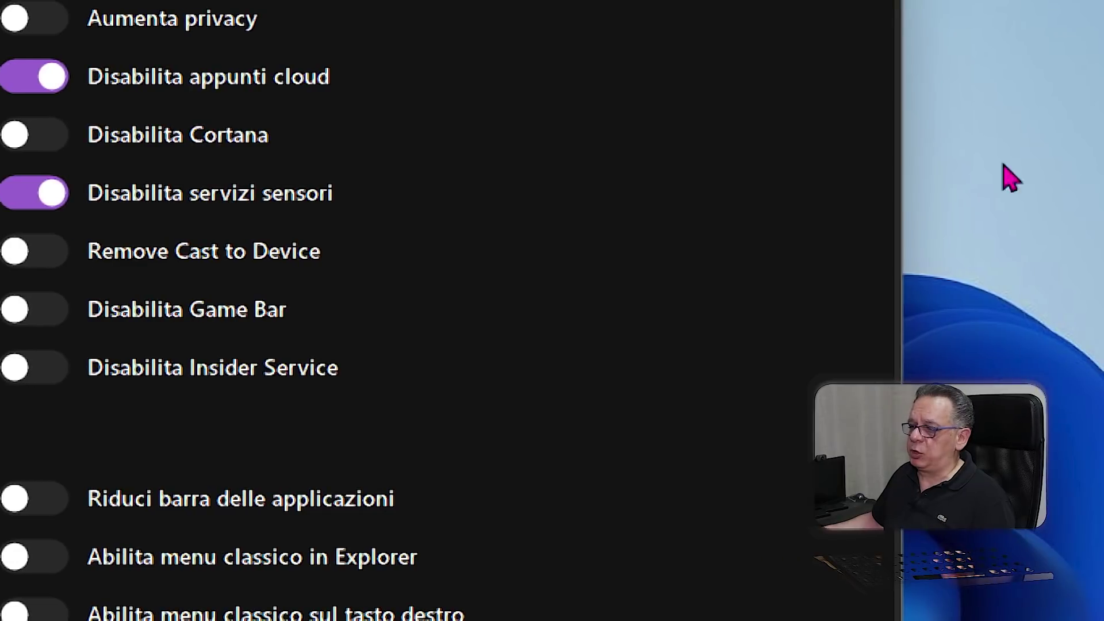
mouse_move(230, 266)
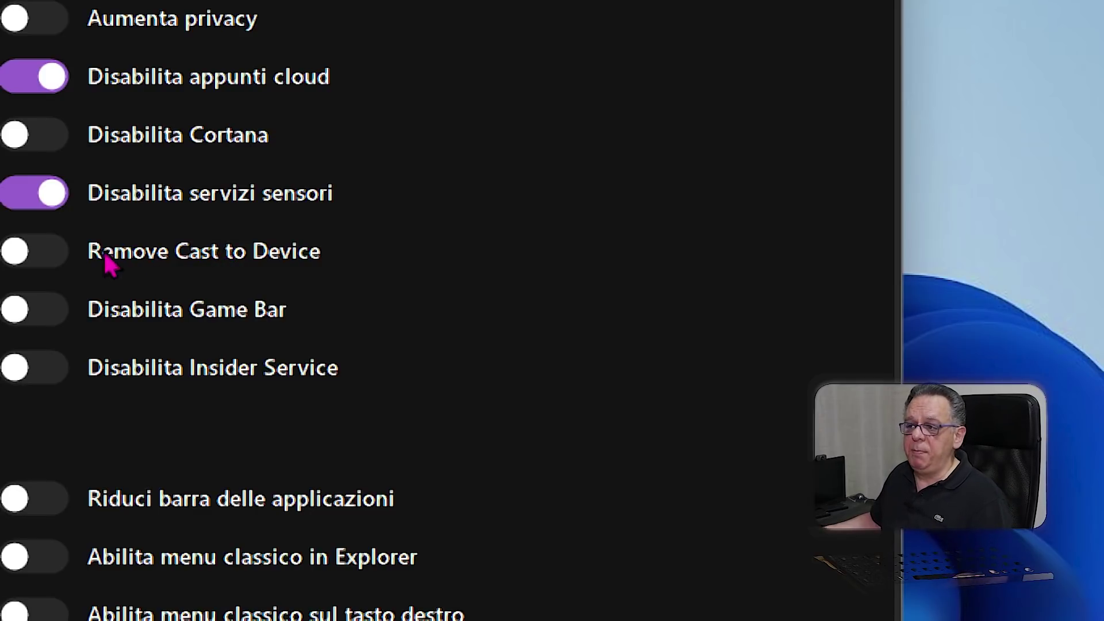
left_click(78, 257)
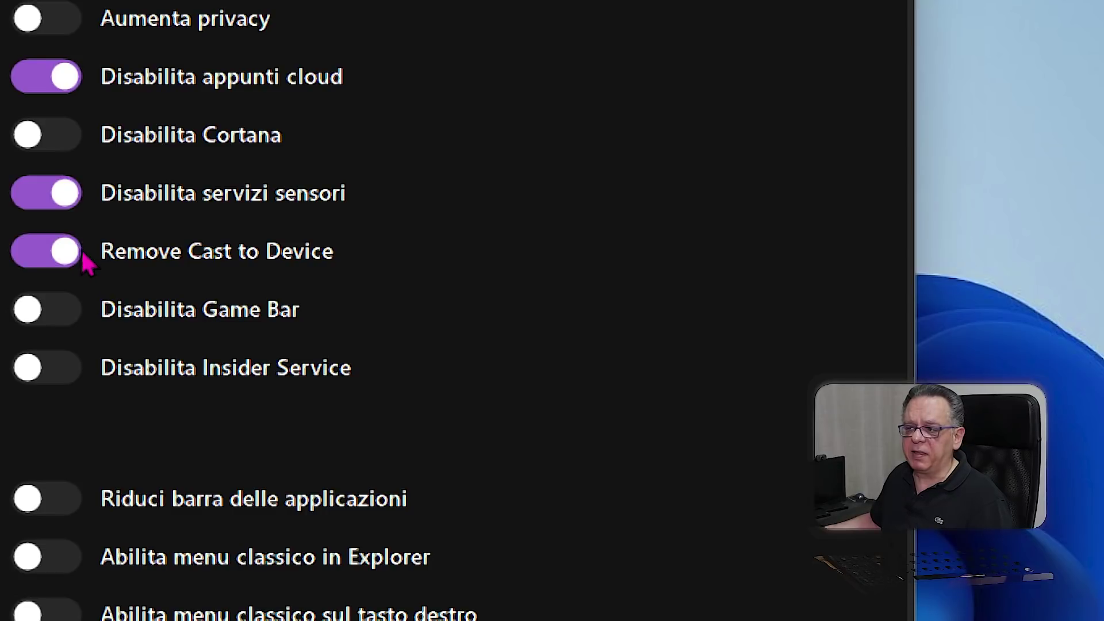
- Turn on "Disabilita Game Bar" and "Disabilita Insider Service" in the Windows 11 settings
mouse_move(139, 262)
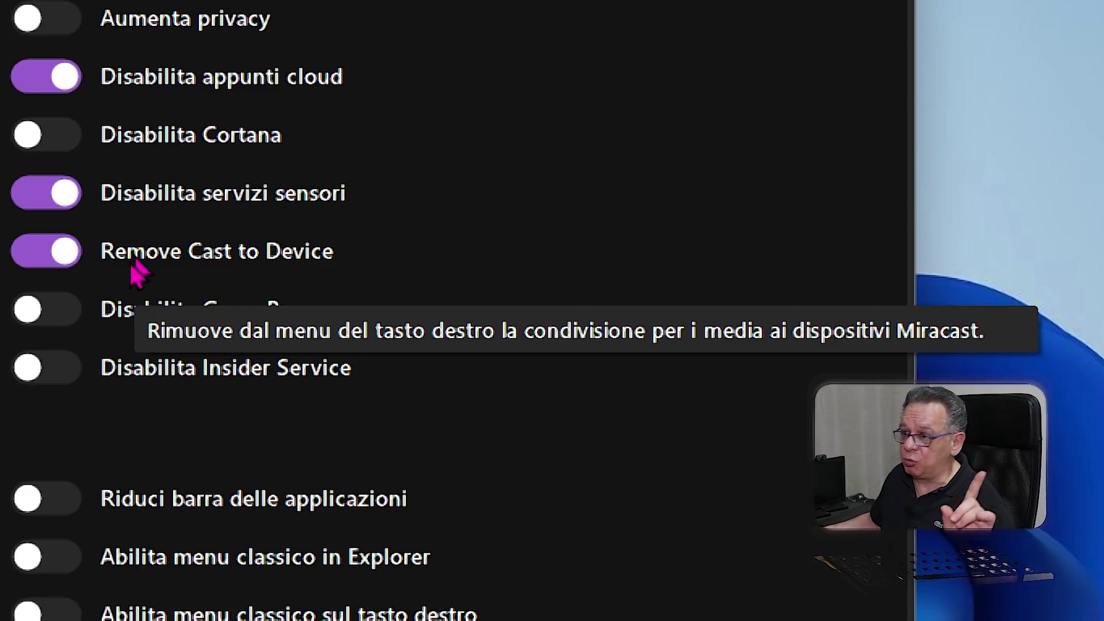
mouse_move(165, 313)
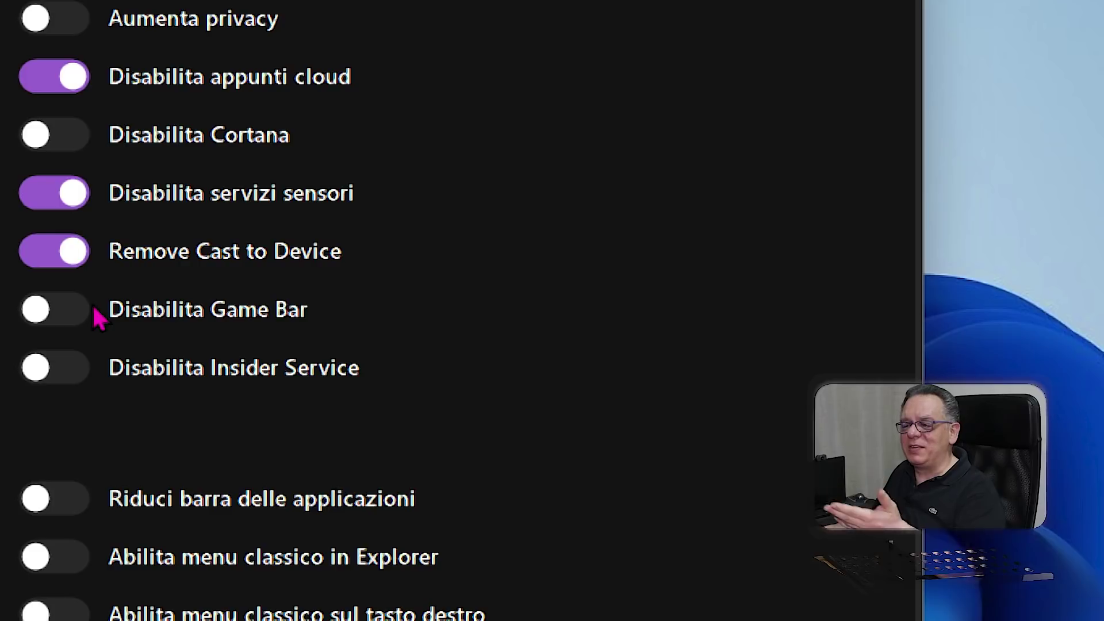
left_click(77, 316)
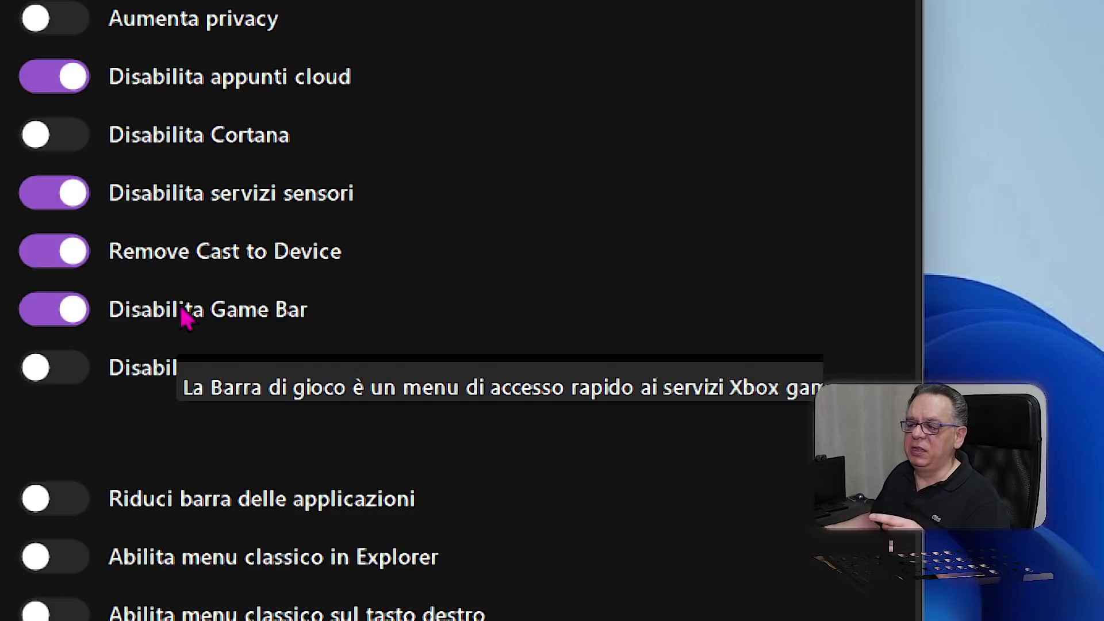
mouse_move(185, 379)
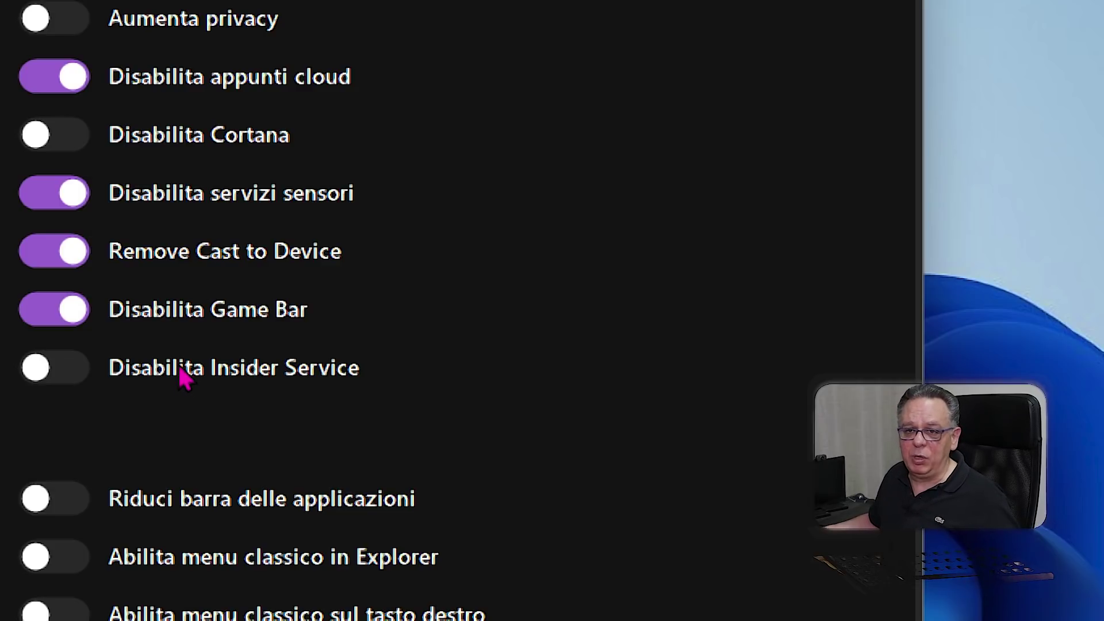
left_click(71, 376)
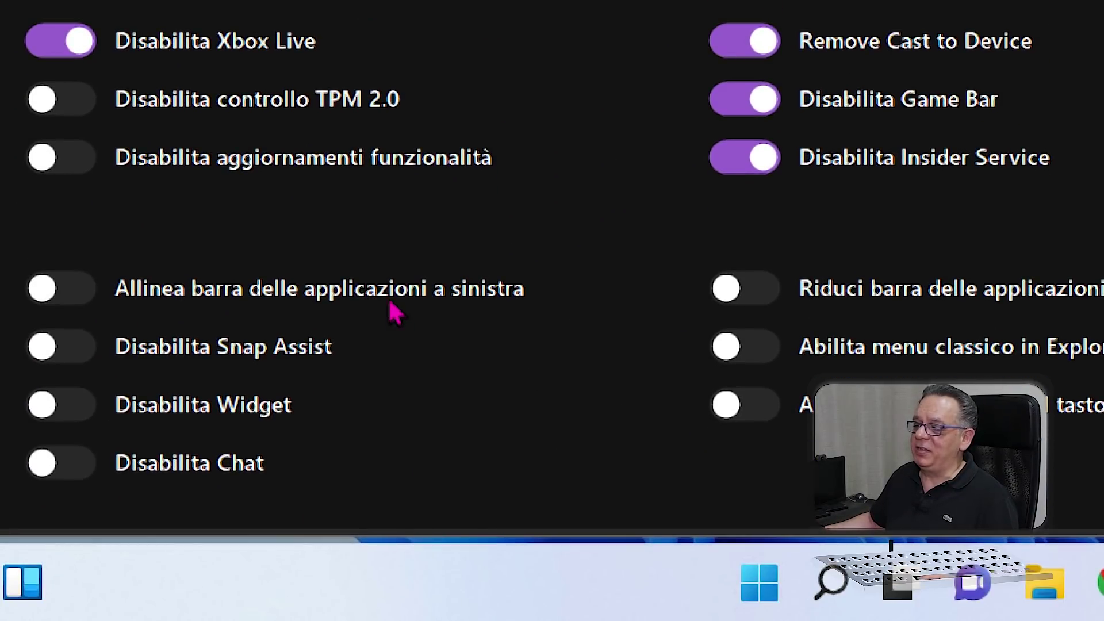
- Try the "Allinea barra delle applicazioni a sinistra" option in the Windows 11 settings and switch it back off
mouse_move(389, 296)
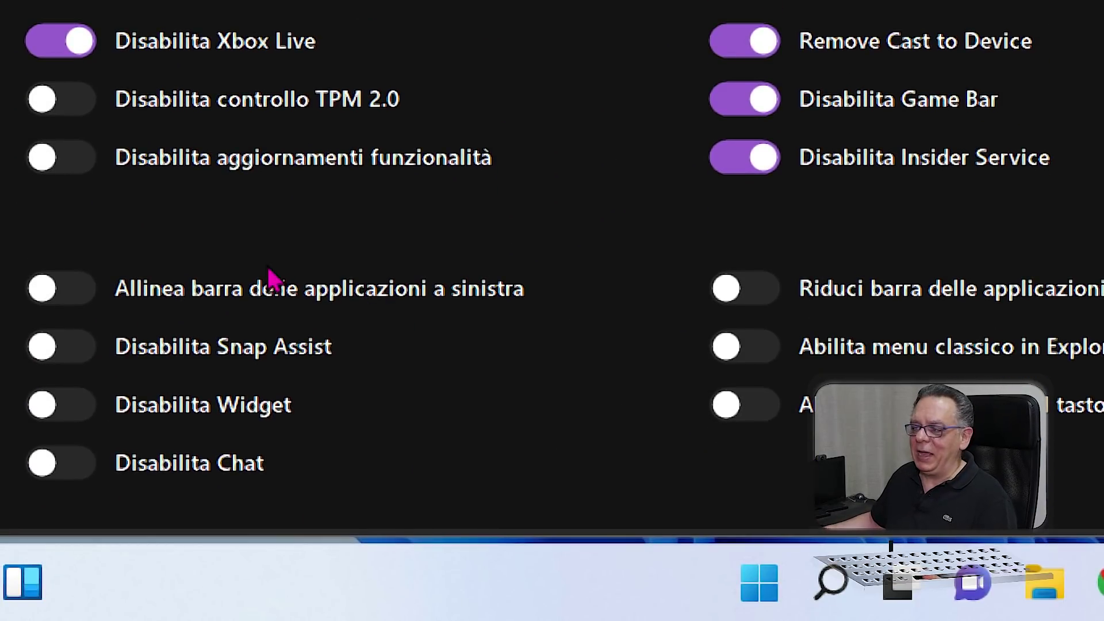
left_click(84, 290)
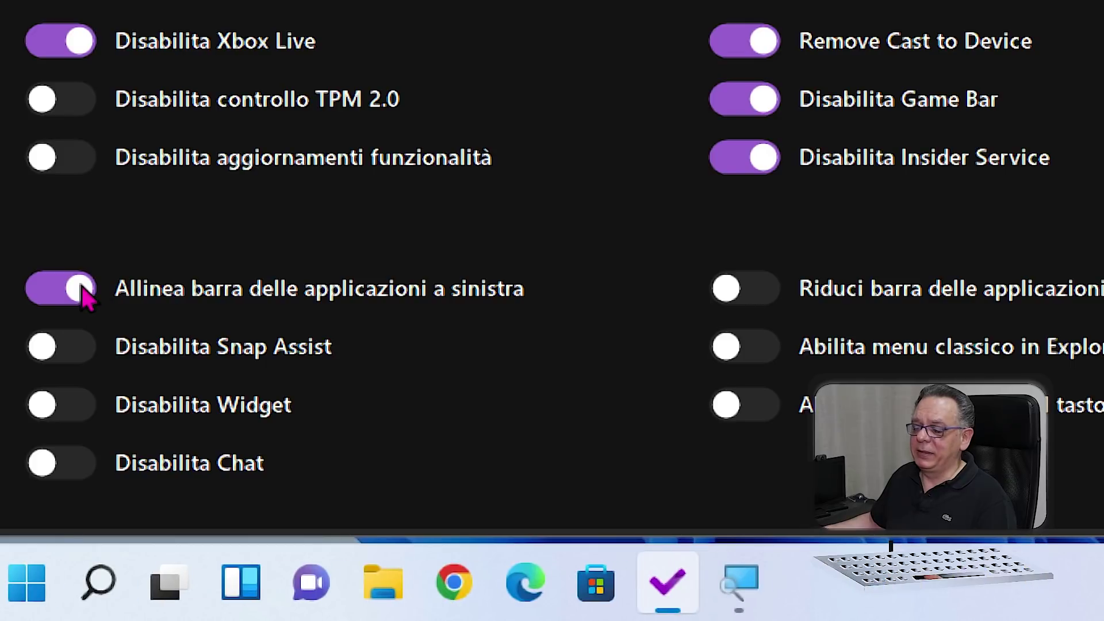
left_click(241, 582)
left_click(133, 602)
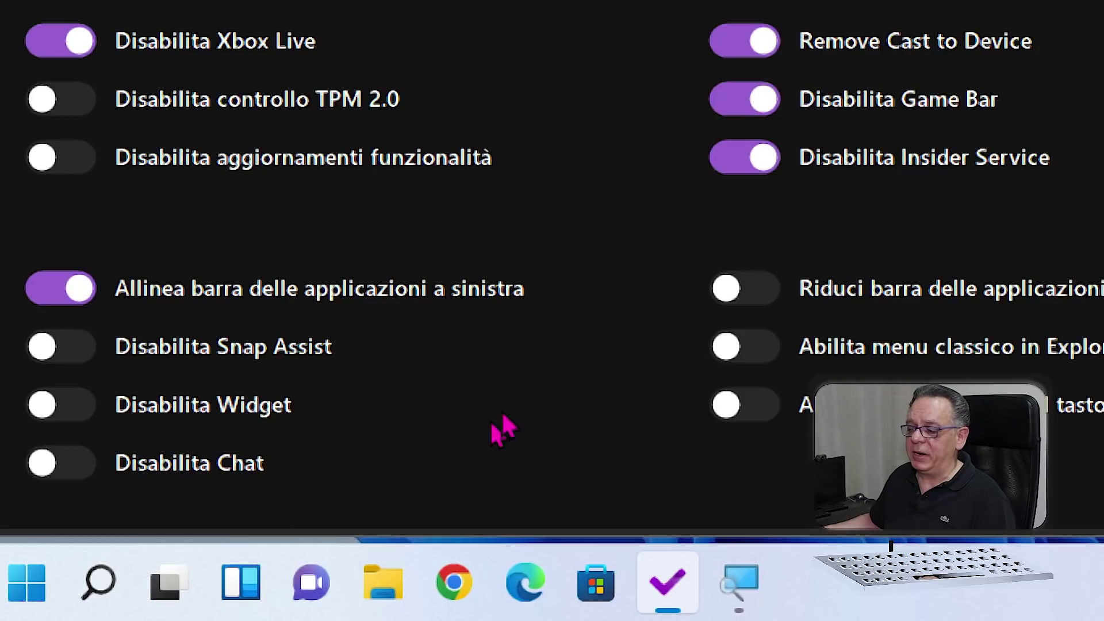
left_click(50, 290)
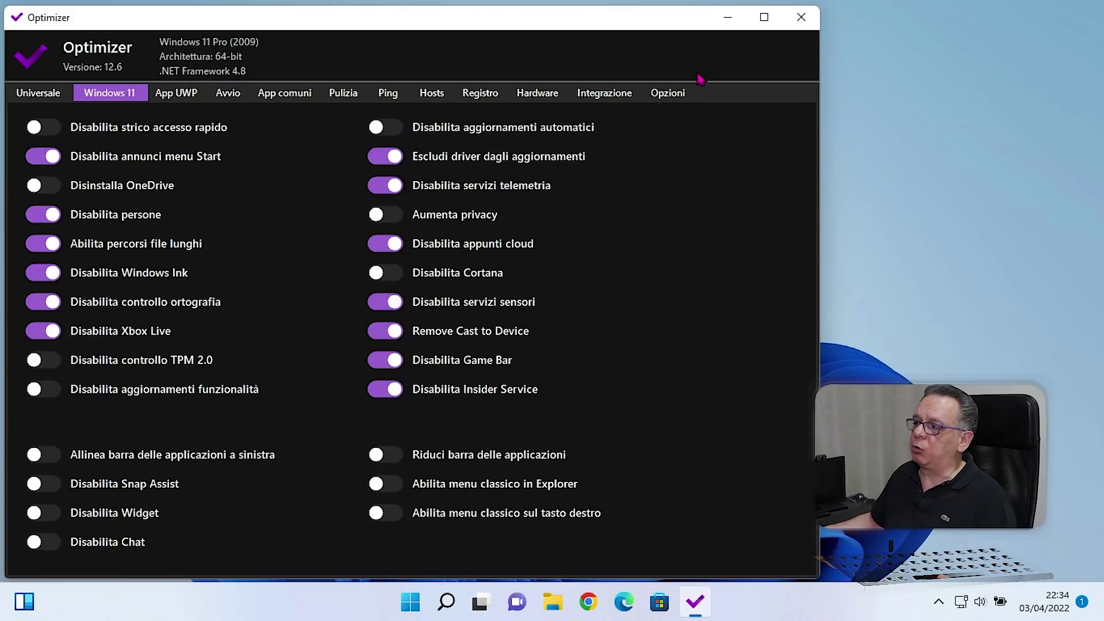
- View the taskbar widgets panel and close it, and try the "Disabilita Widget" option, switching it back off
mouse_move(766, 18)
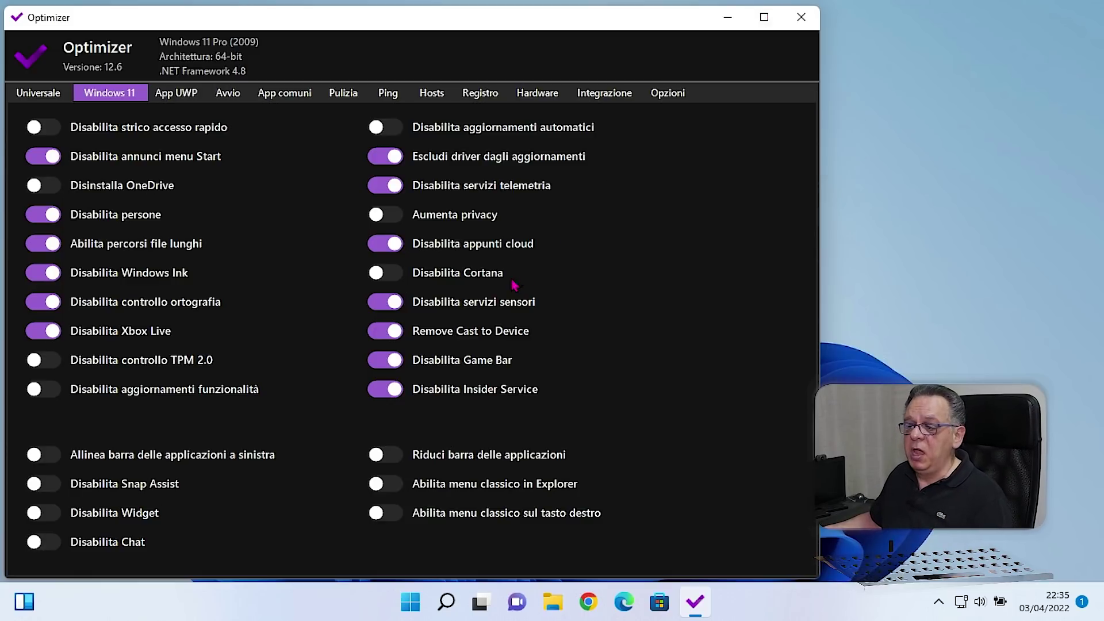
mouse_move(162, 496)
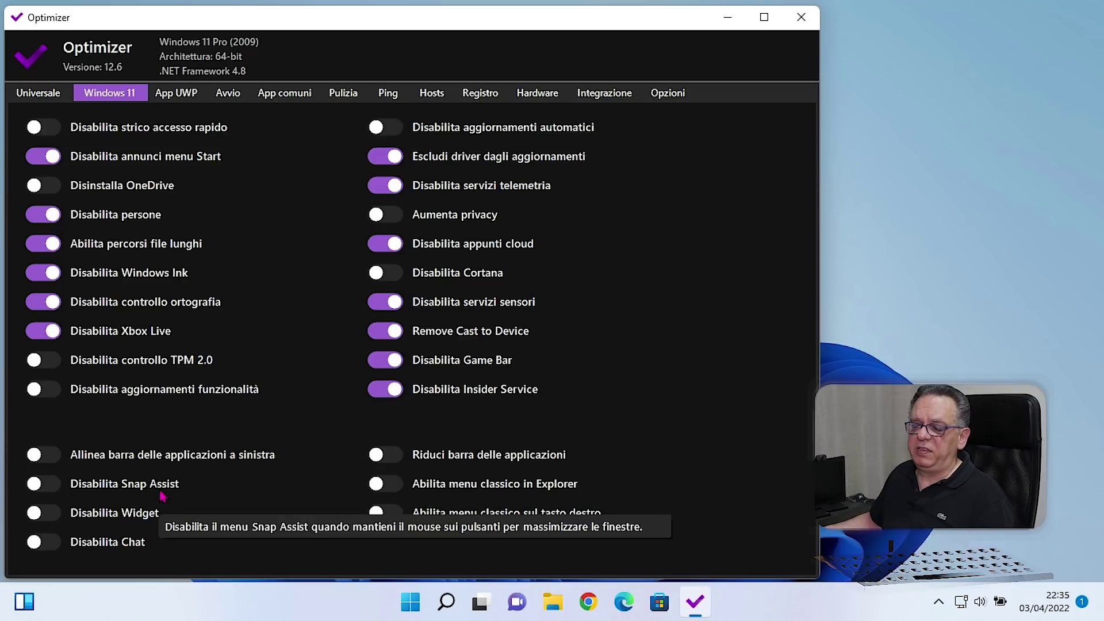
mouse_move(109, 520)
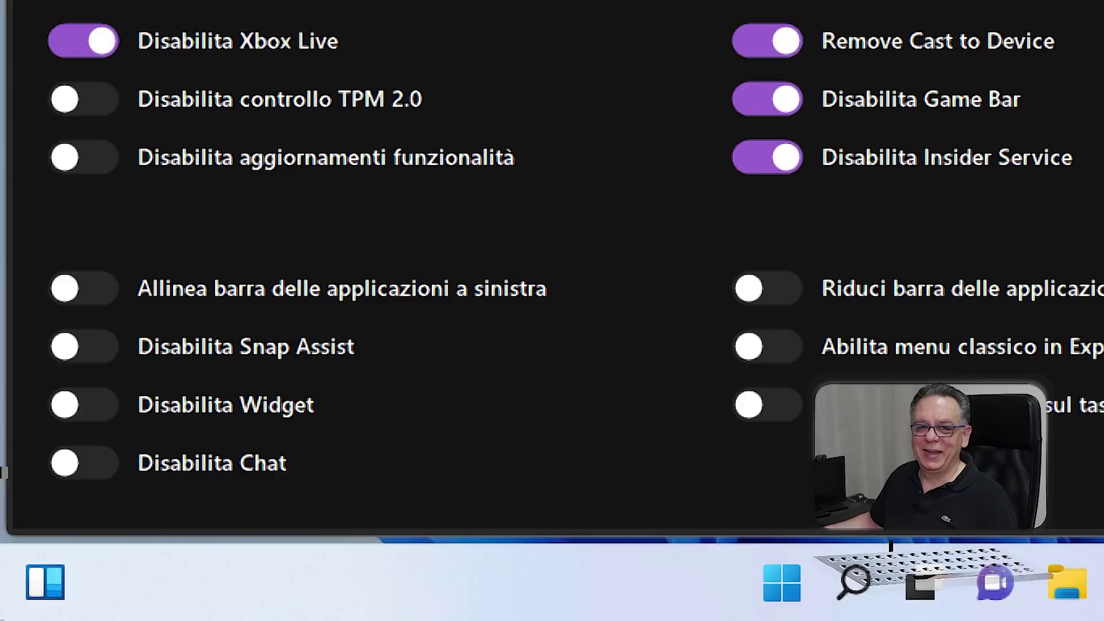
left_click(45, 582)
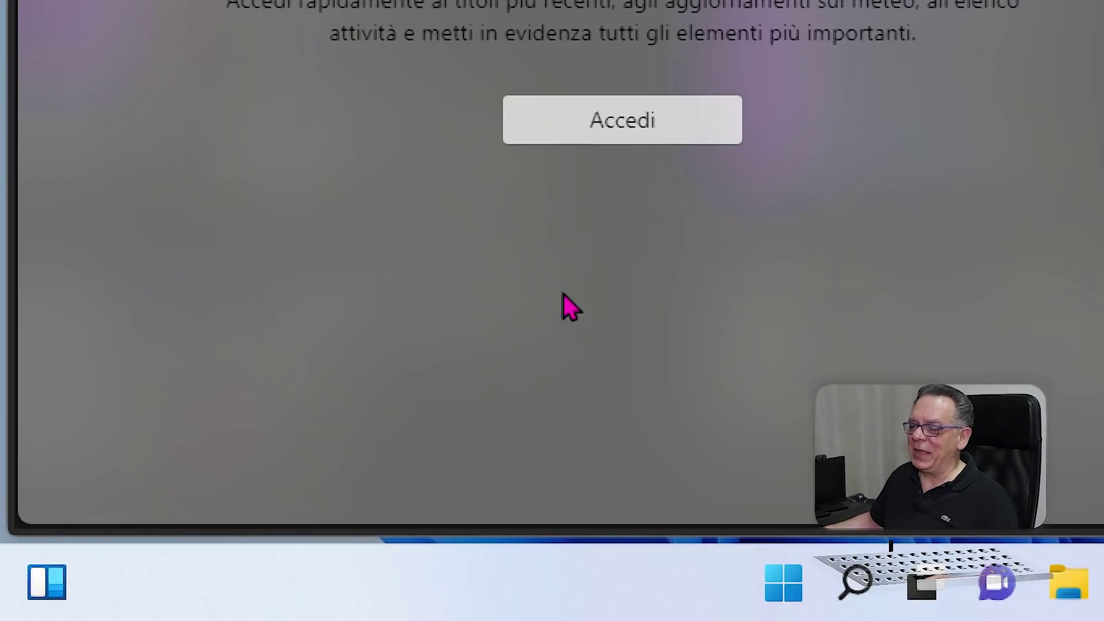
left_click(1006, 297)
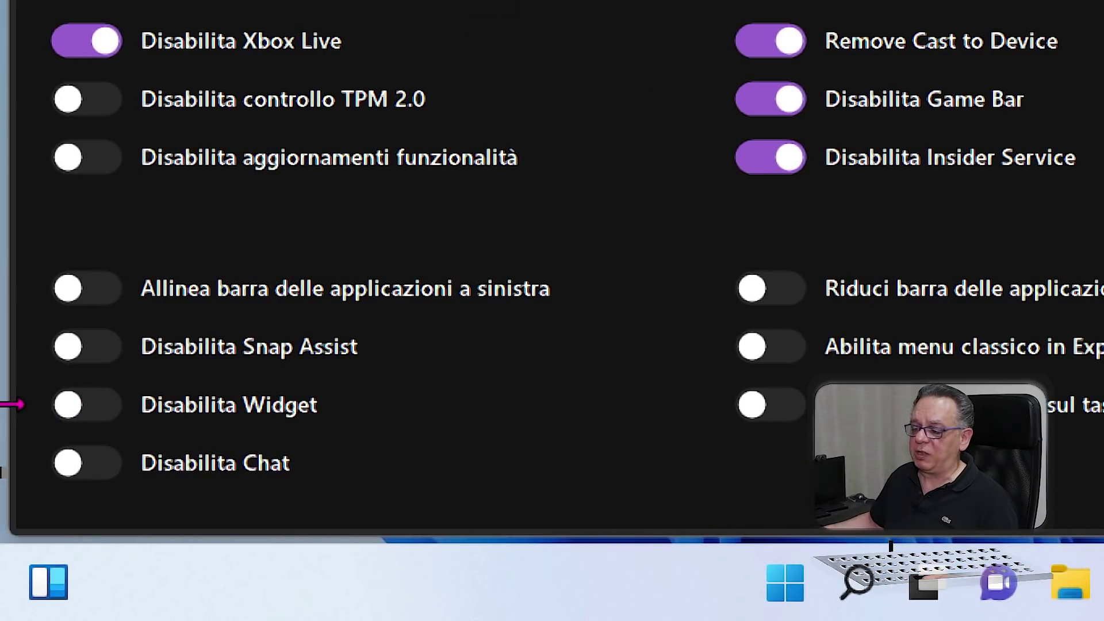
left_click(94, 411)
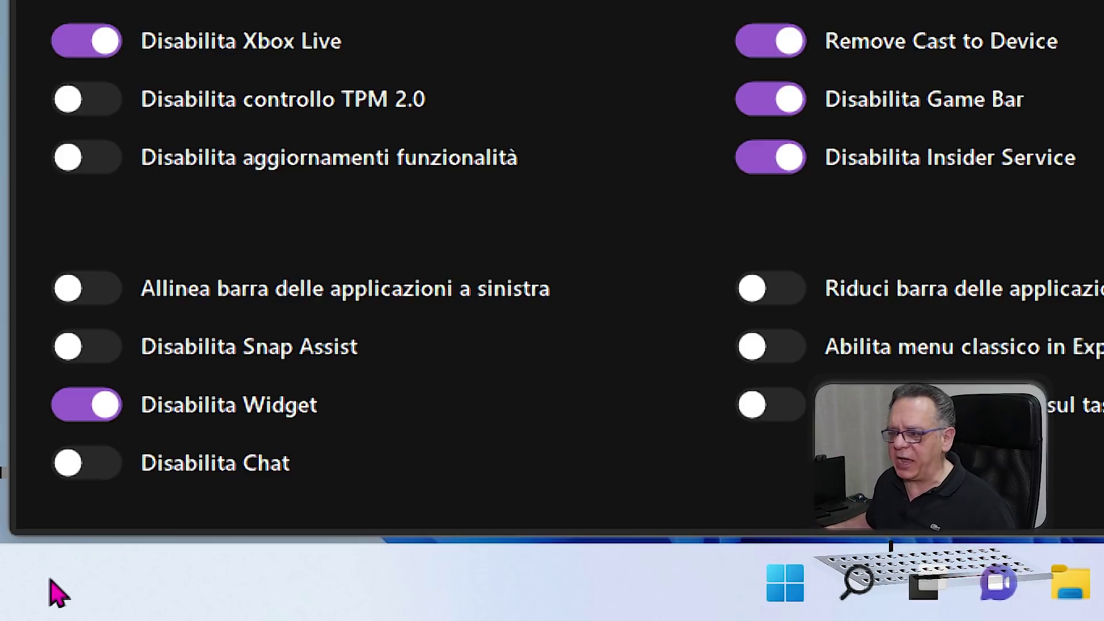
left_click(79, 418)
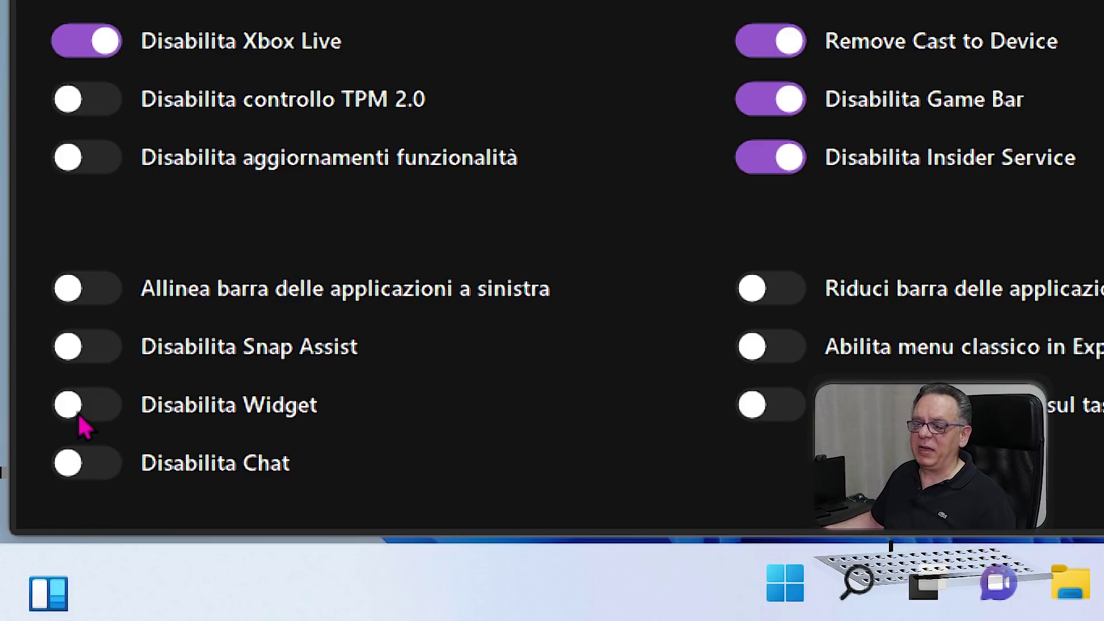
- Turn on "Disabilita Widget" in the Windows 11 settings
left_click(114, 404)
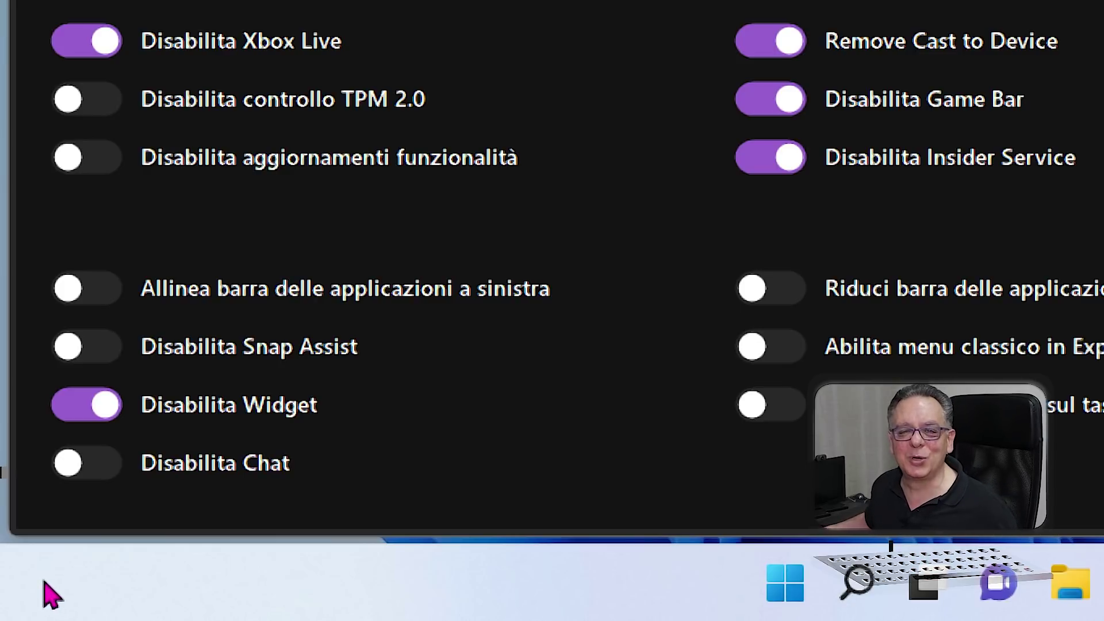
- Try the "Disabilita Chat" and "Riduci barra delle applicazioni" options in the Windows 11 settings, switching each back off
mouse_move(222, 461)
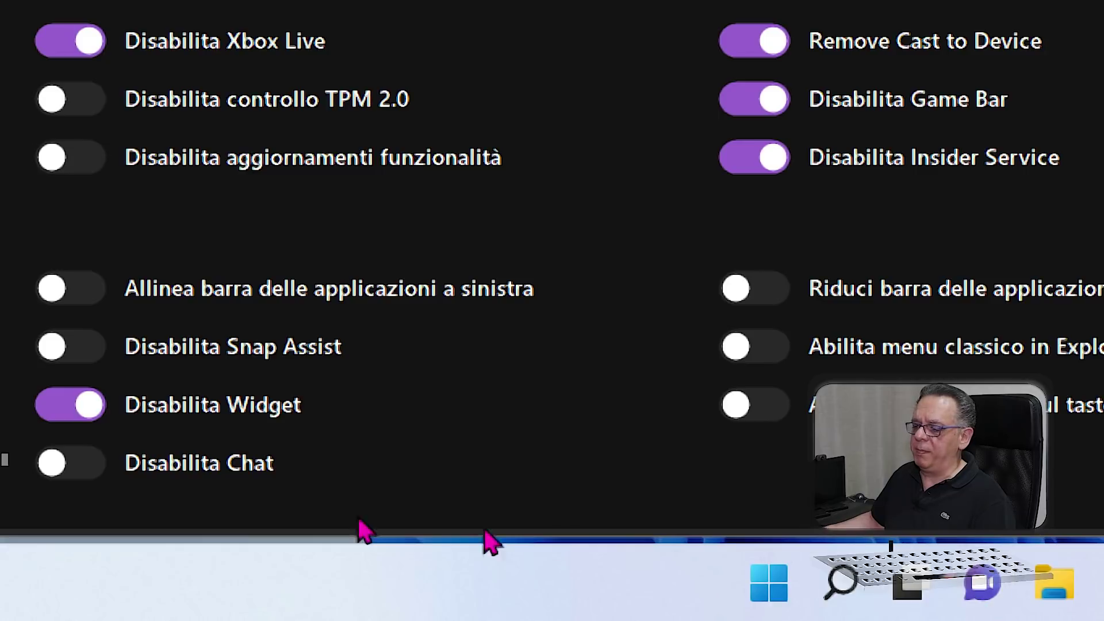
left_click(82, 466)
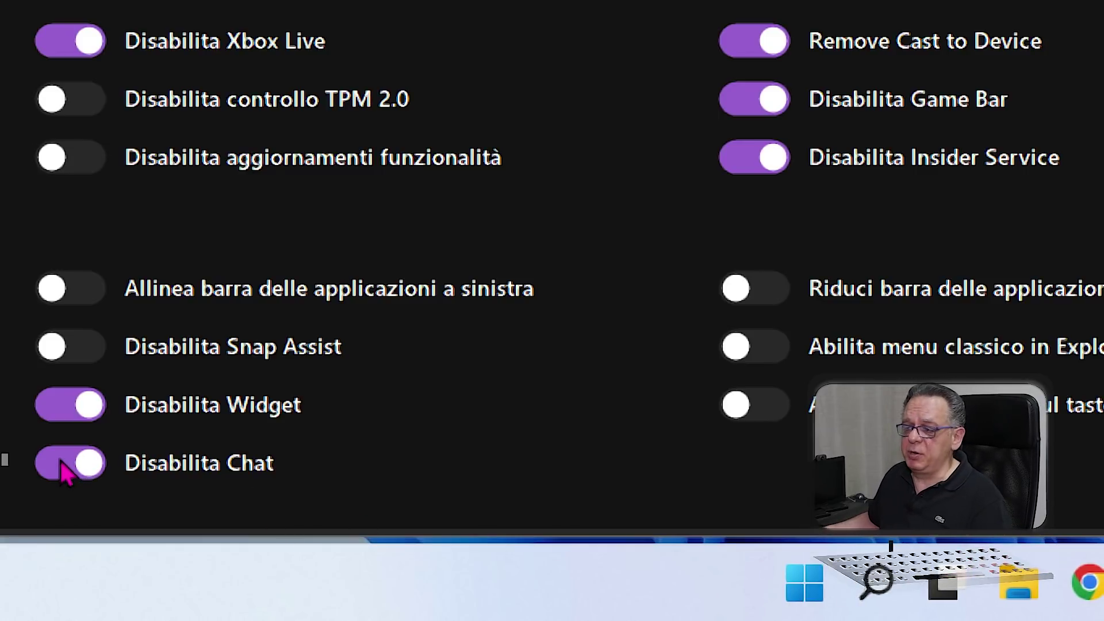
left_click(62, 464)
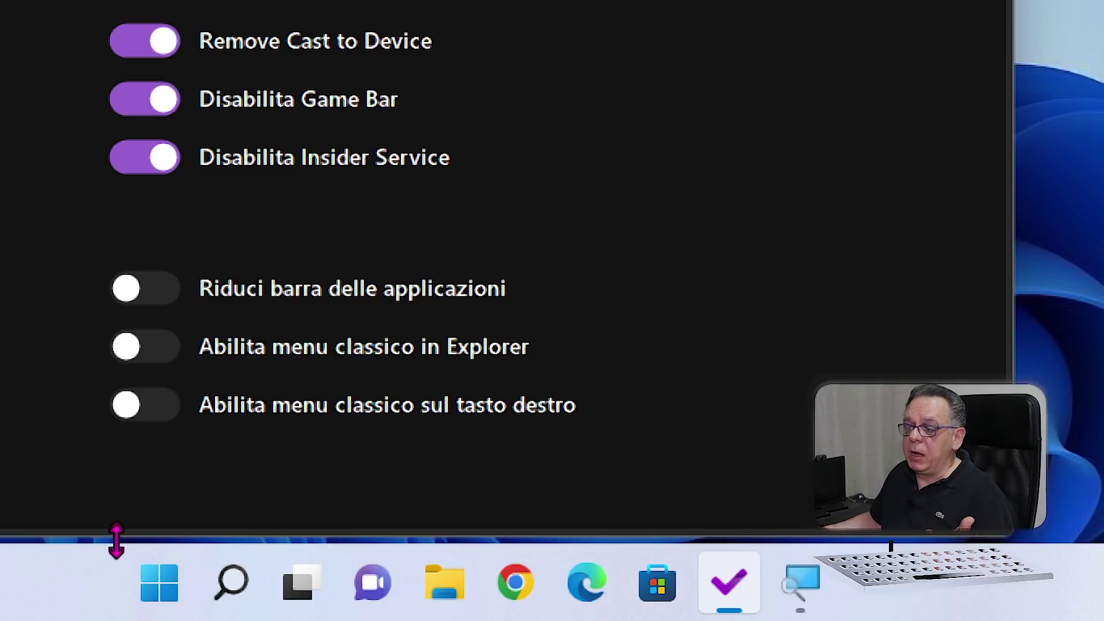
left_click(167, 295)
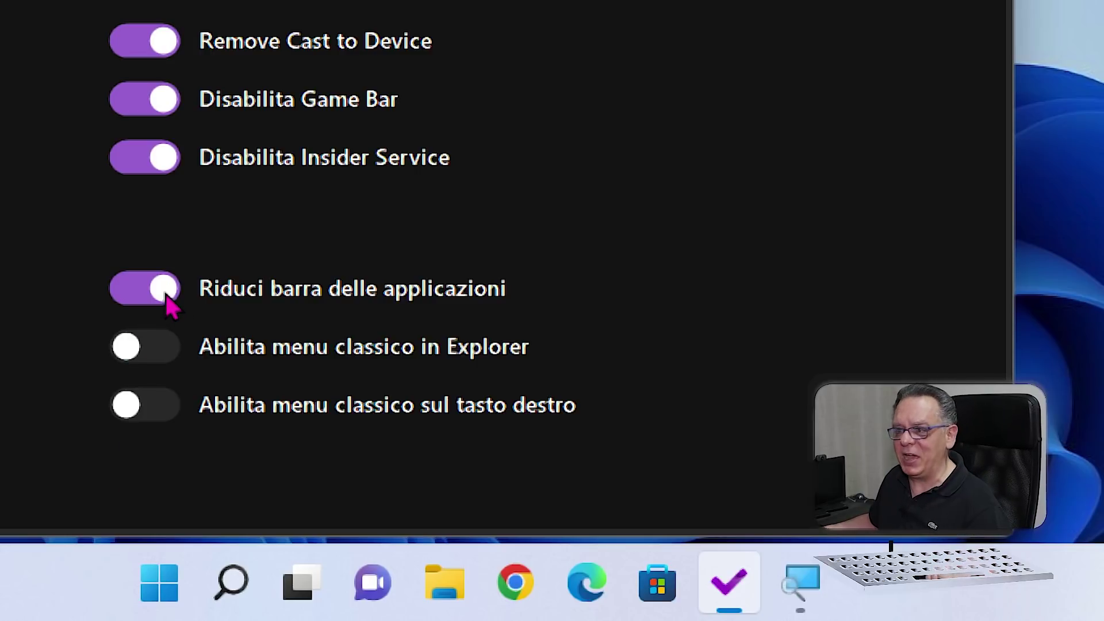
left_click(133, 293)
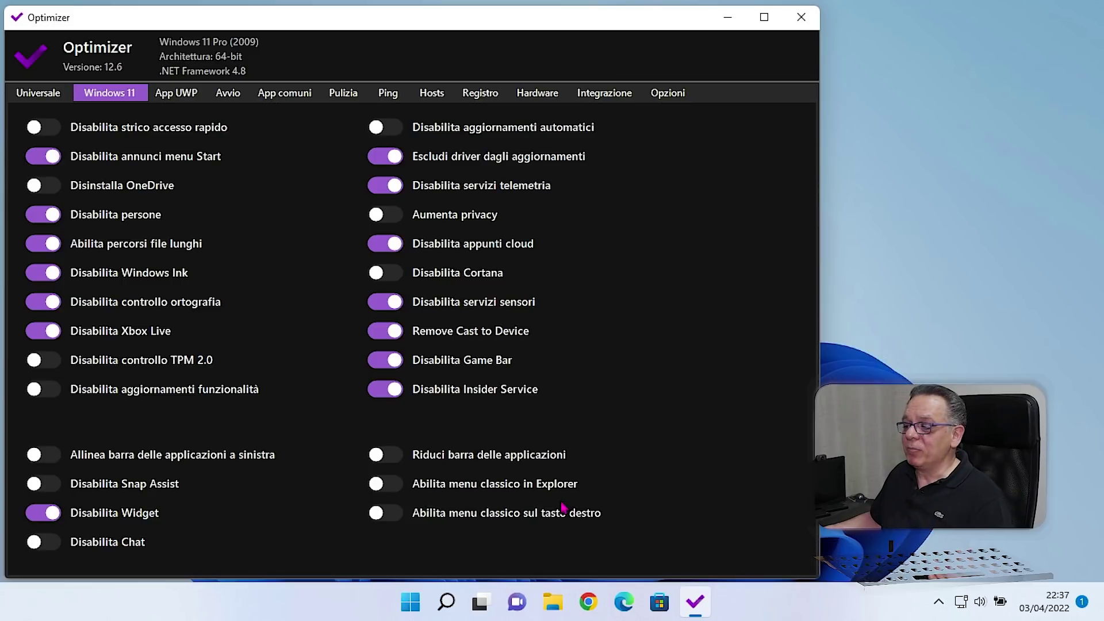
- View the current File Explorer toolbar and the desktop context menu with its additional options, closing each one
mouse_move(546, 516)
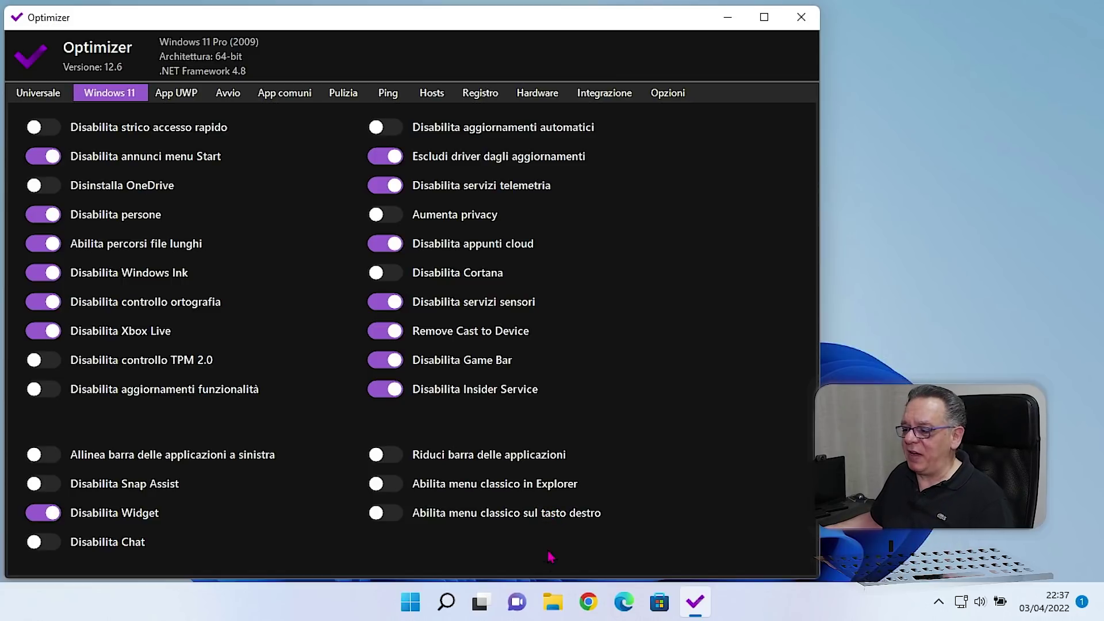
left_click(553, 604)
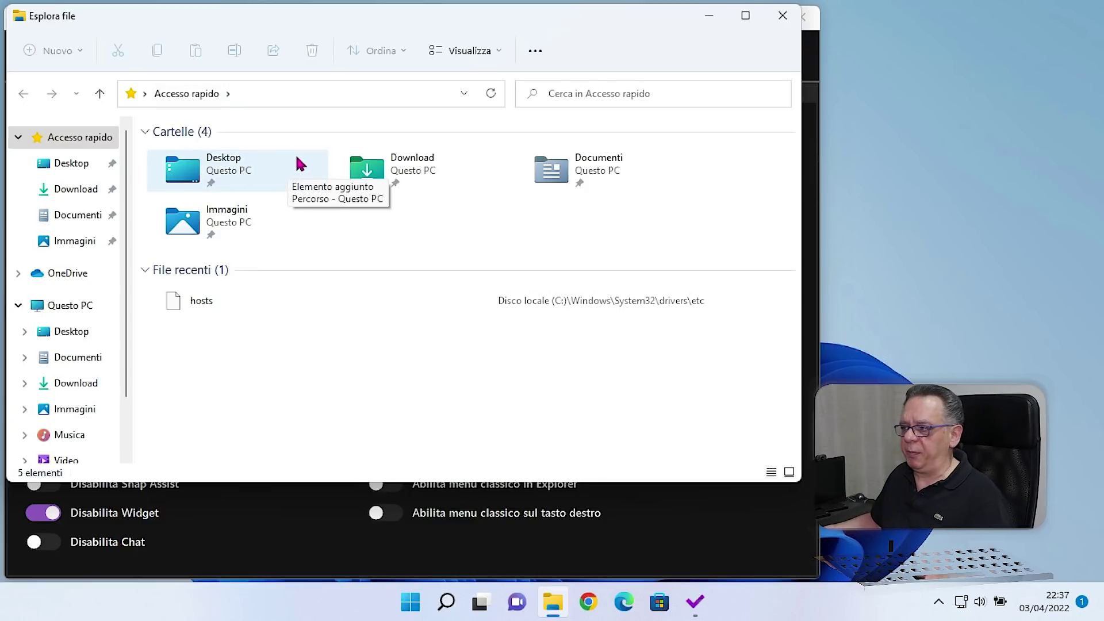
left_click(782, 16)
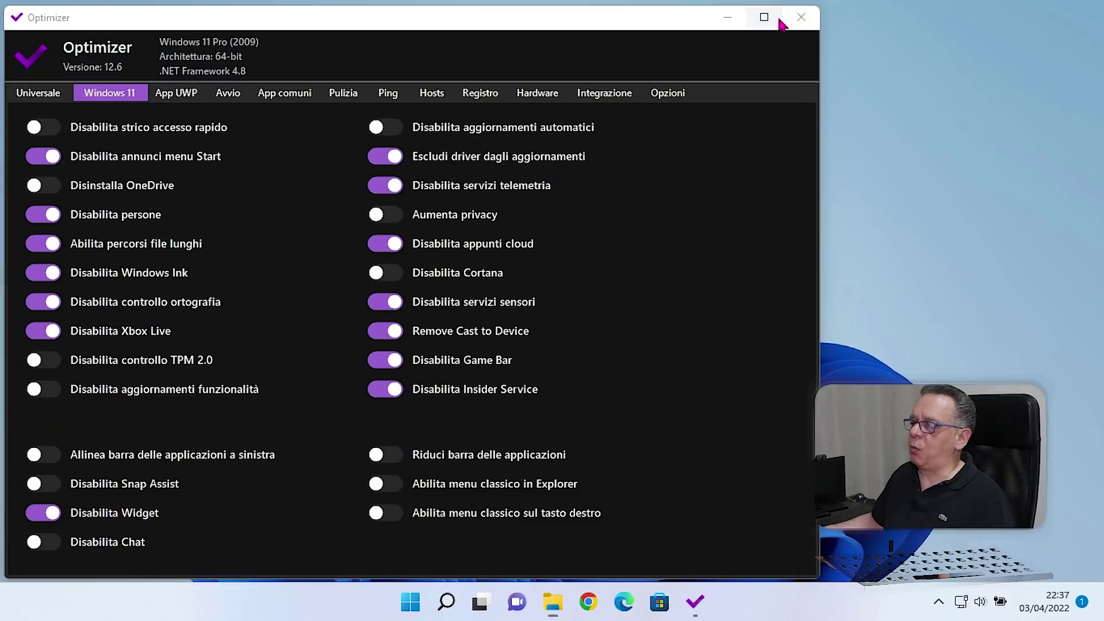
right_click(911, 139)
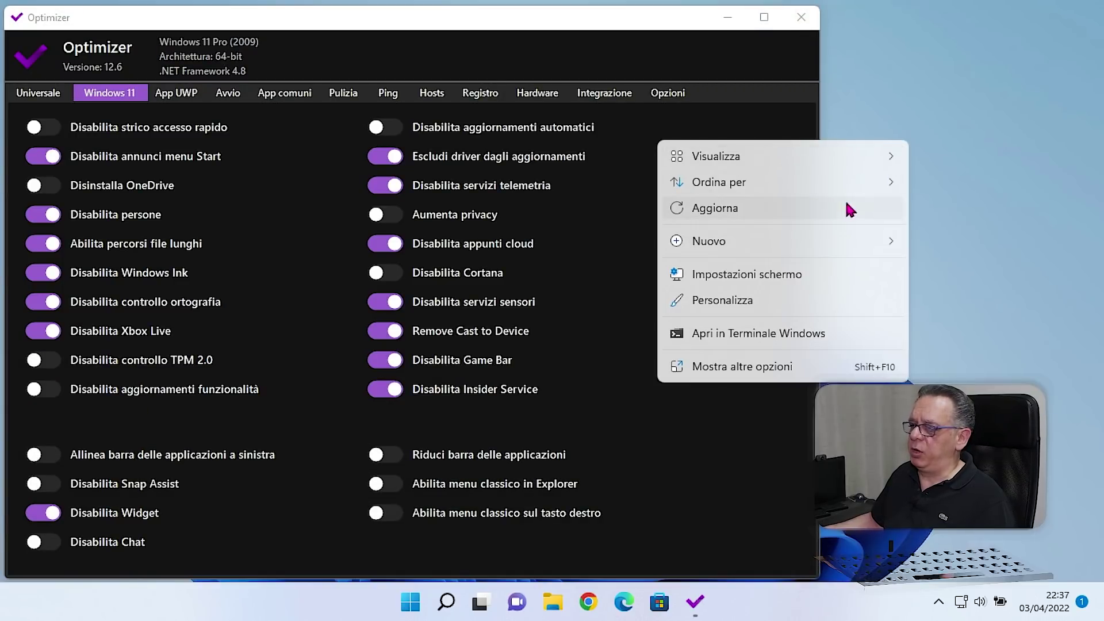
left_click(742, 368)
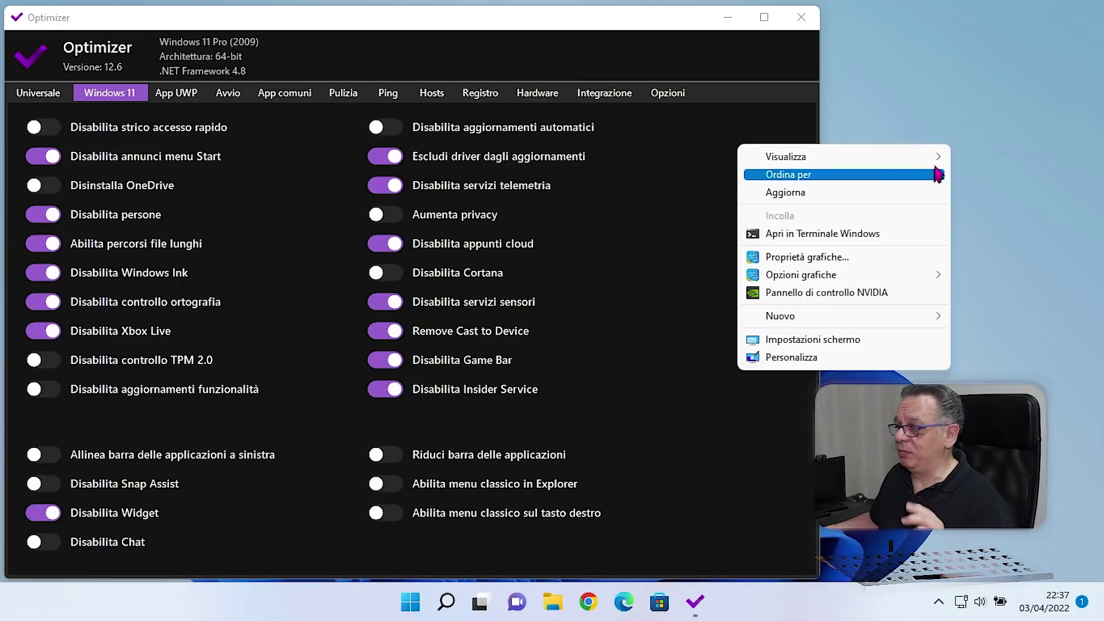
left_click(963, 96)
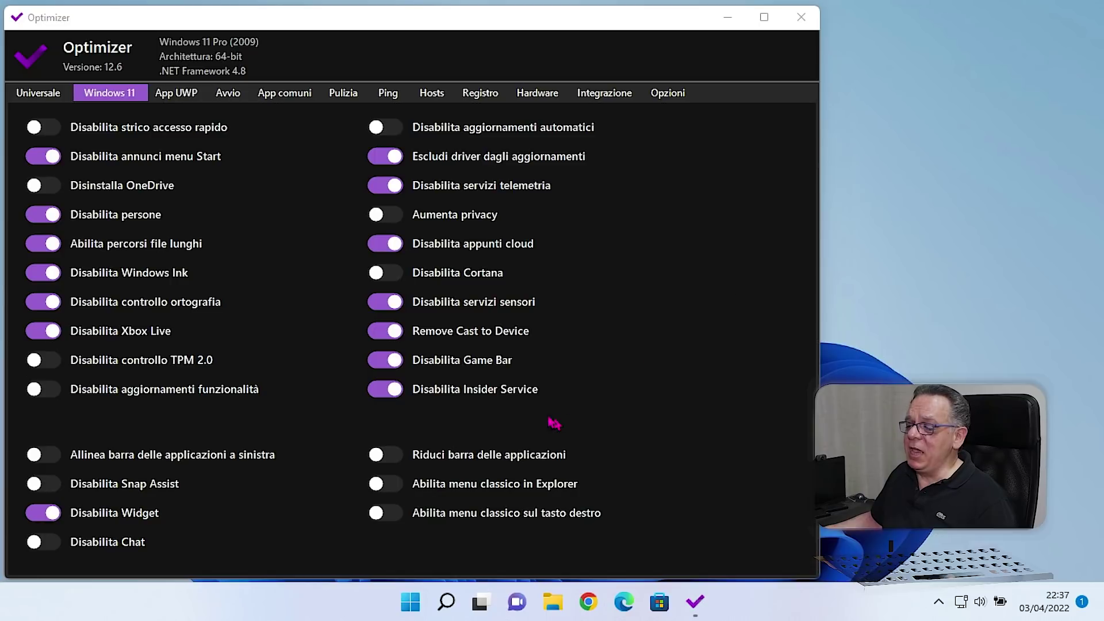
- Turn on "Abilita menu classico in Explorer" and "Abilita menu classico sul tasto destro", and check the desktop context menu
left_click(399, 491)
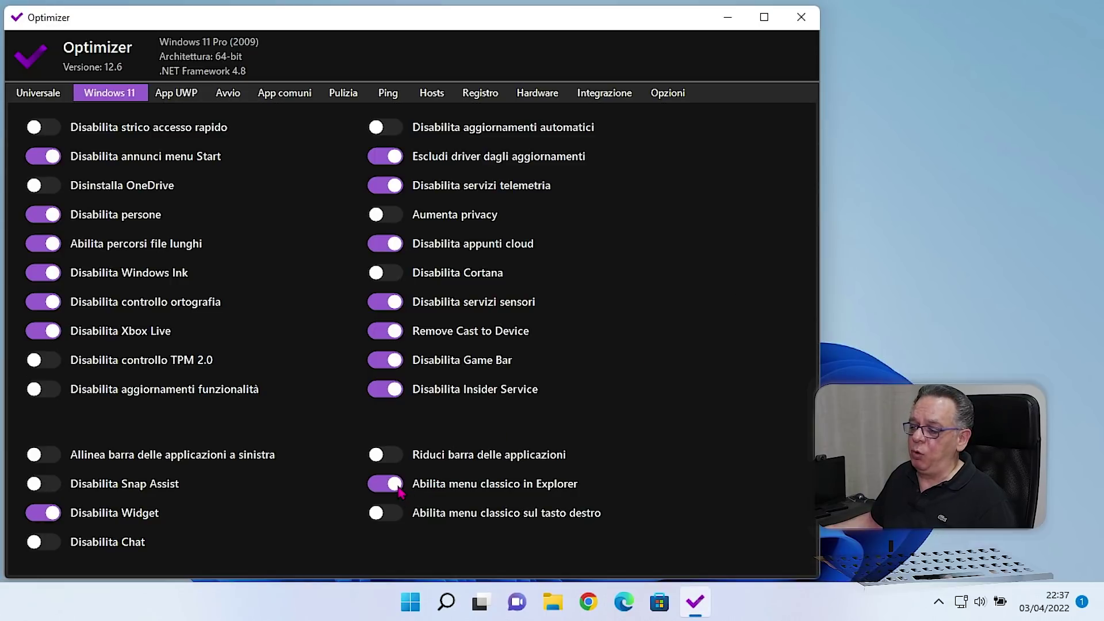
left_click(400, 519)
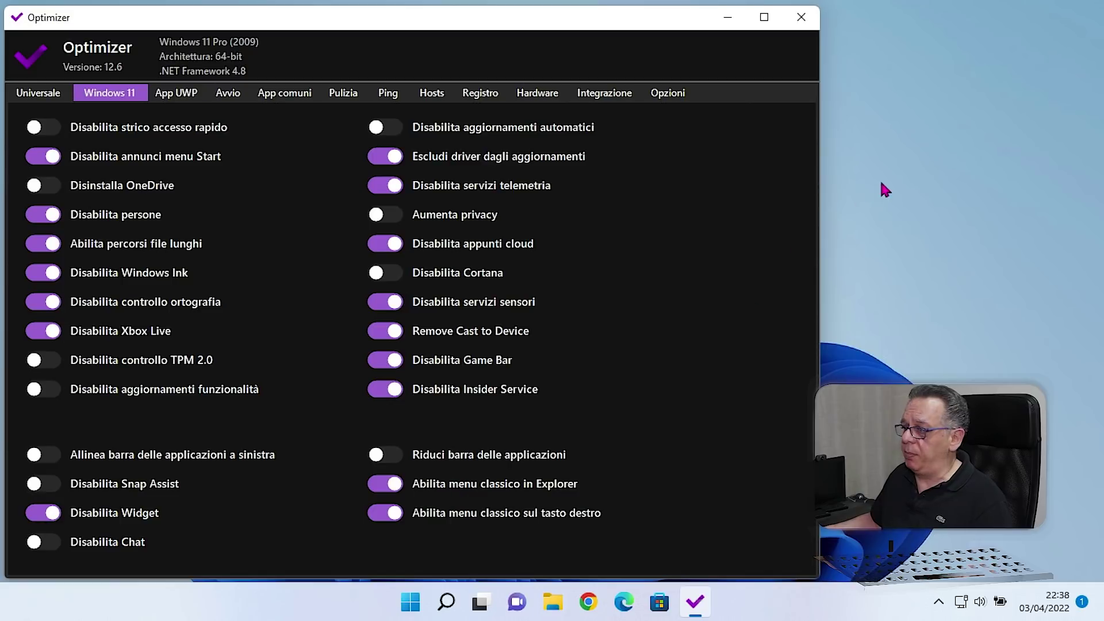
right_click(893, 170)
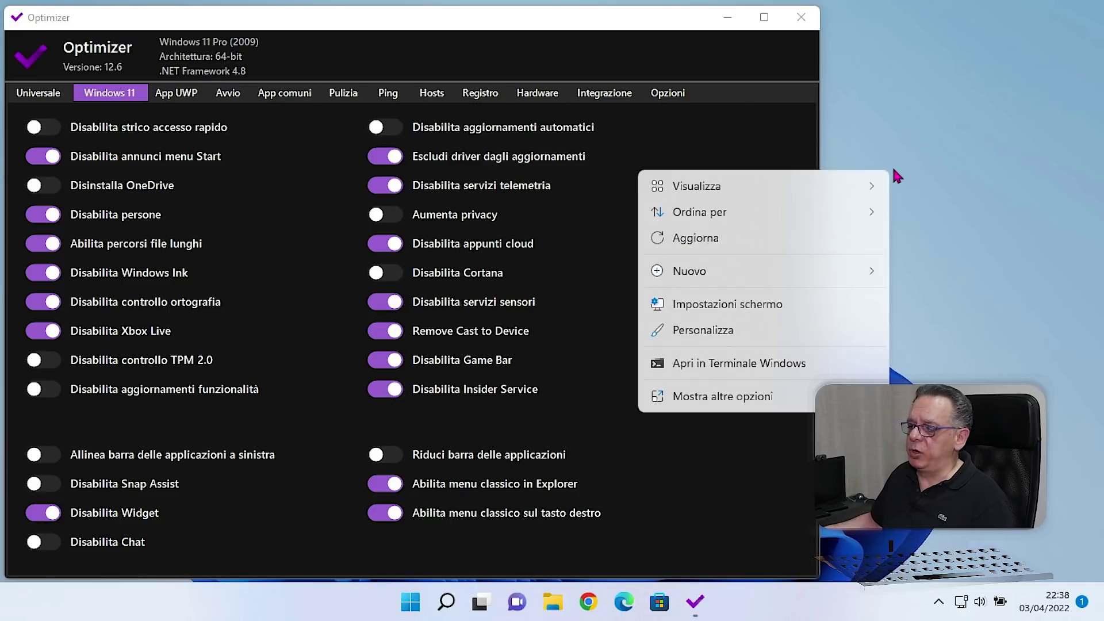
left_click(856, 174)
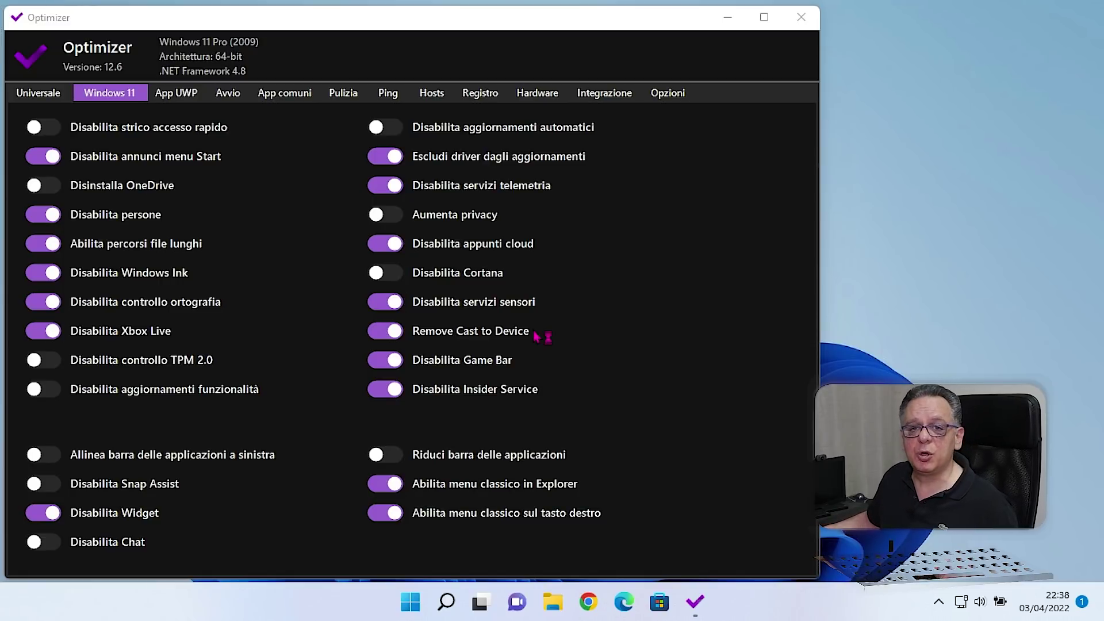
- Restart the Esplora risorse process from Gestione attività and minimize the Gestione attività window
key("ctrl+shift+Escape")
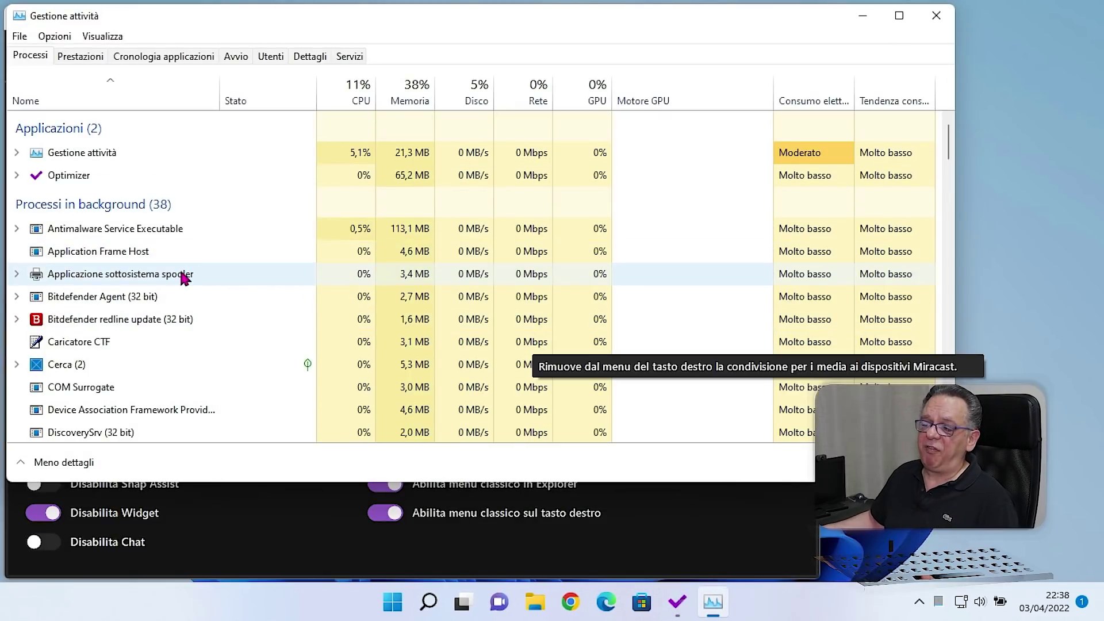
scroll(183, 276, "down", 5)
scroll(182, 278, "down", 3)
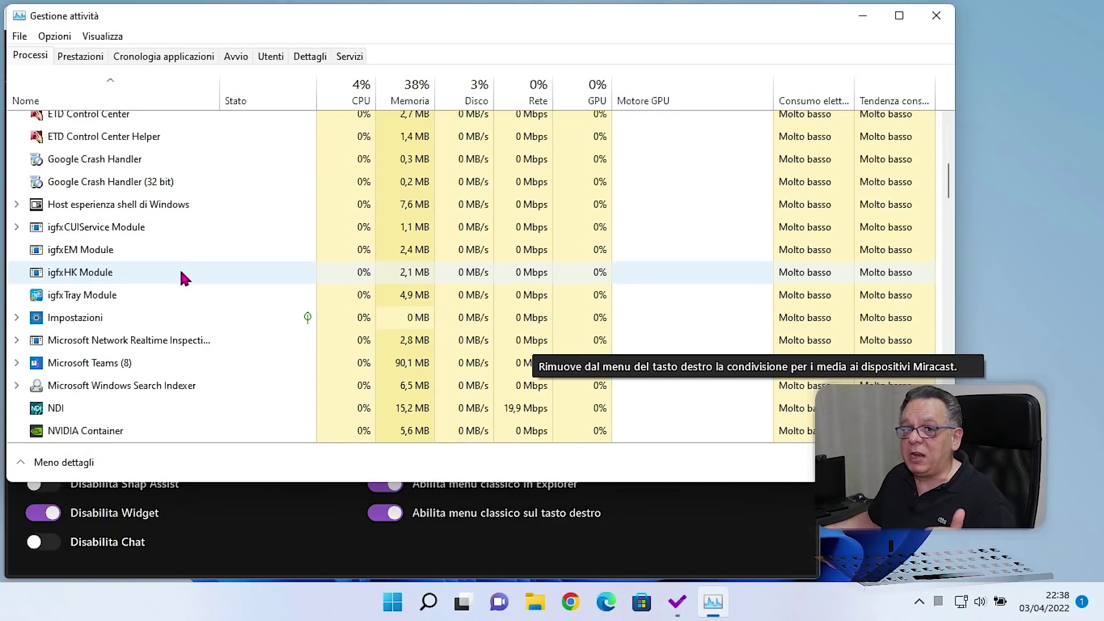
scroll(182, 278, "down", 7)
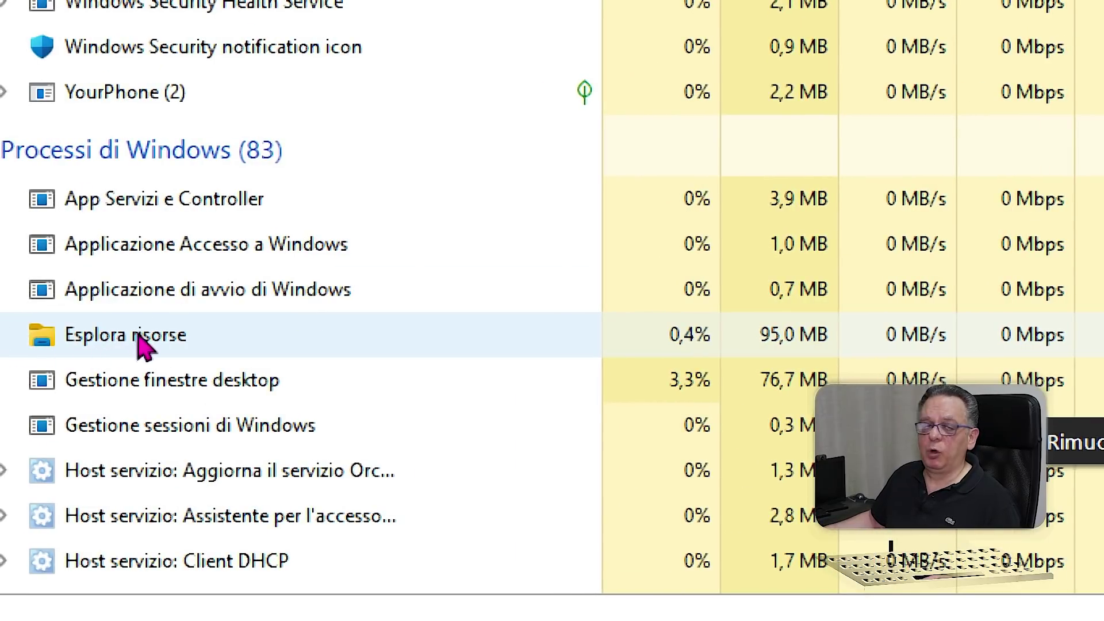
right_click(130, 346)
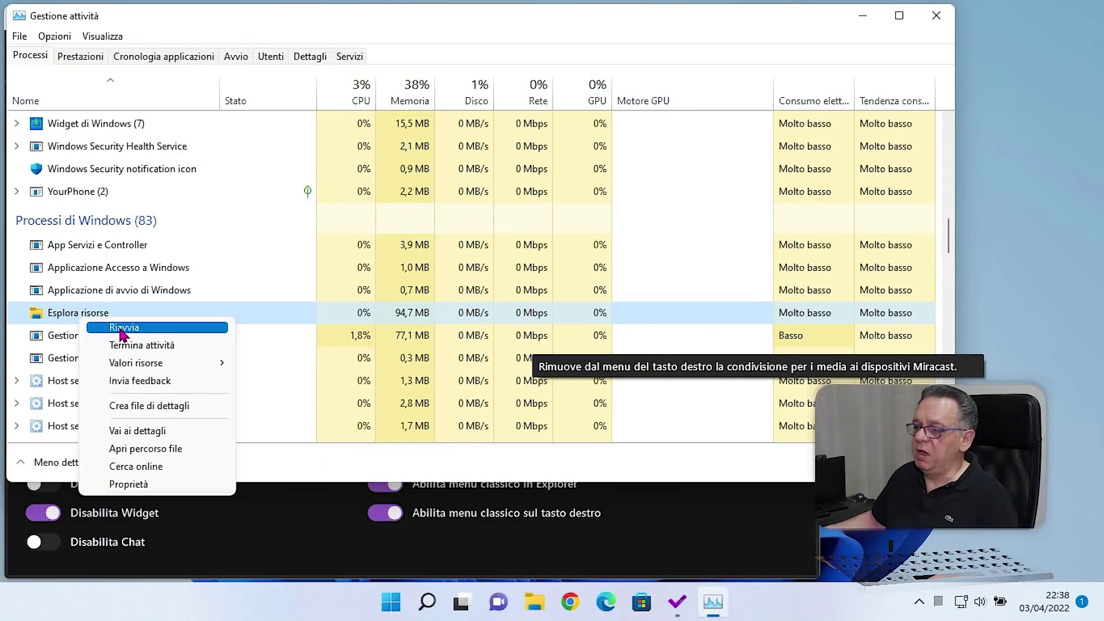
left_click(209, 367)
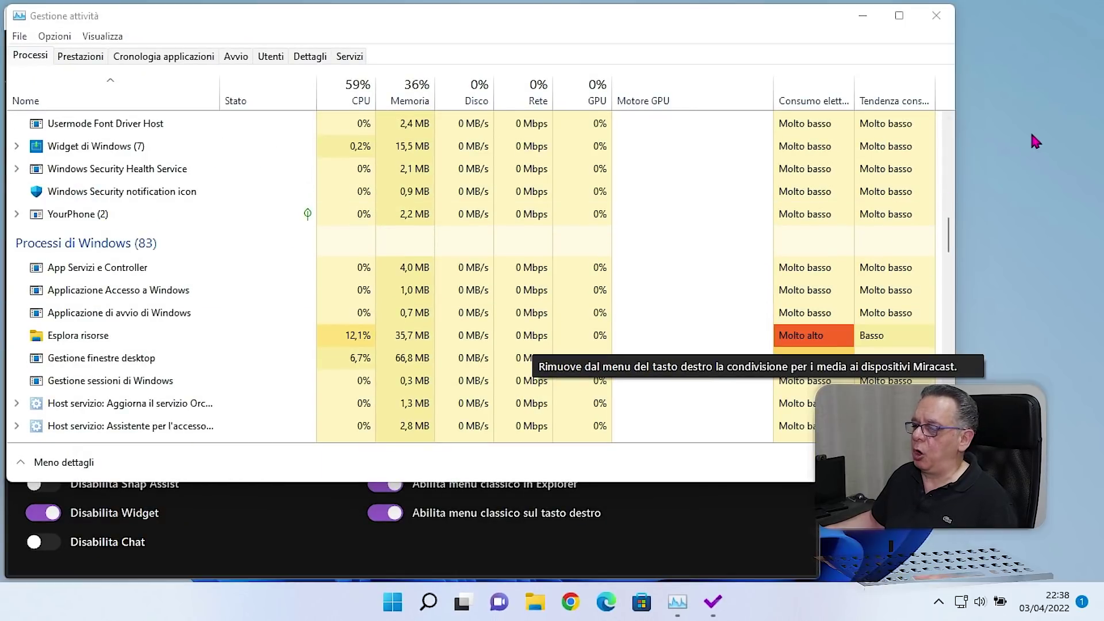
left_click(860, 15)
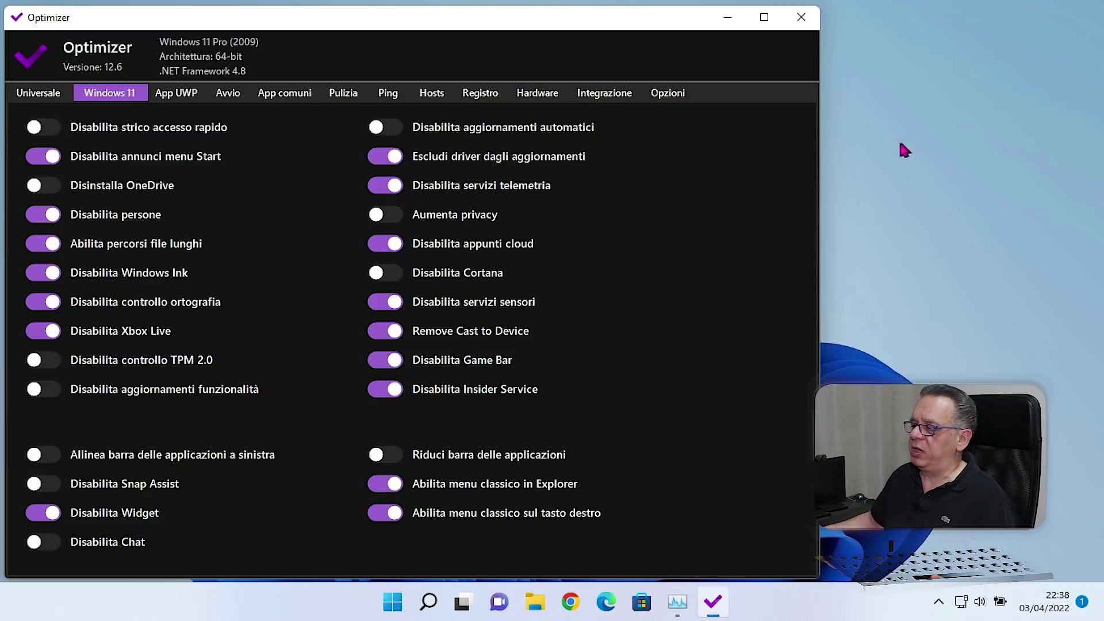
- Examine the classic File Explorer ribbon and the classic desktop context menu, closing each one
left_click(535, 608)
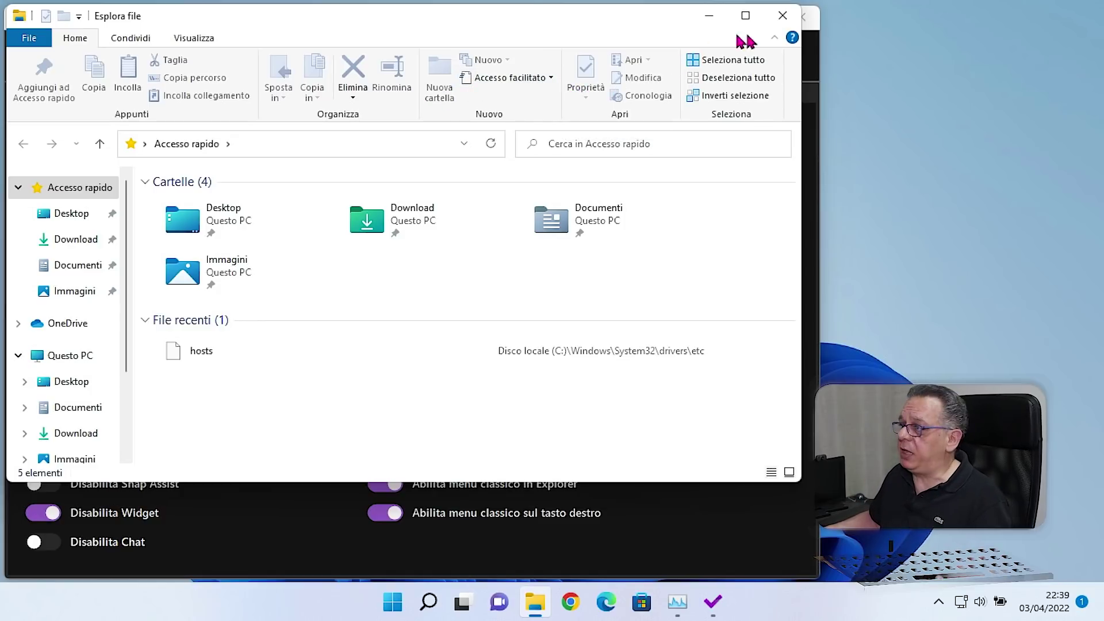
left_click(781, 16)
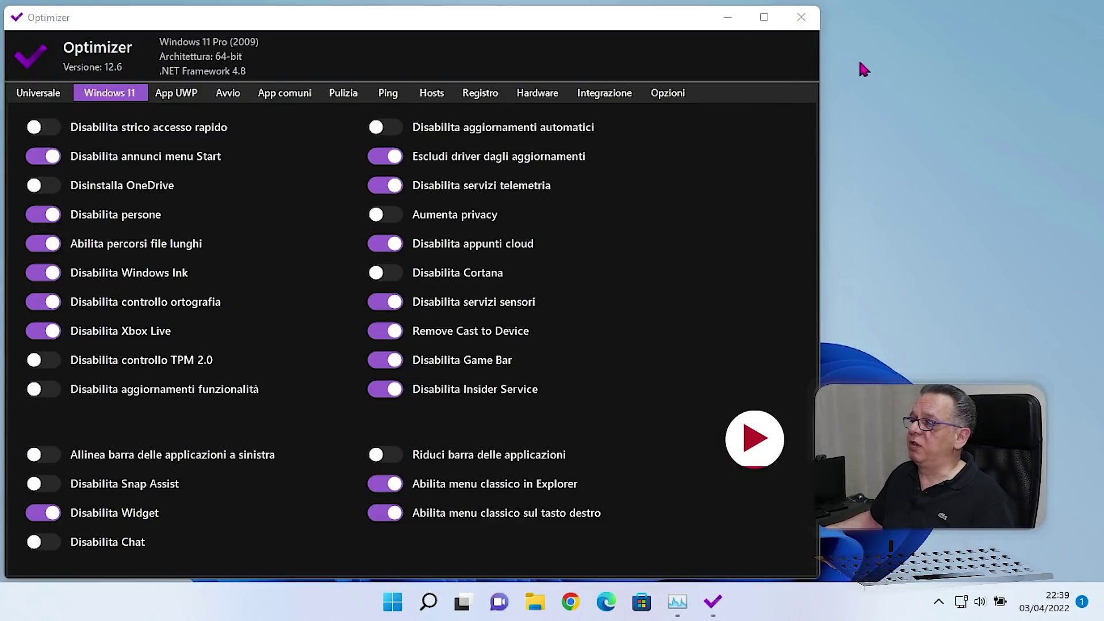
right_click(880, 100)
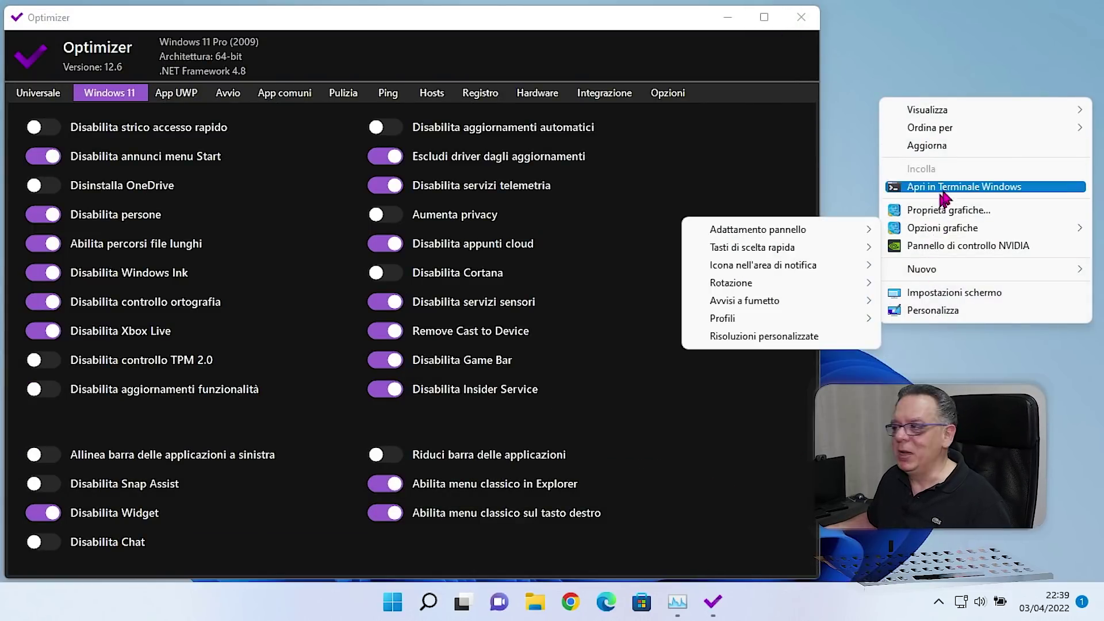
left_click(907, 52)
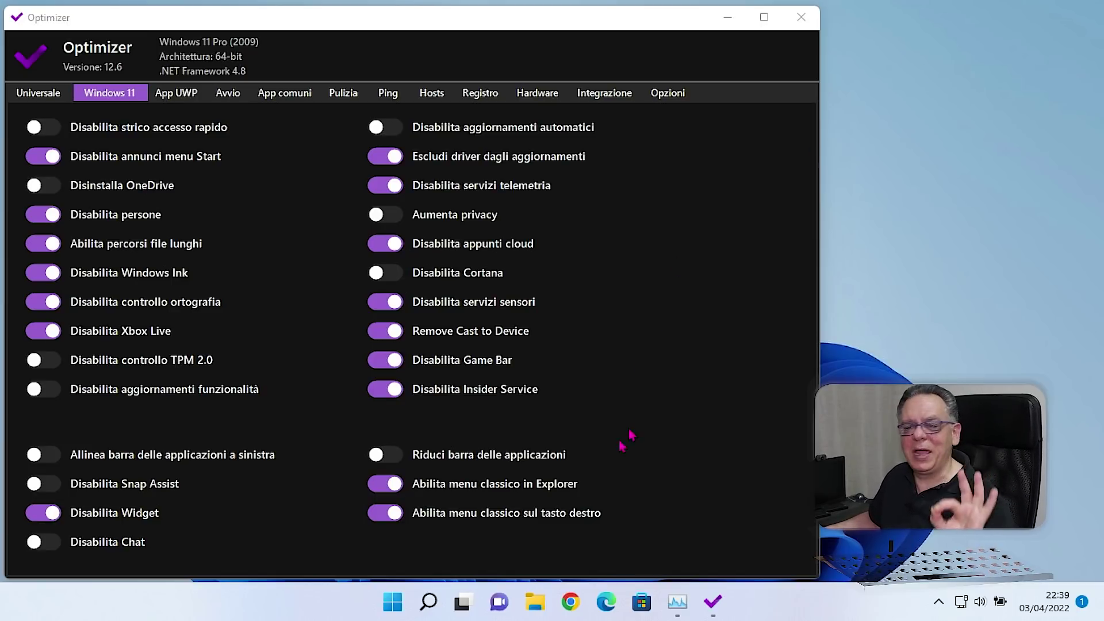
- Switch both classic menu options back off and restart Esplora risorse from Gestione attività, closing Gestione attività
left_click(389, 485)
left_click(384, 514)
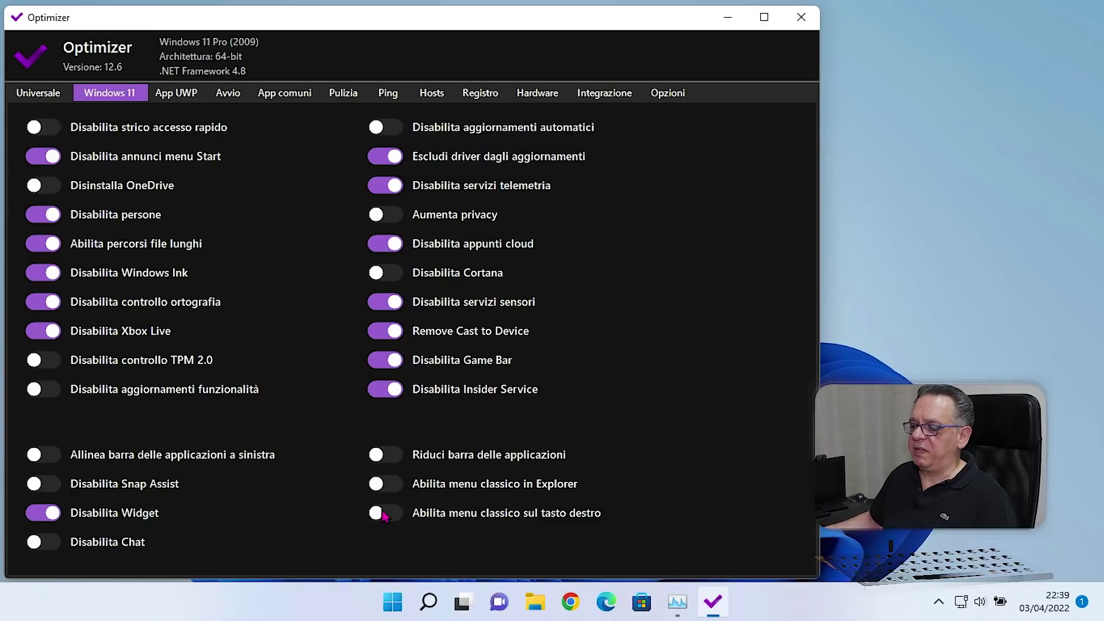
left_click(680, 606)
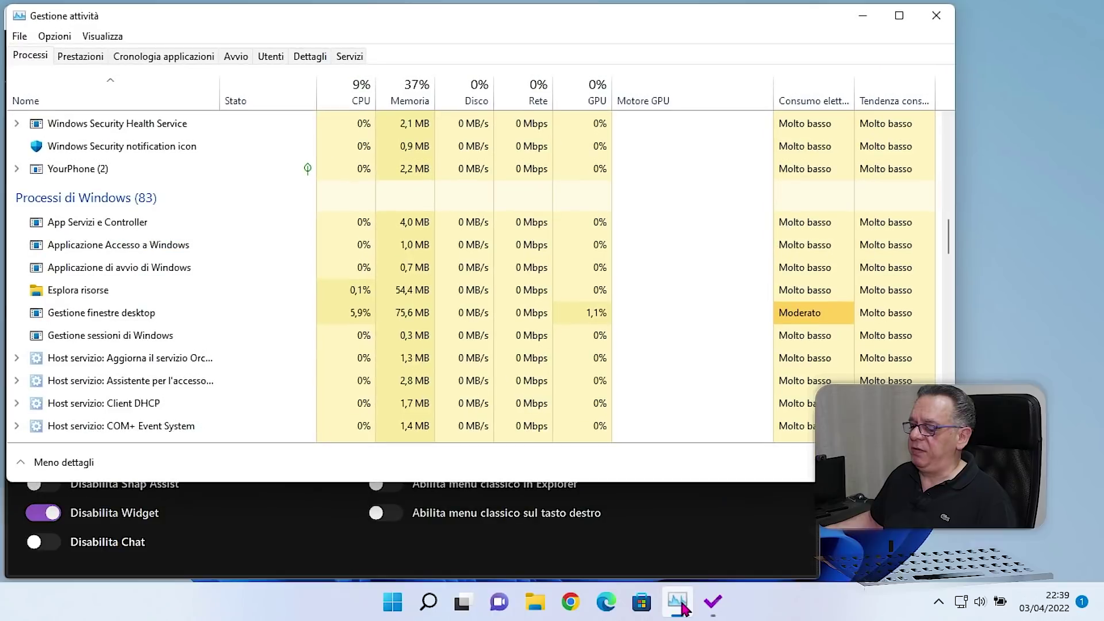
right_click(83, 295)
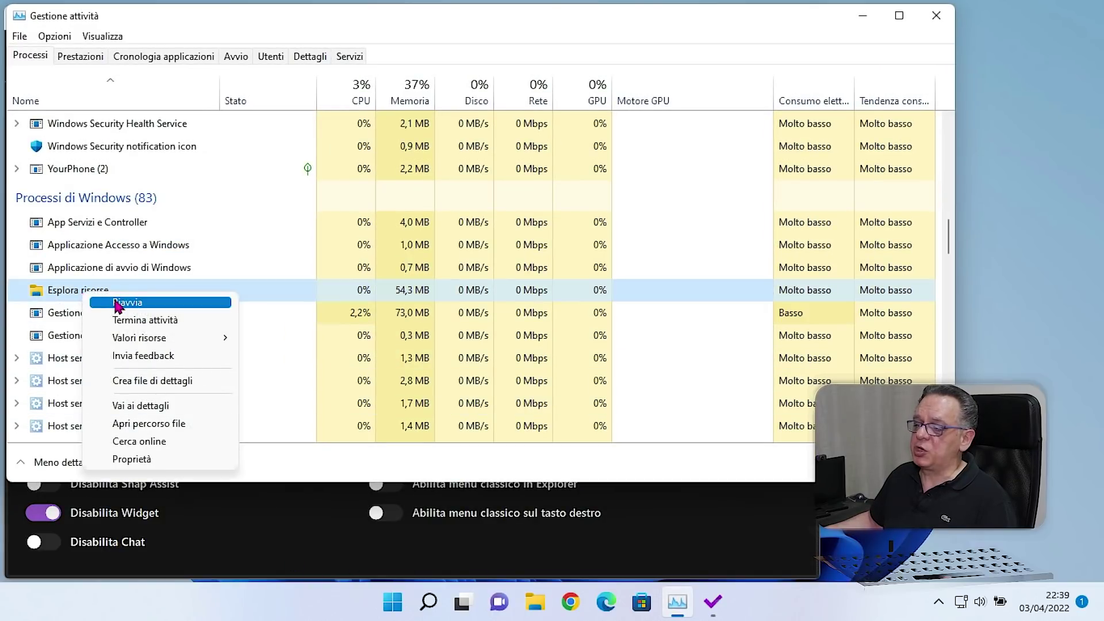
left_click(128, 303)
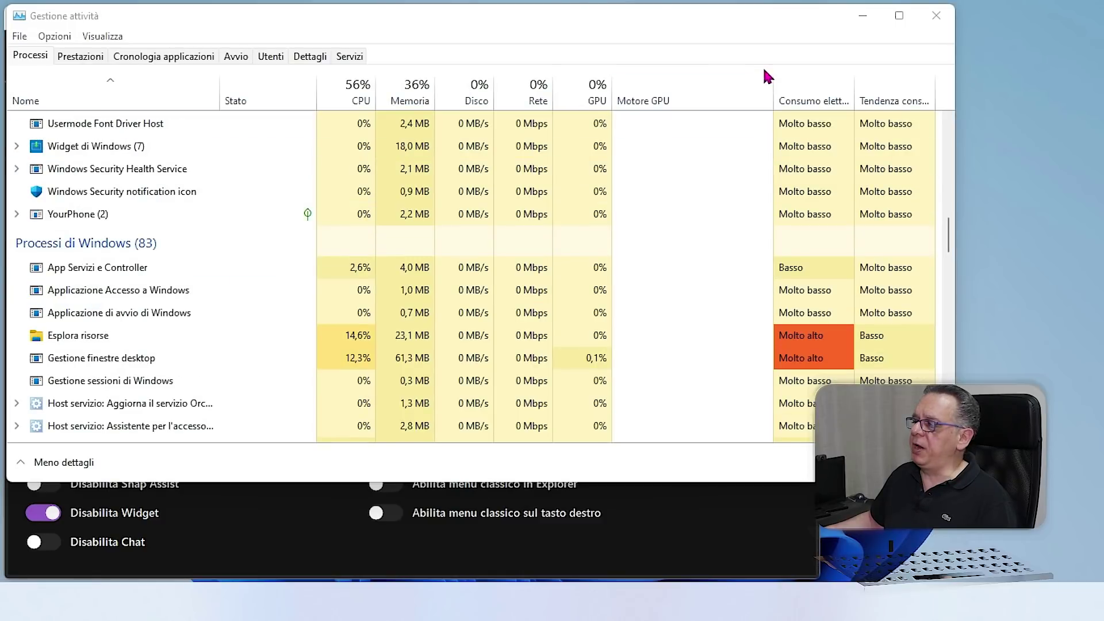
left_click(936, 17)
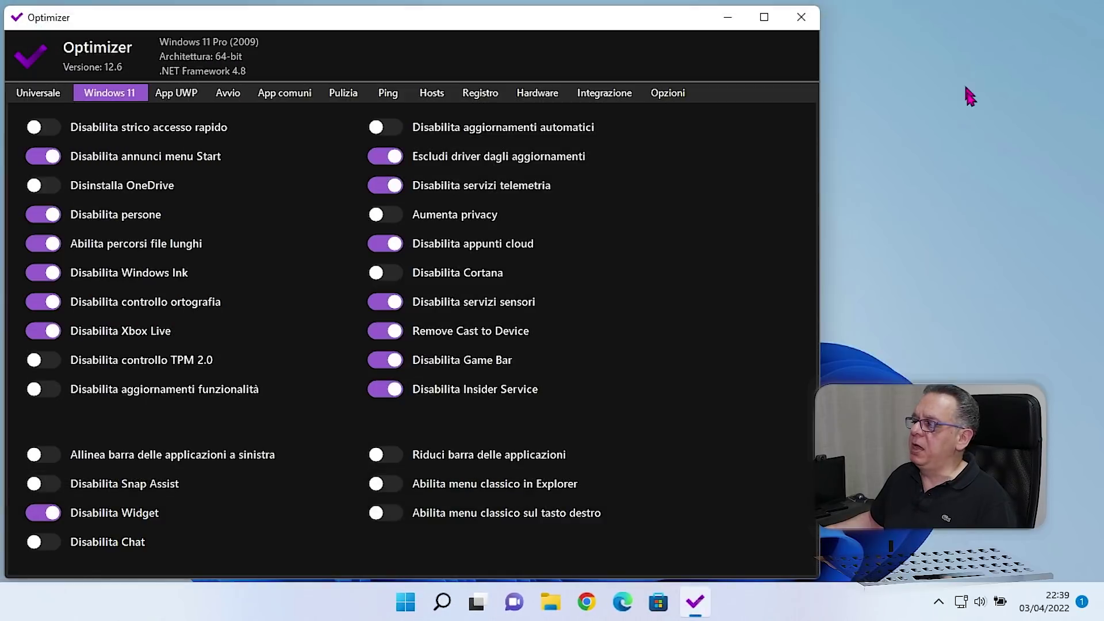
- Check the style of the desktop context menu after the Esplora risorse restart and dismiss it
right_click(934, 101)
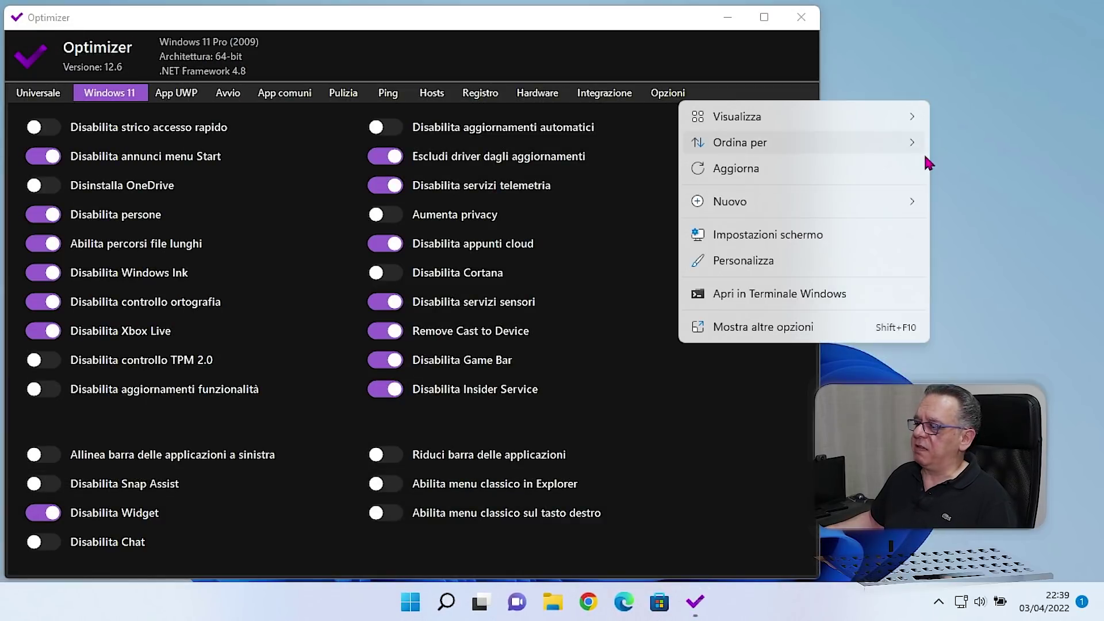
left_click(985, 161)
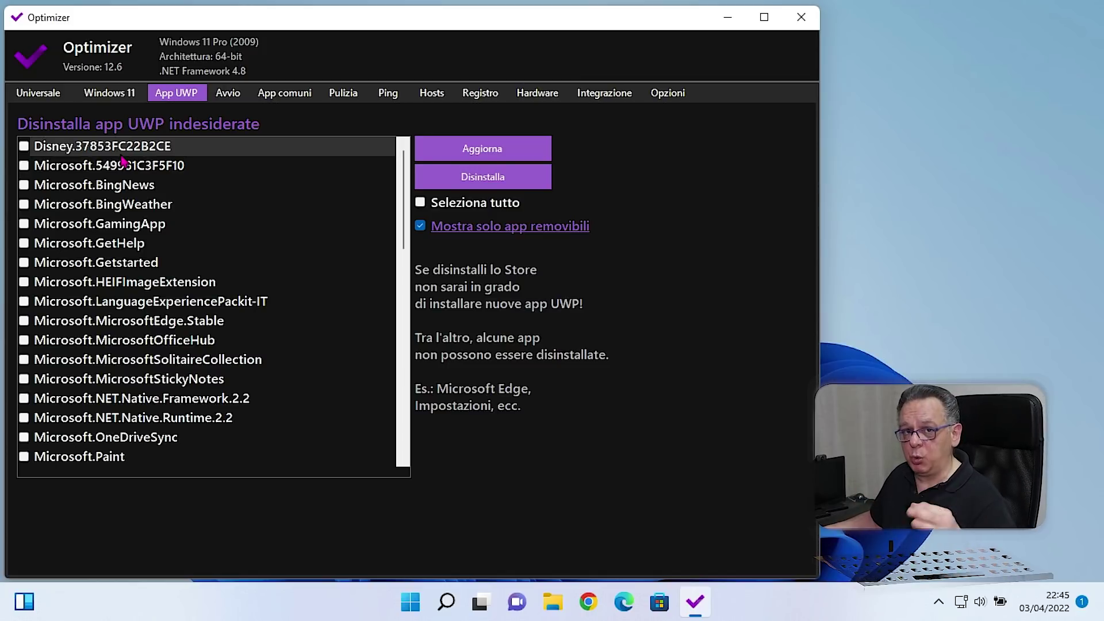
- Mark the app Disney.37853FC22B2CE in the list of removable UWP apps and review the remaining entries
left_click(23, 147)
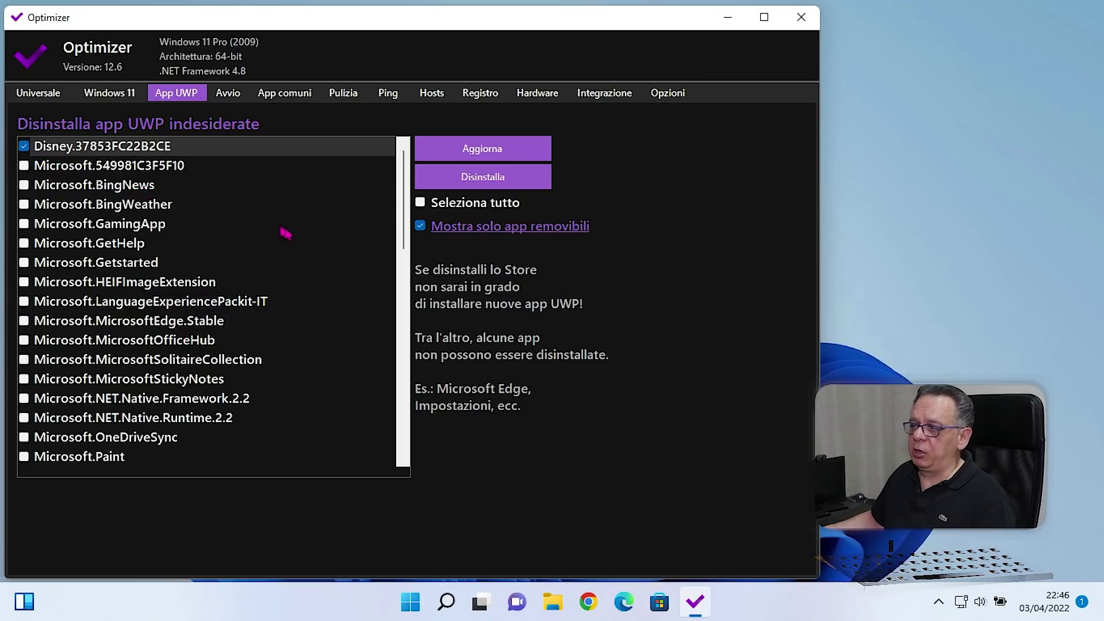
left_click_drag(402, 200, 419, 410)
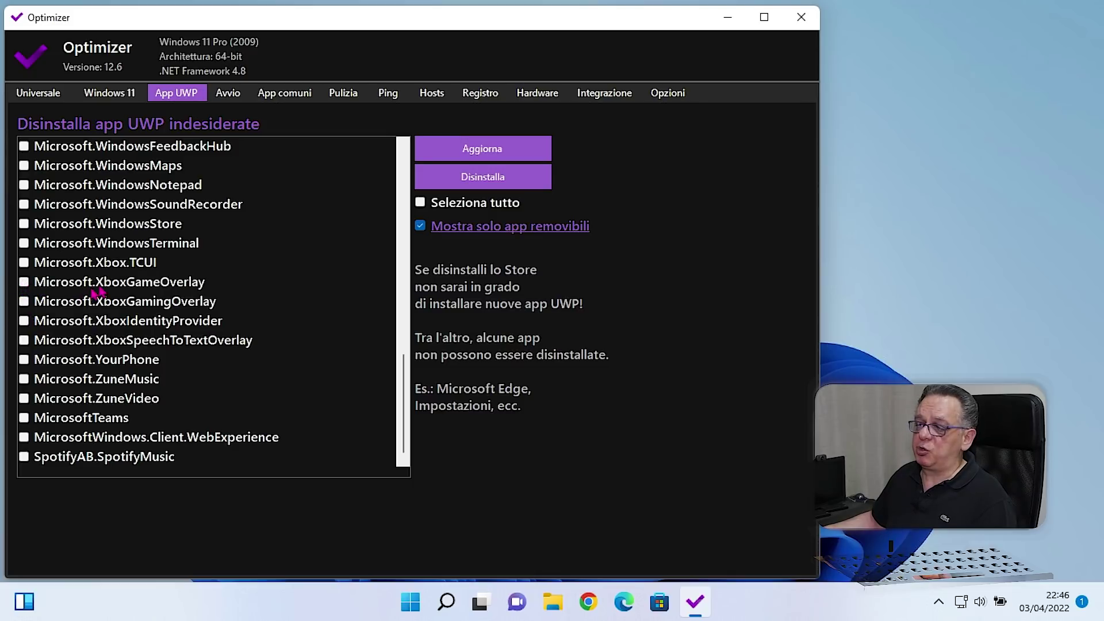
- Mark the UWP apps Xbox.TCUI, XboxGameOverlay, XboxGamingOverlay, XboxIdentityProvider, XboxSpeechToTextOverlay and YourPhone in the removable apps list
left_click(25, 263)
left_click(25, 281)
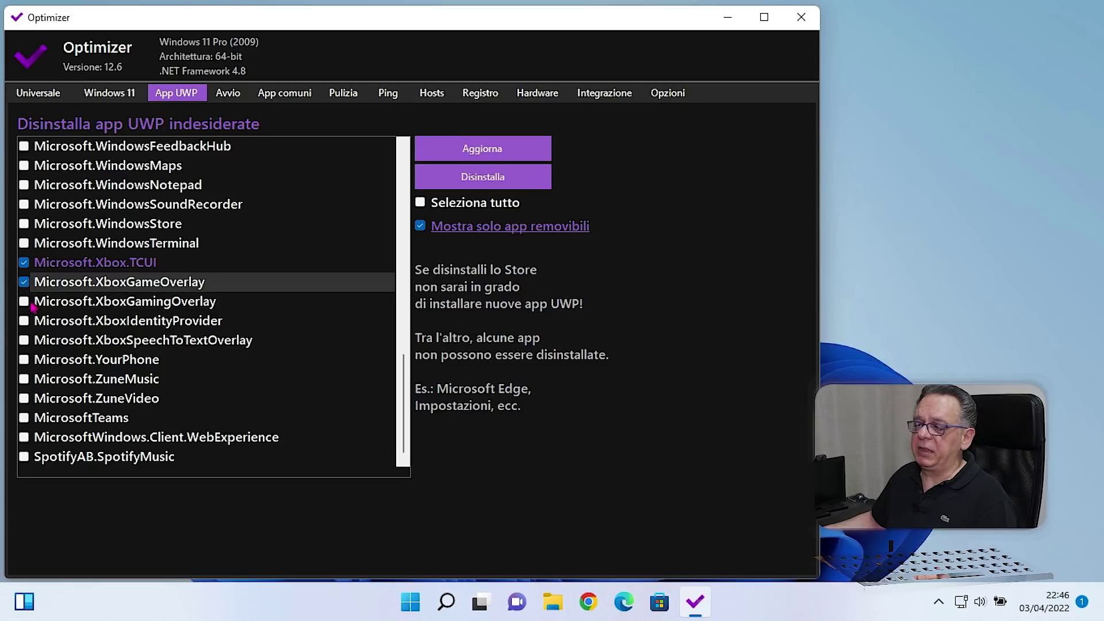
left_click(24, 303)
left_click(24, 322)
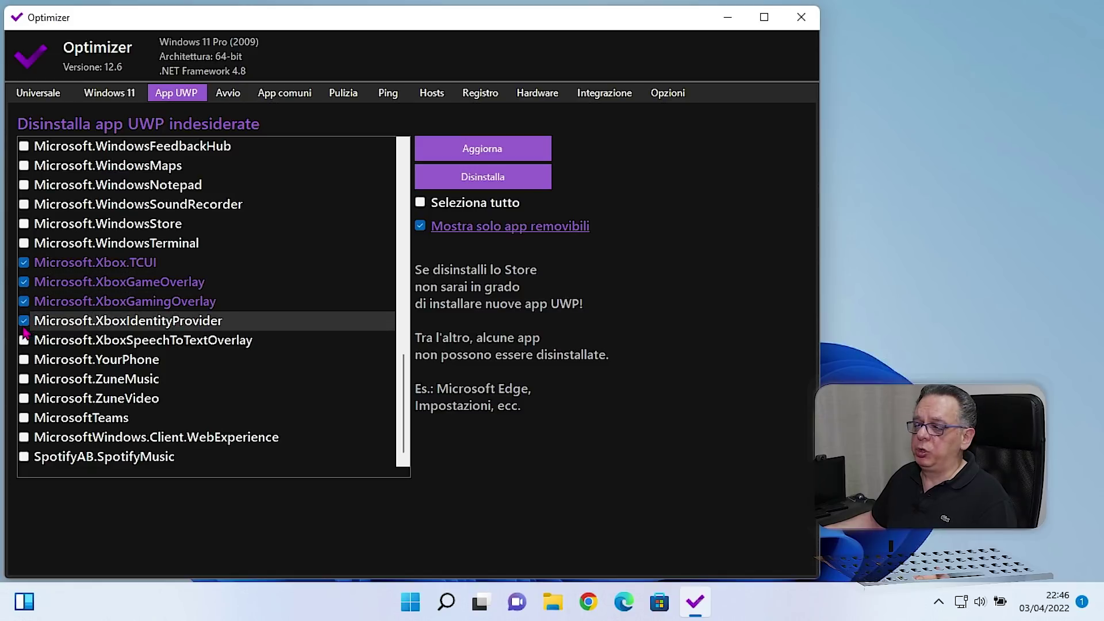
left_click(24, 341)
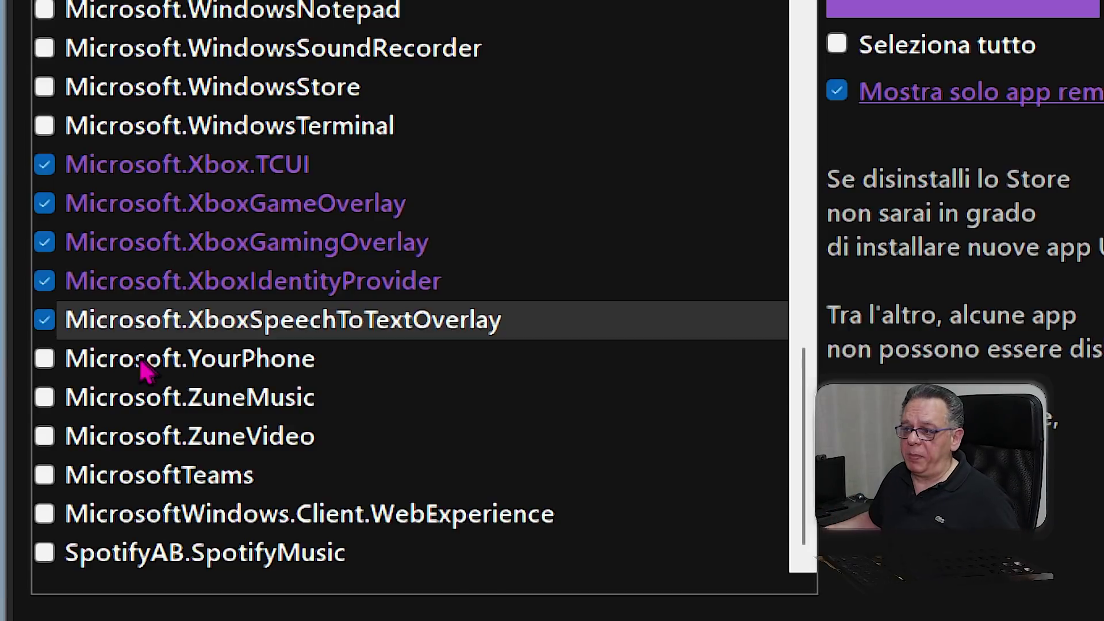
left_click(44, 356)
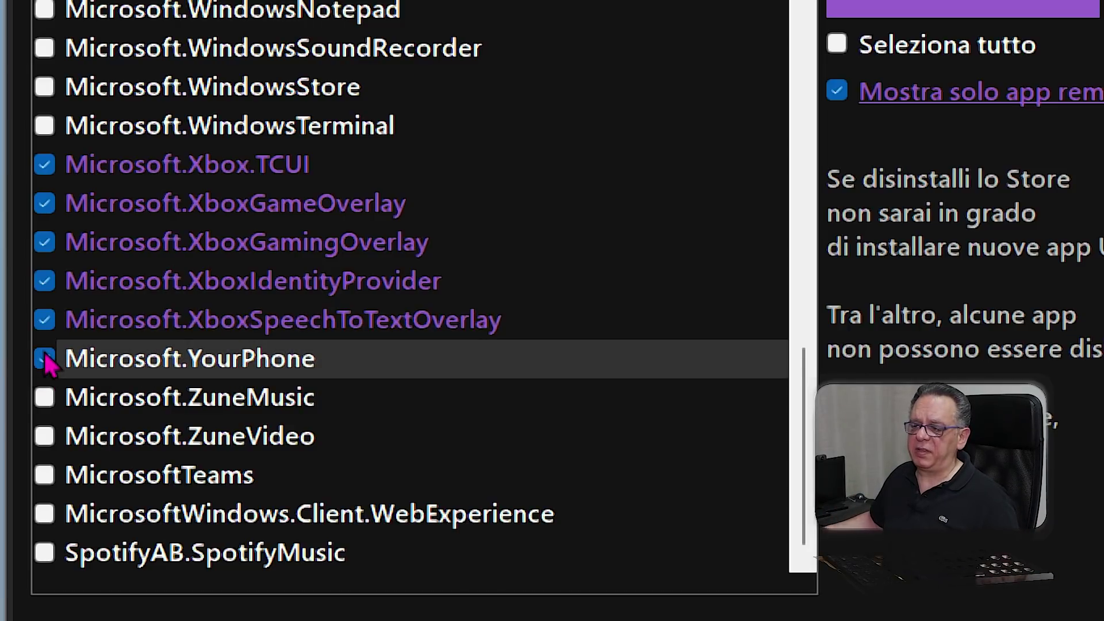
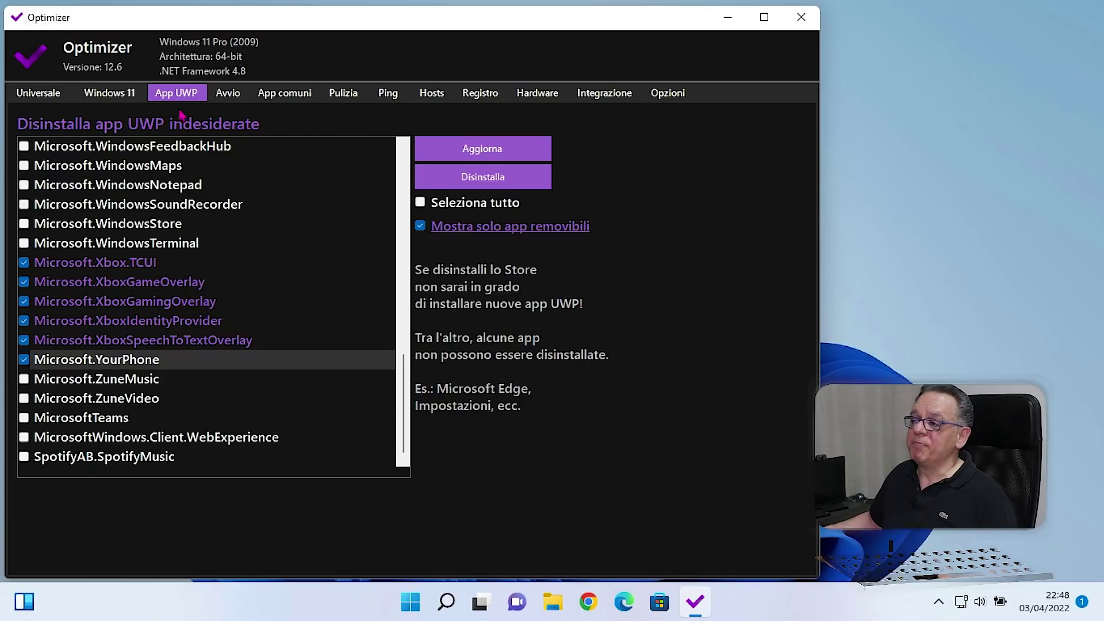
- Open the list of startup programs and switch the ETDCtrl entry's mark on and back off
left_click(228, 97)
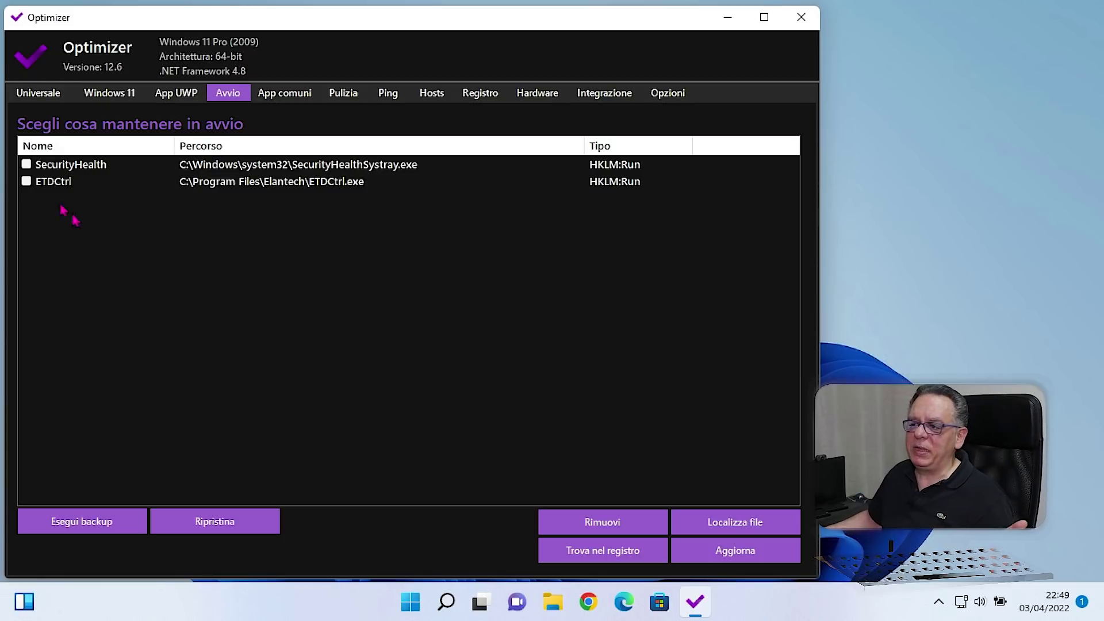
left_click(27, 182)
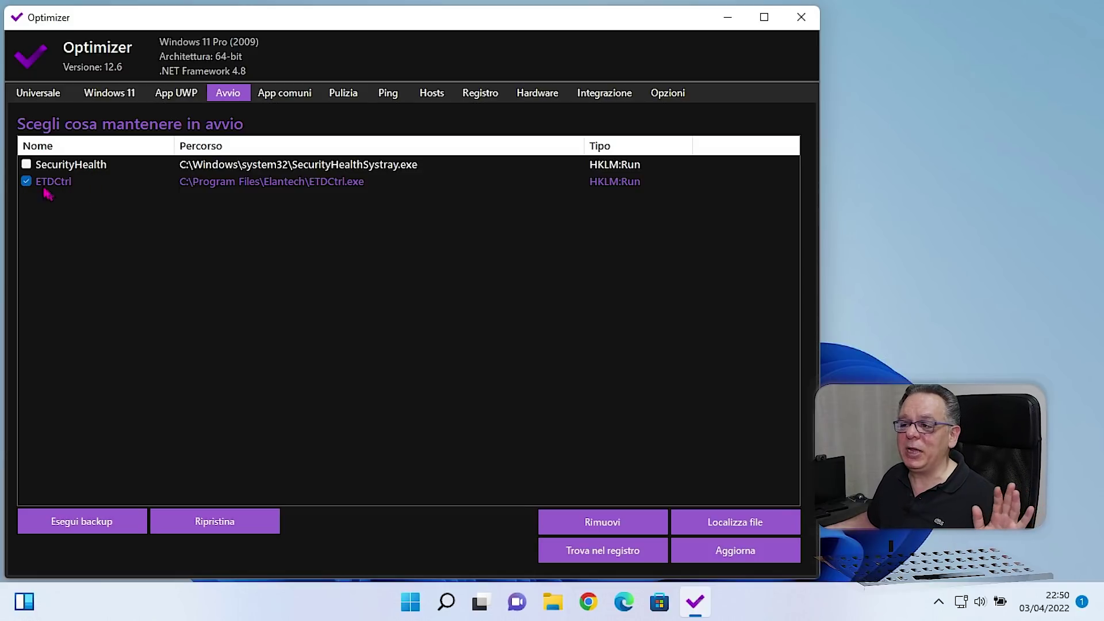
left_click(26, 182)
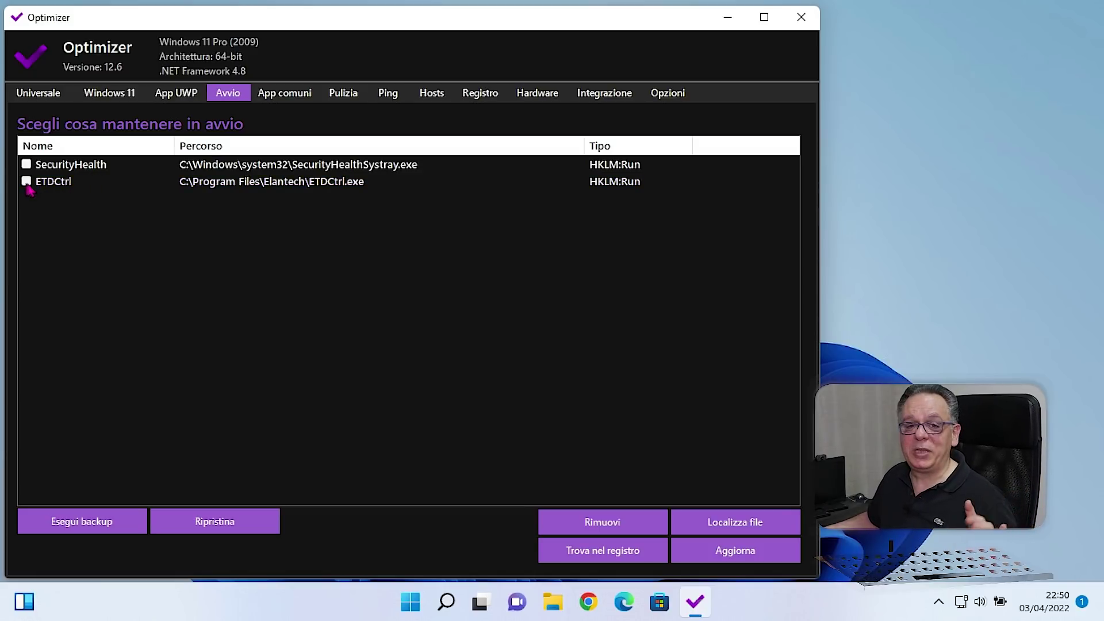
- Find the ETDCtrl startup entry in the system registry and close the registry editor
left_click(229, 185)
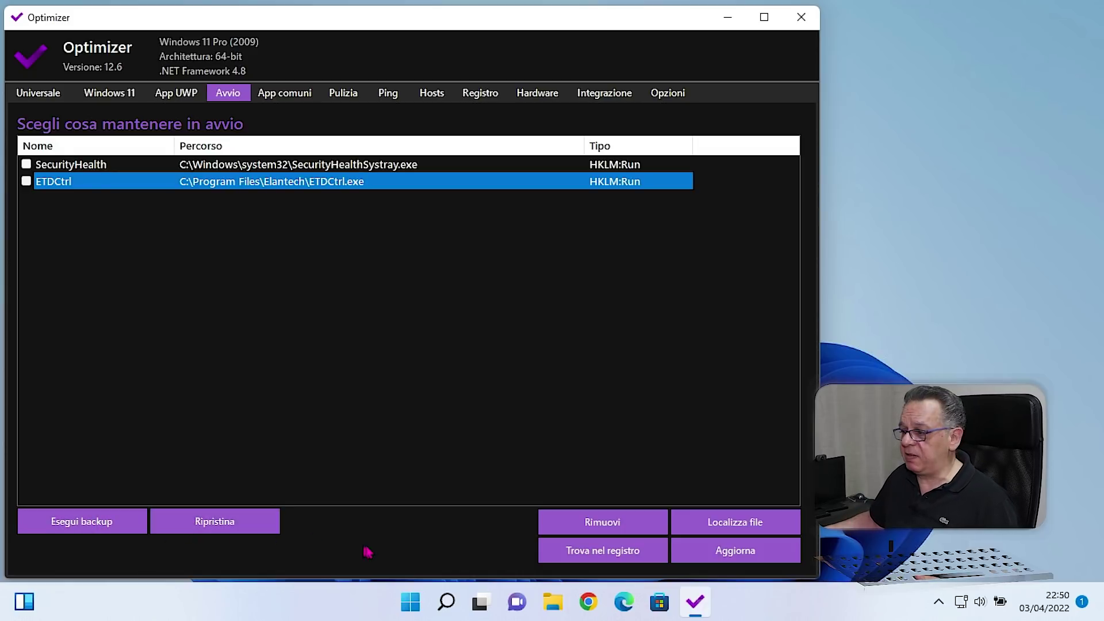
left_click(600, 552)
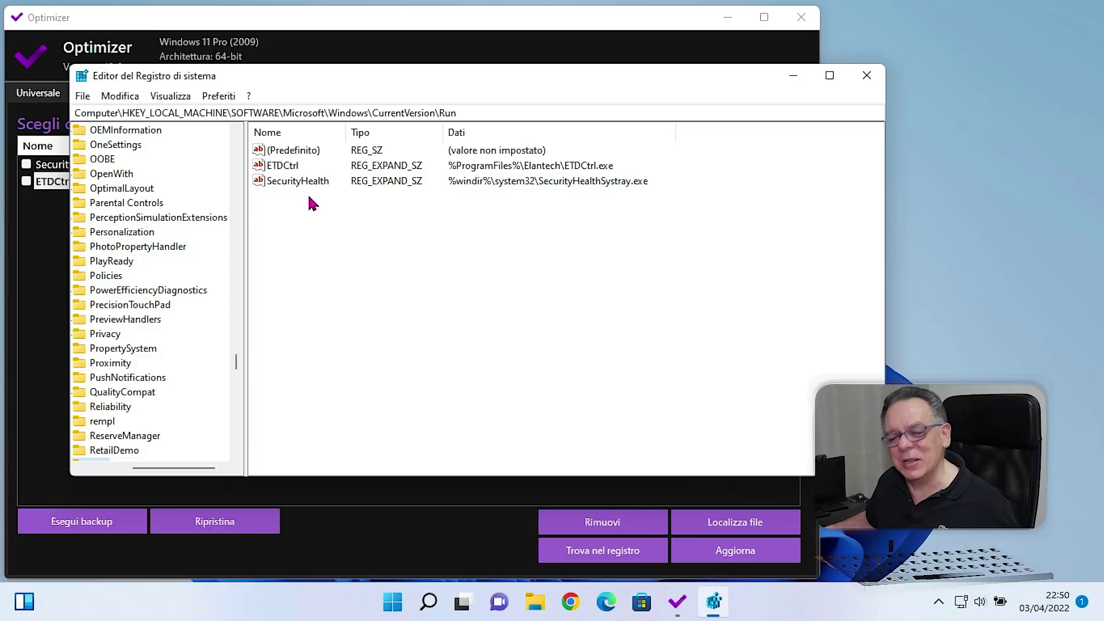
left_click(867, 75)
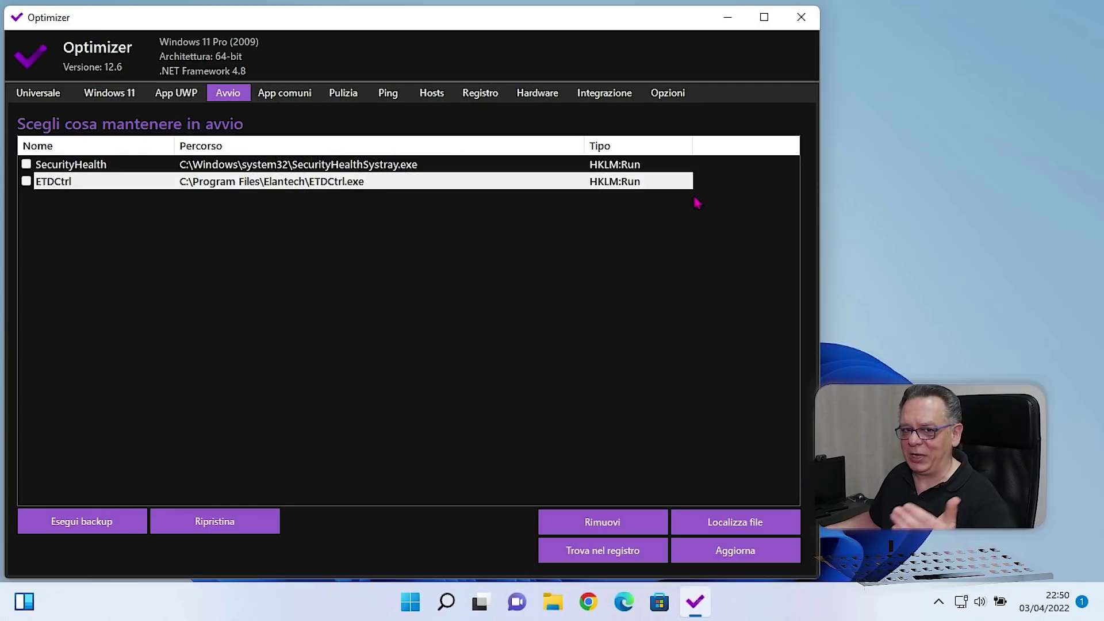
- Locate the ETDCtrl program file in its folder, close the folder window and refresh the startup list
left_click(740, 525)
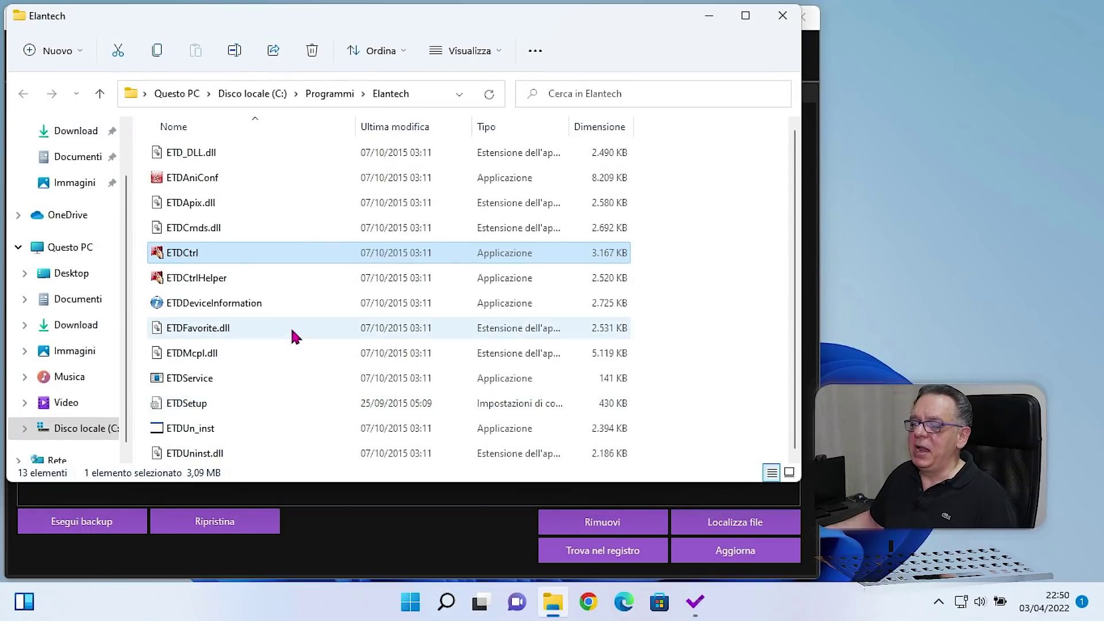
mouse_move(200, 257)
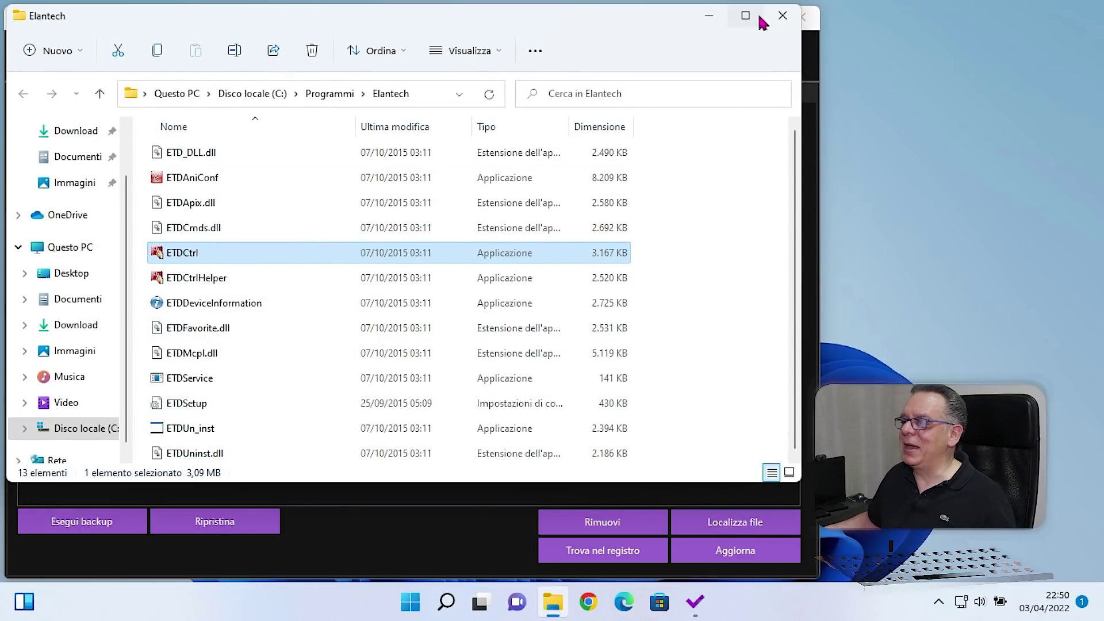
left_click(782, 23)
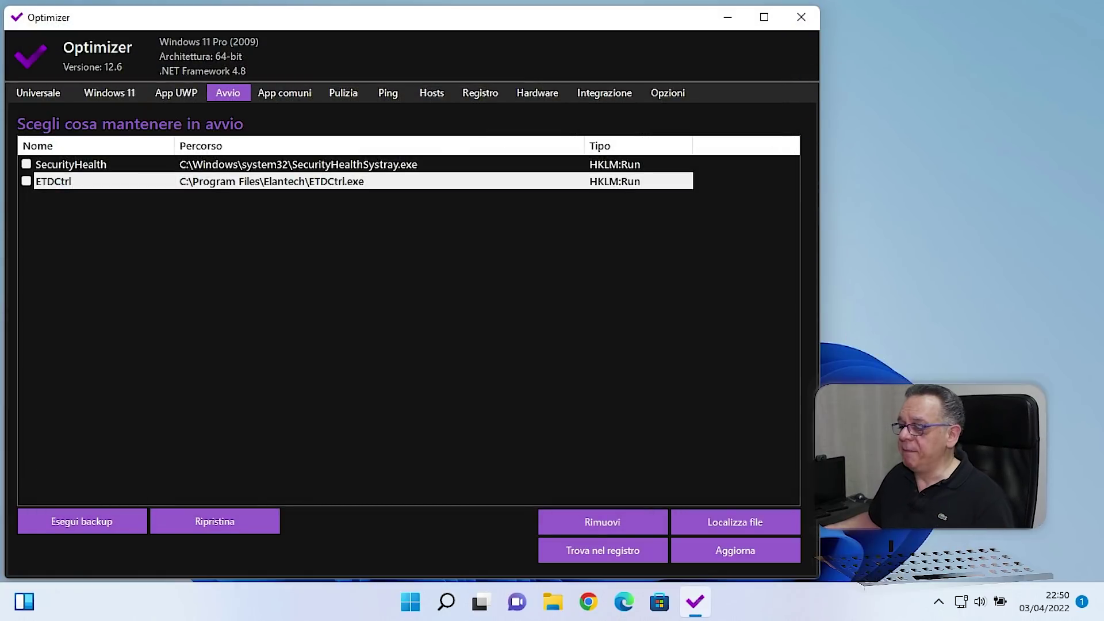
left_click(736, 550)
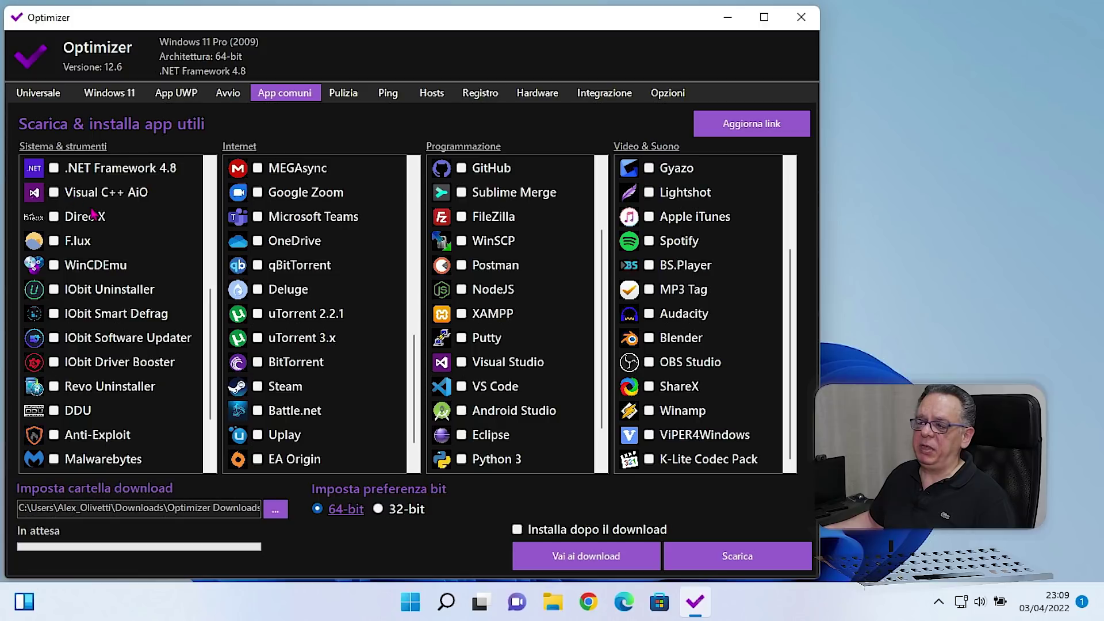
- Select 7-zip and WinRAR among the common apps and enable Installa dopo il download
scroll(68, 230, "up", 5)
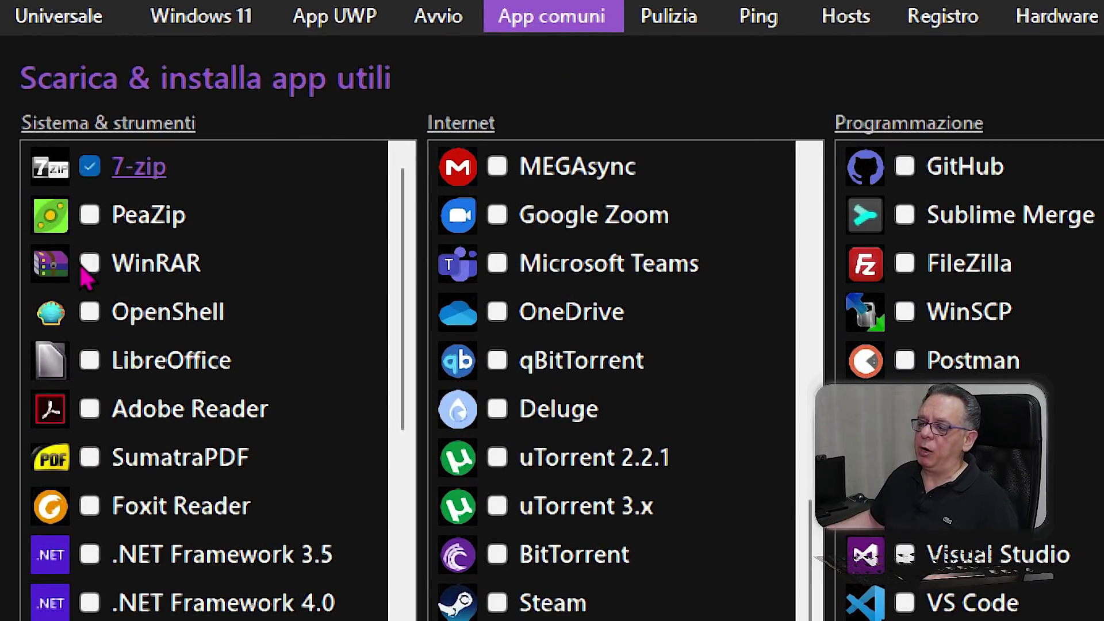
left_click(90, 268)
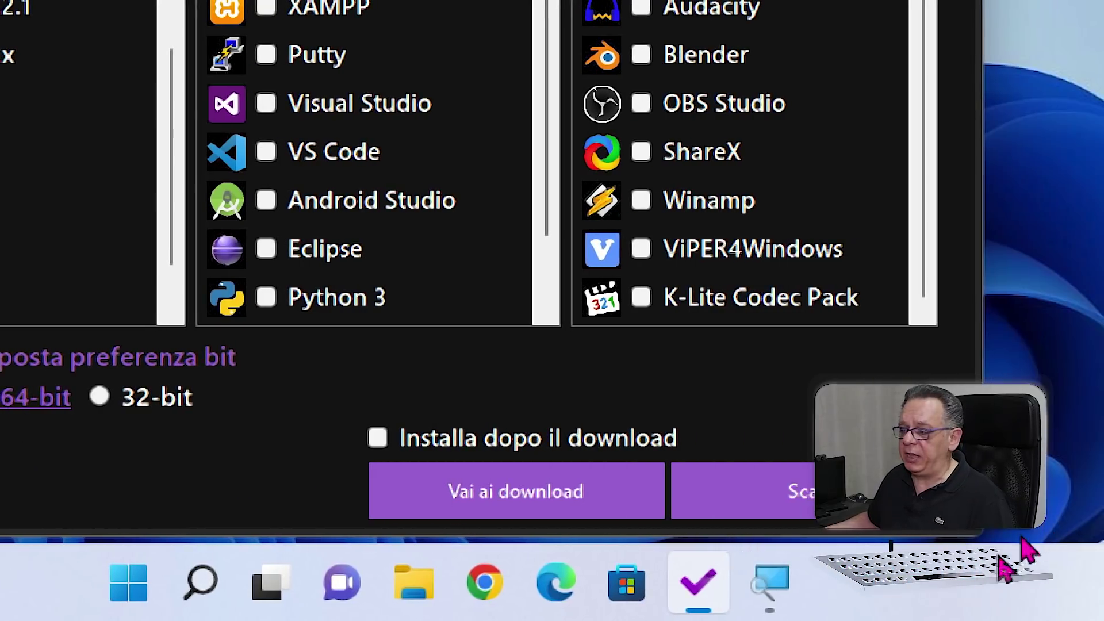
left_click(377, 438)
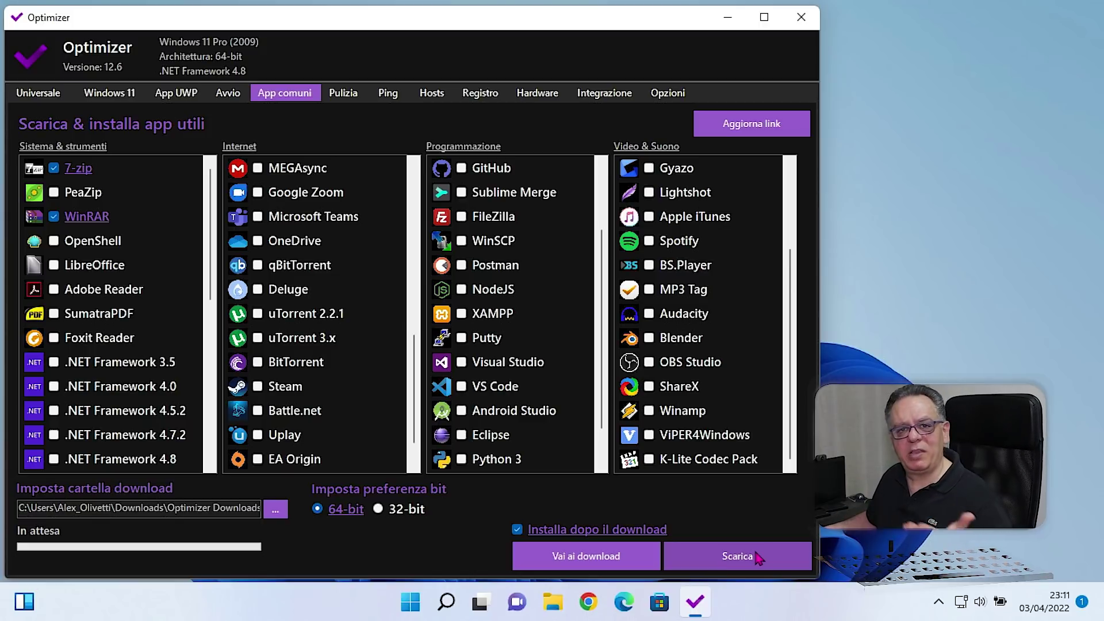
scroll(321, 242, "up", 2)
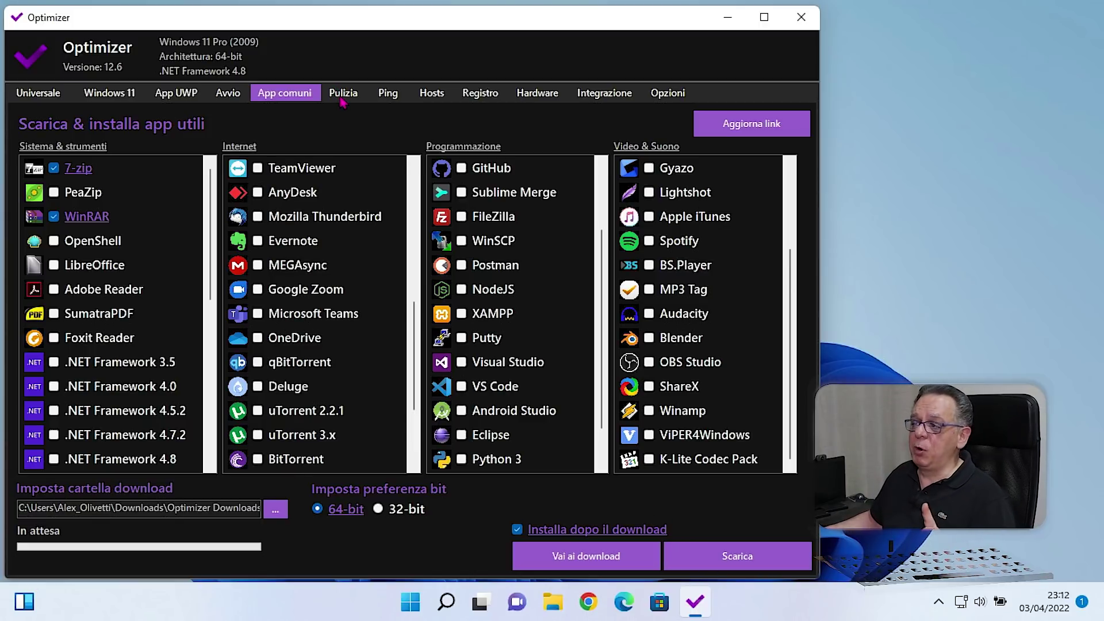
- Select all four Windows cleanup items plus Google Chrome's Cache and Cookies for cleaning
left_click(345, 93)
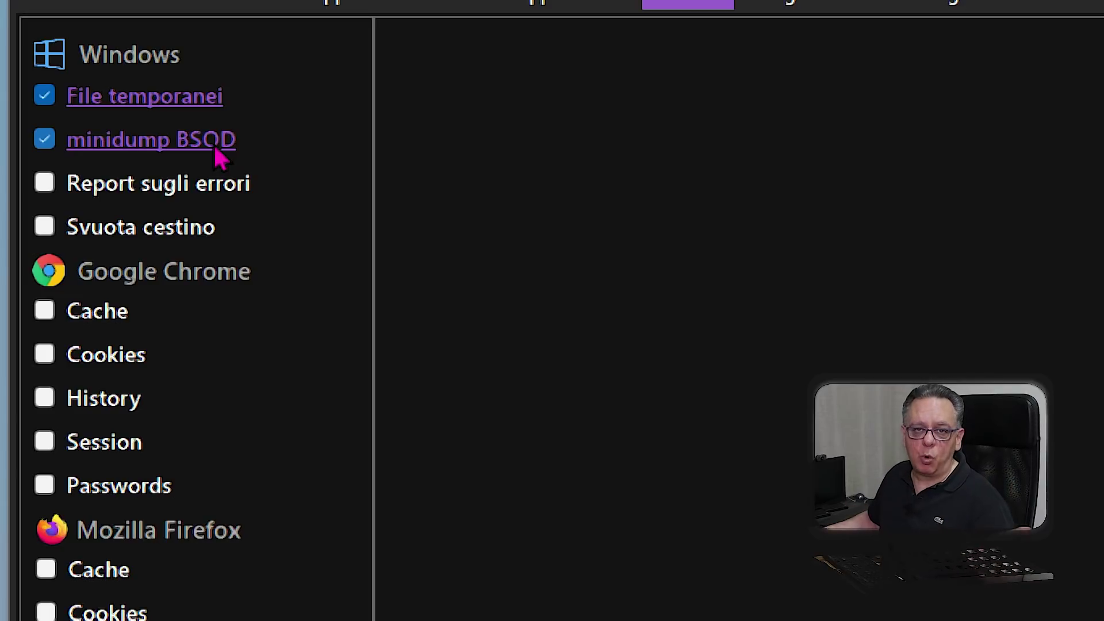
left_click(45, 184)
left_click(46, 229)
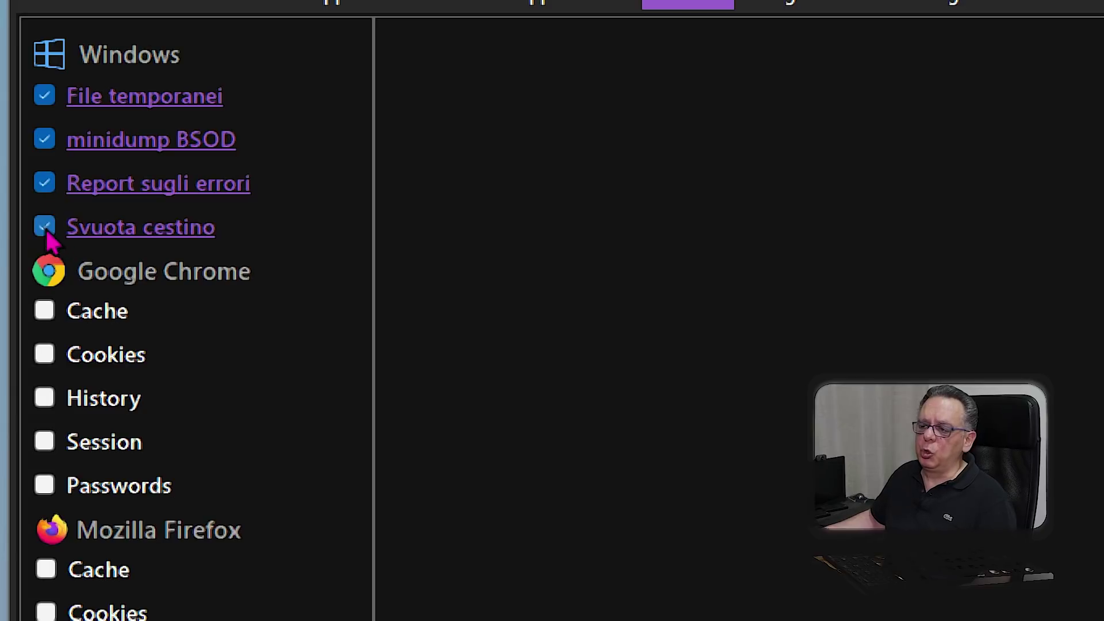
left_click(45, 312)
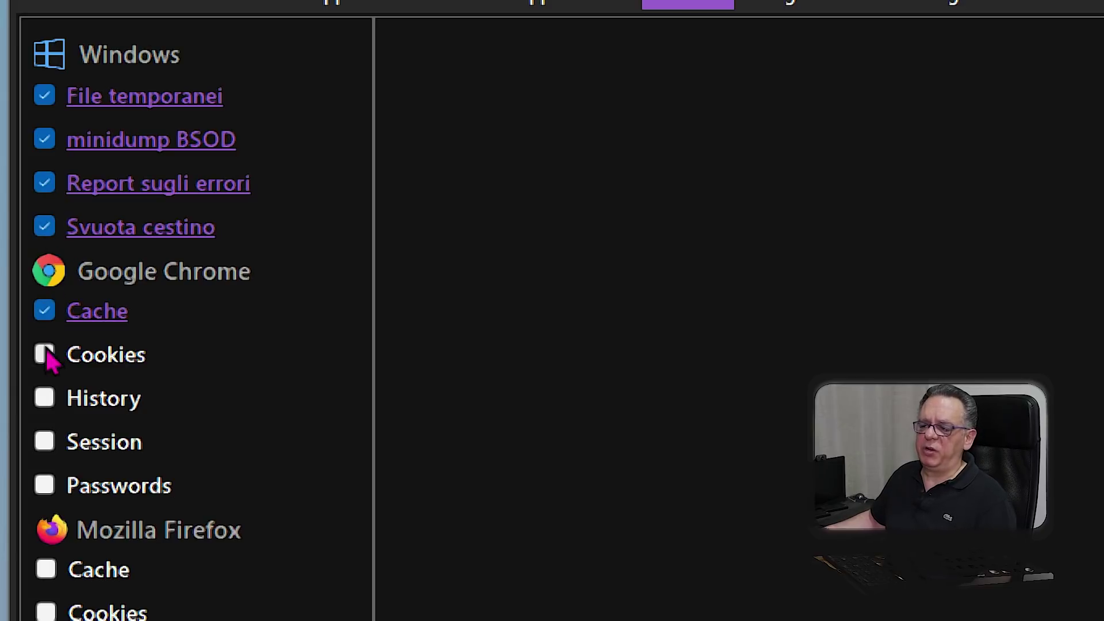
left_click(43, 357)
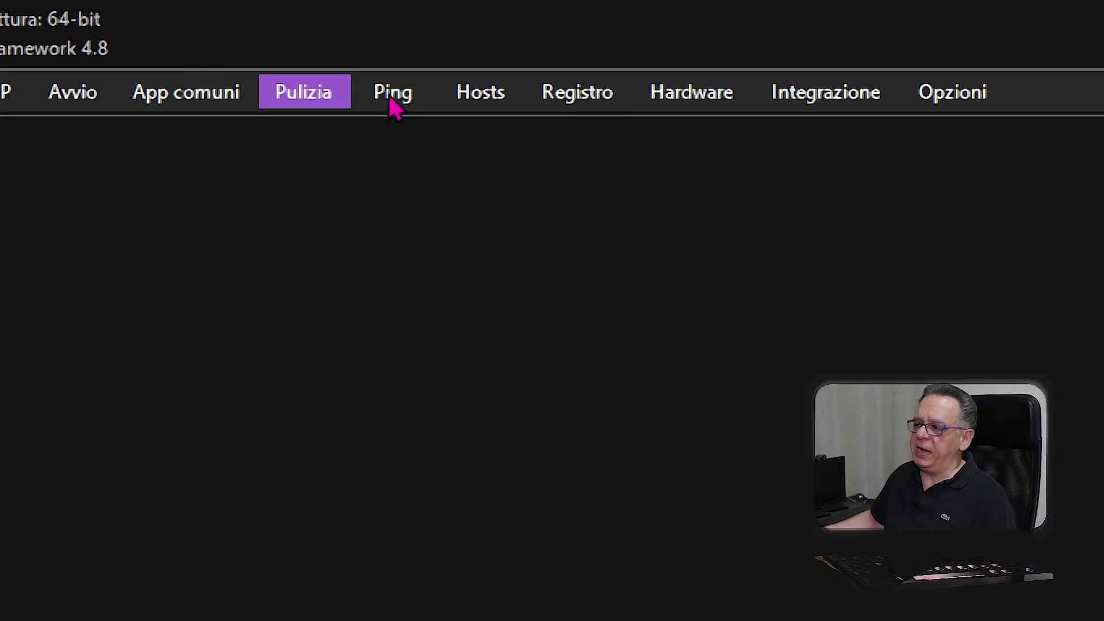
- Ping 1.1.1.1 to assess its latency, and view the Windows network connections, closing their window
left_click(390, 95)
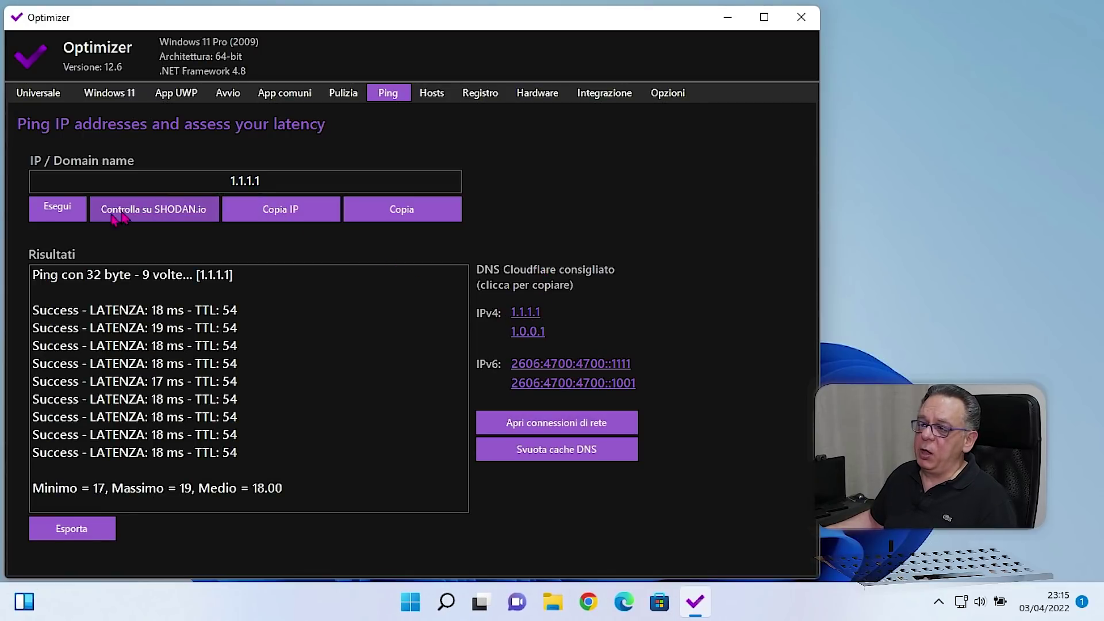
left_click(63, 218)
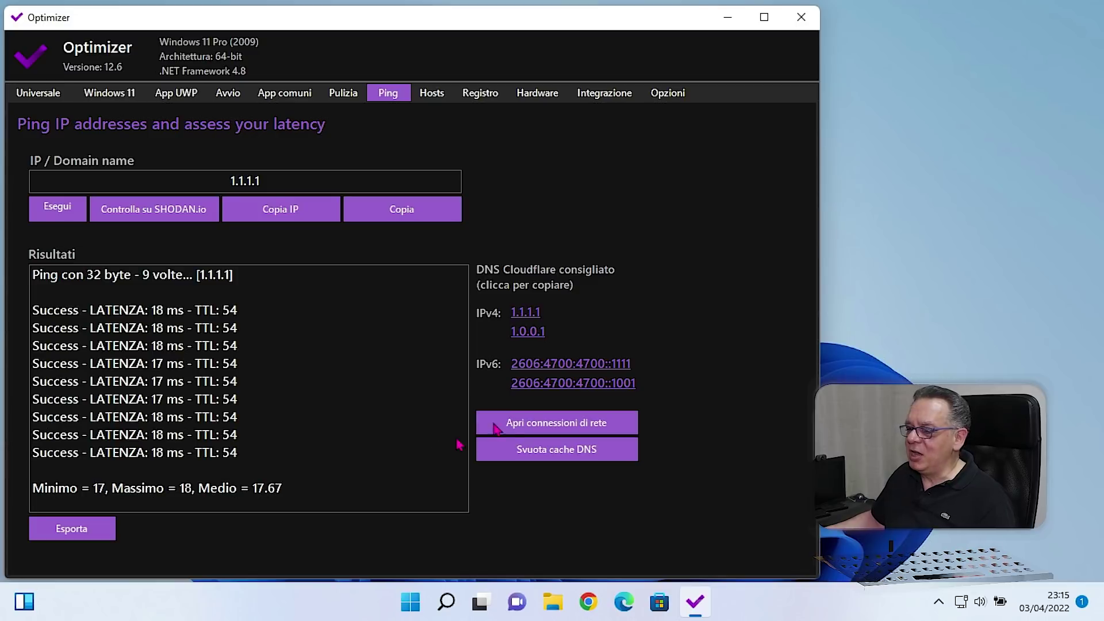
left_click(558, 426)
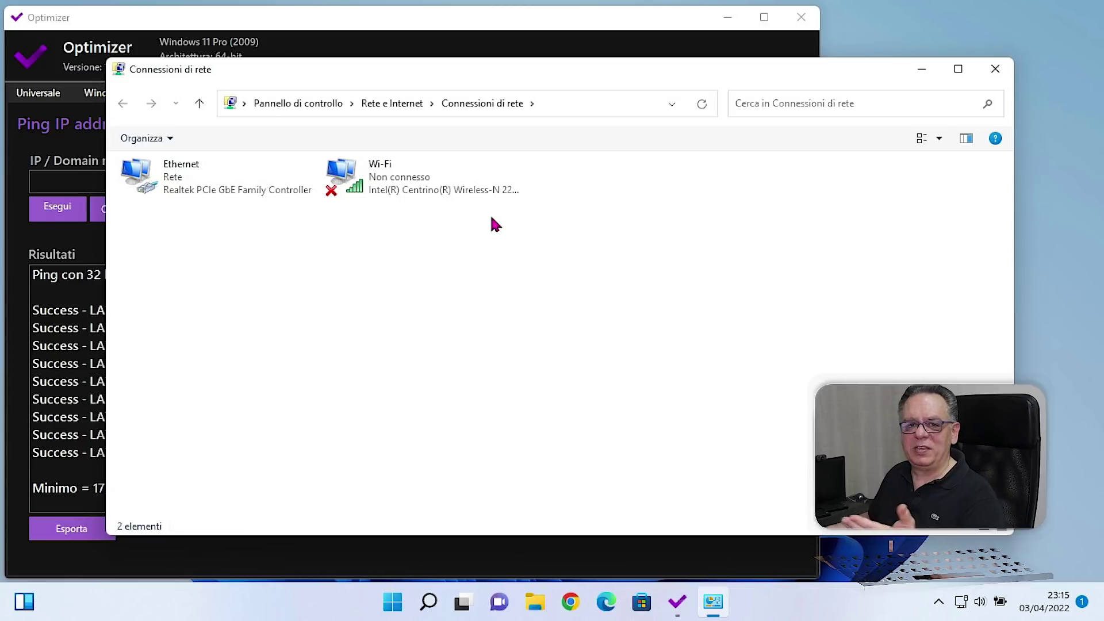
left_click(984, 67)
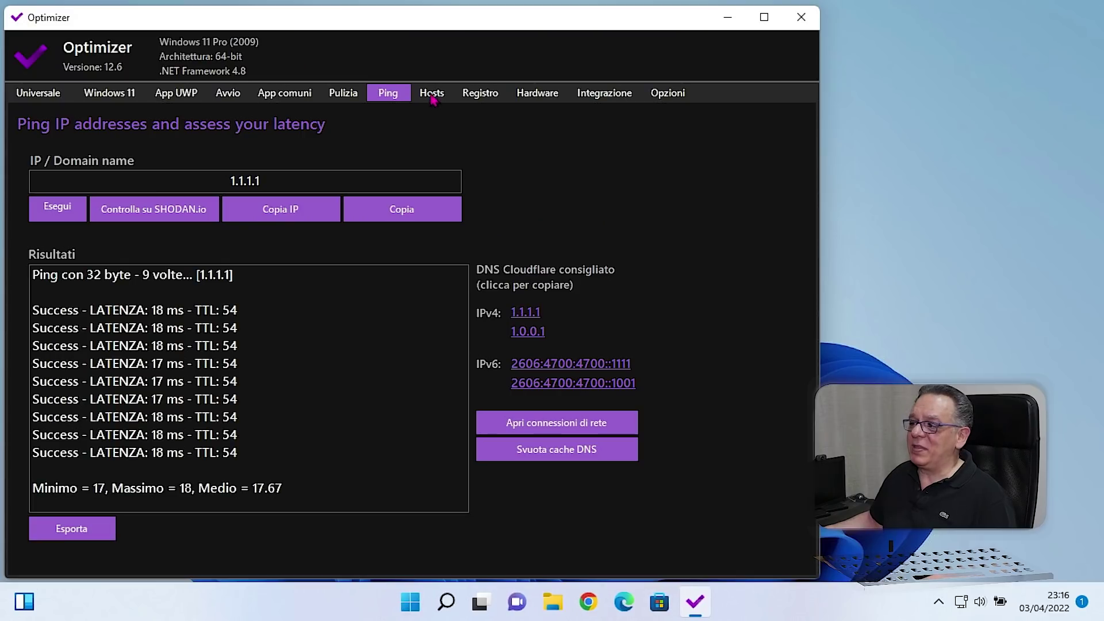
- Open the hosts file settings, try entering an IP address beginning with 192. and clear the field again
left_click(430, 102)
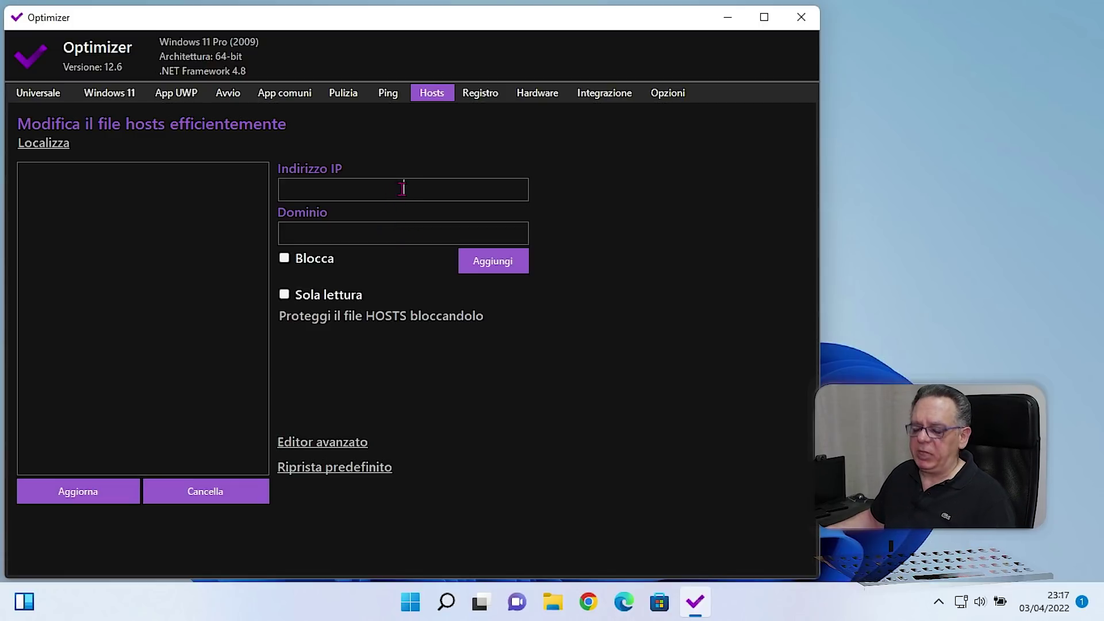
type("1")
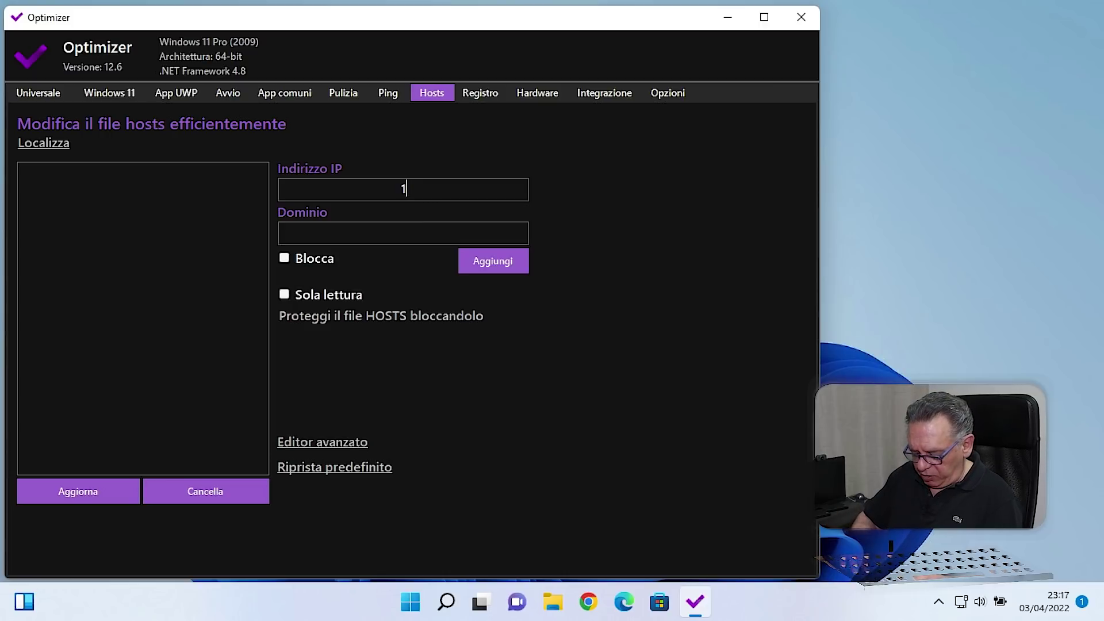
type("92.")
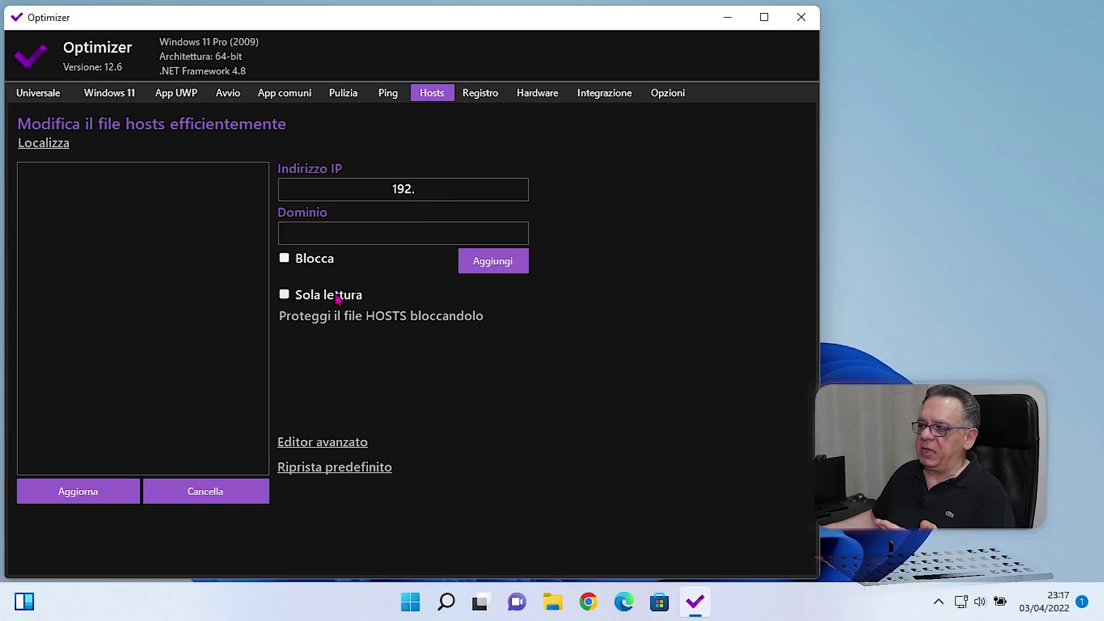
left_click(412, 234)
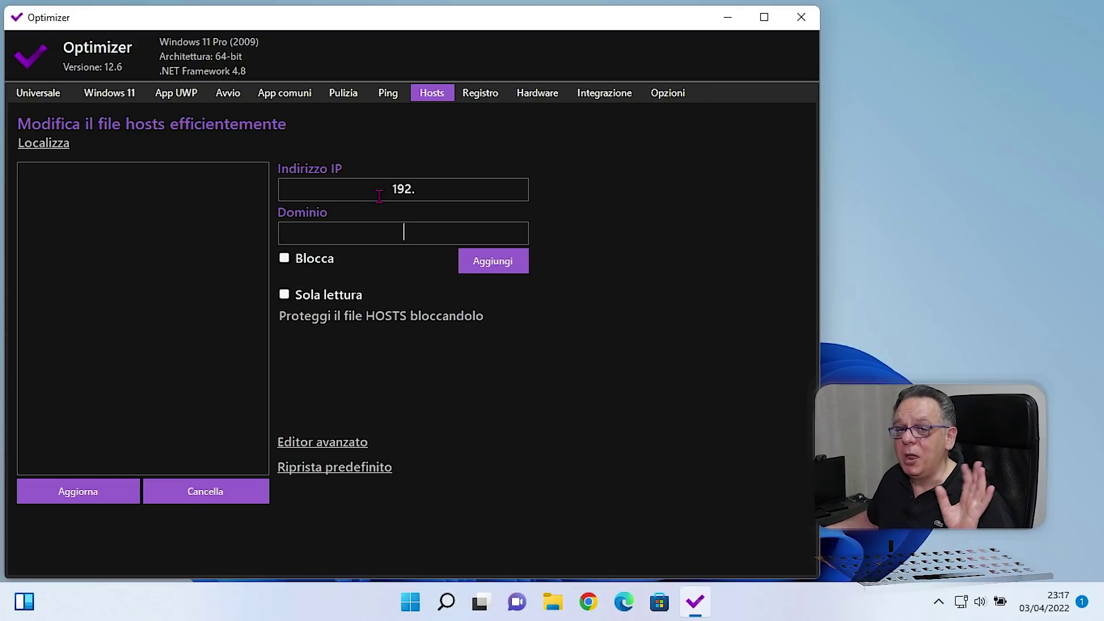
left_click_drag(425, 190, 382, 189)
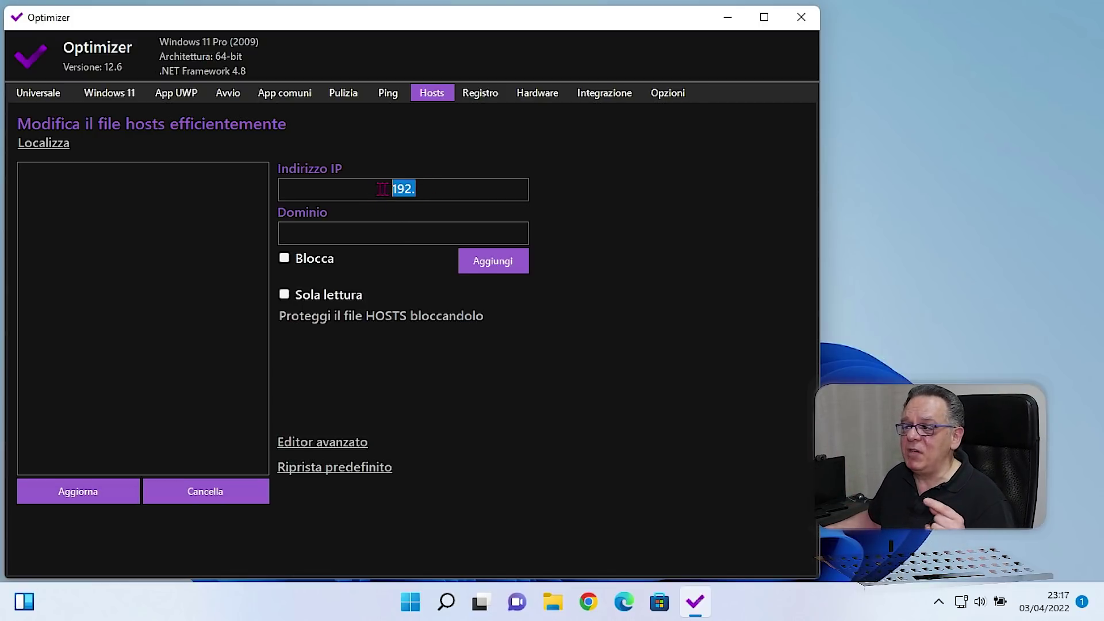
key("BackSpace")
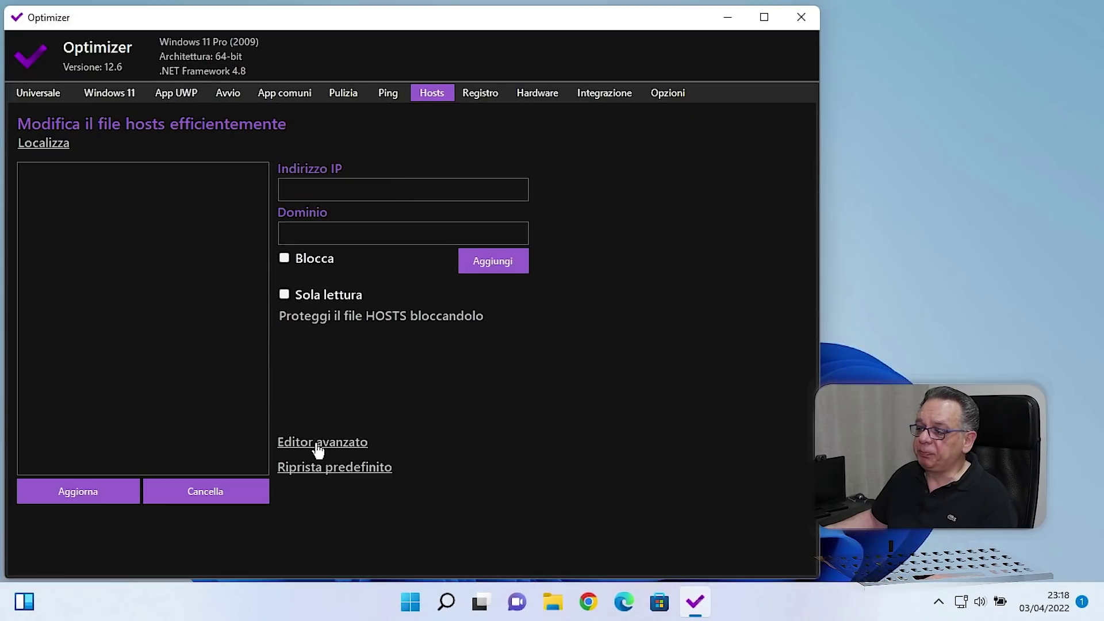
- Open the advanced hosts file editor, view the file's contents and close the editor without changes
left_click(310, 438)
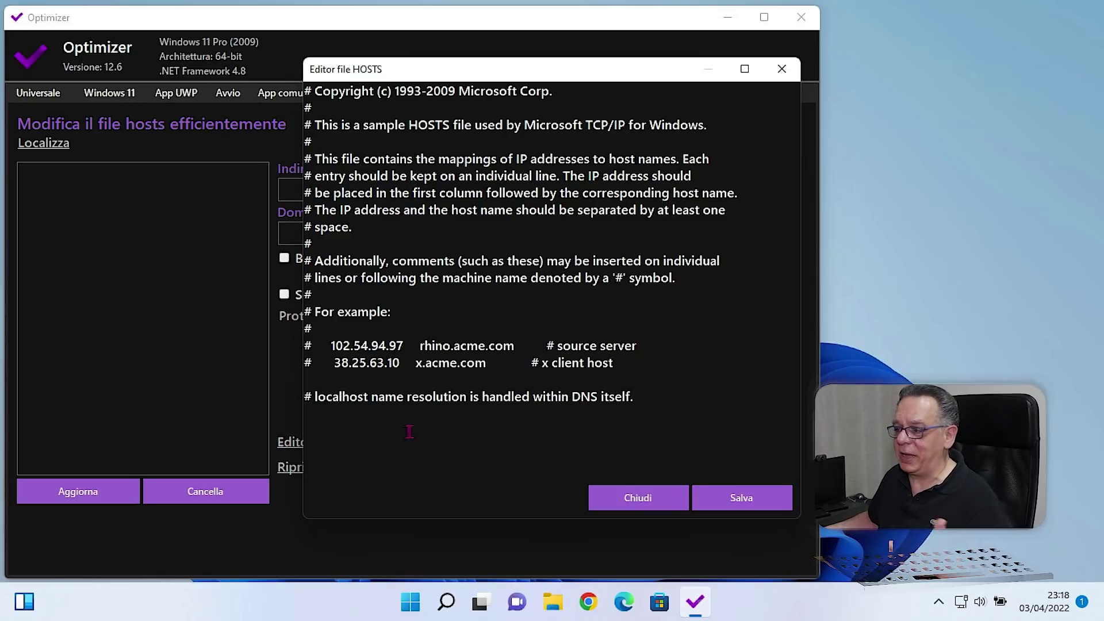
left_click(345, 431)
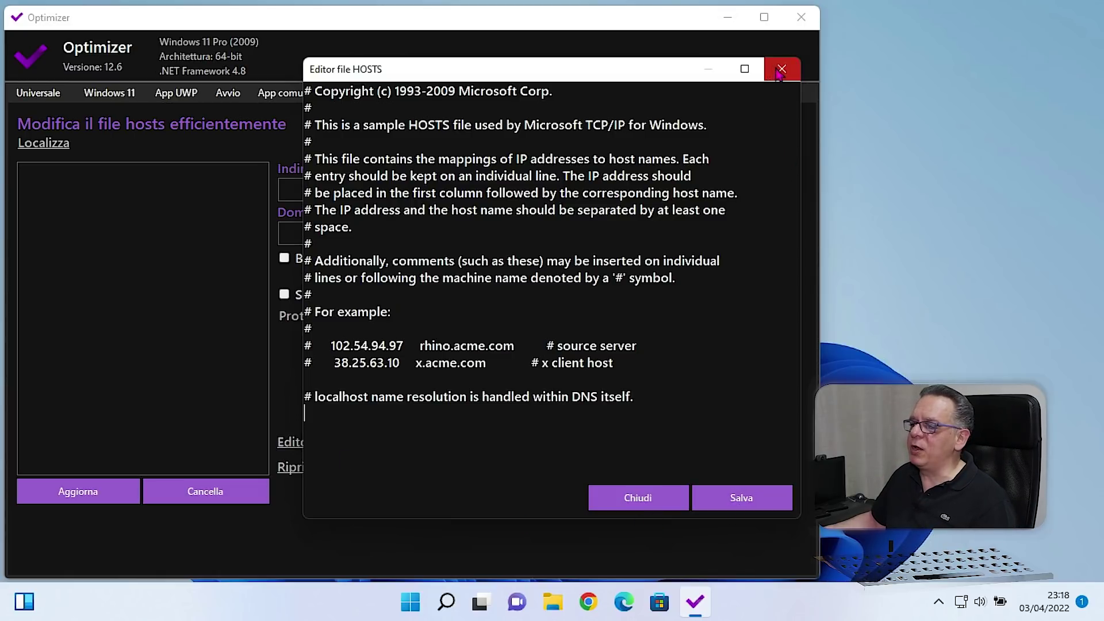
left_click(780, 69)
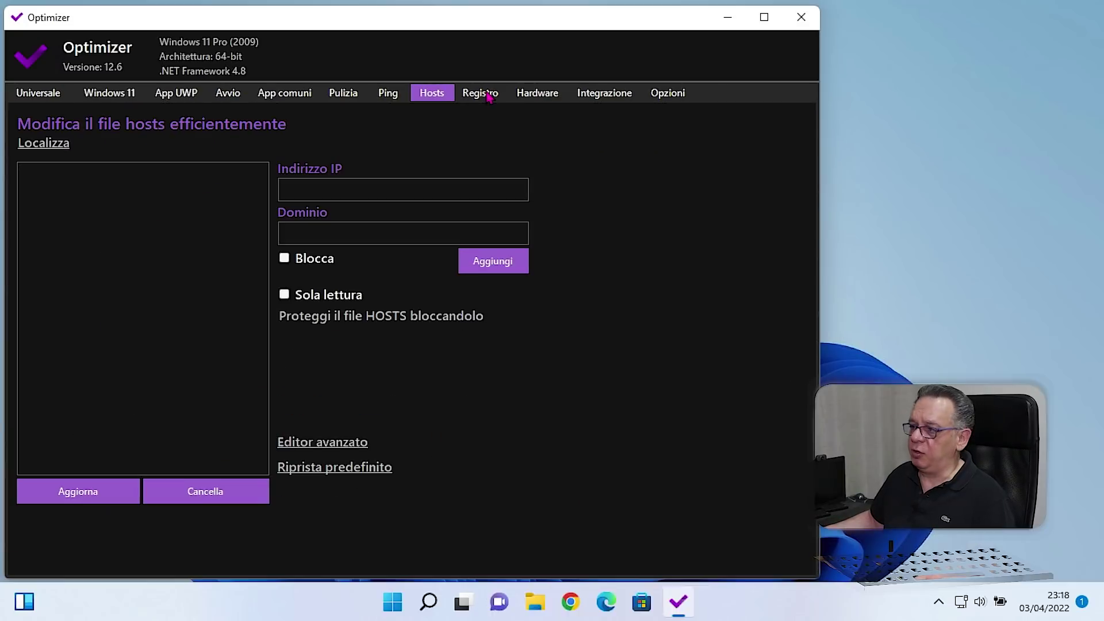
- Open the registry repair options, try enabling all repairs plus the Explorer restart, and clear both selections again
left_click(492, 96)
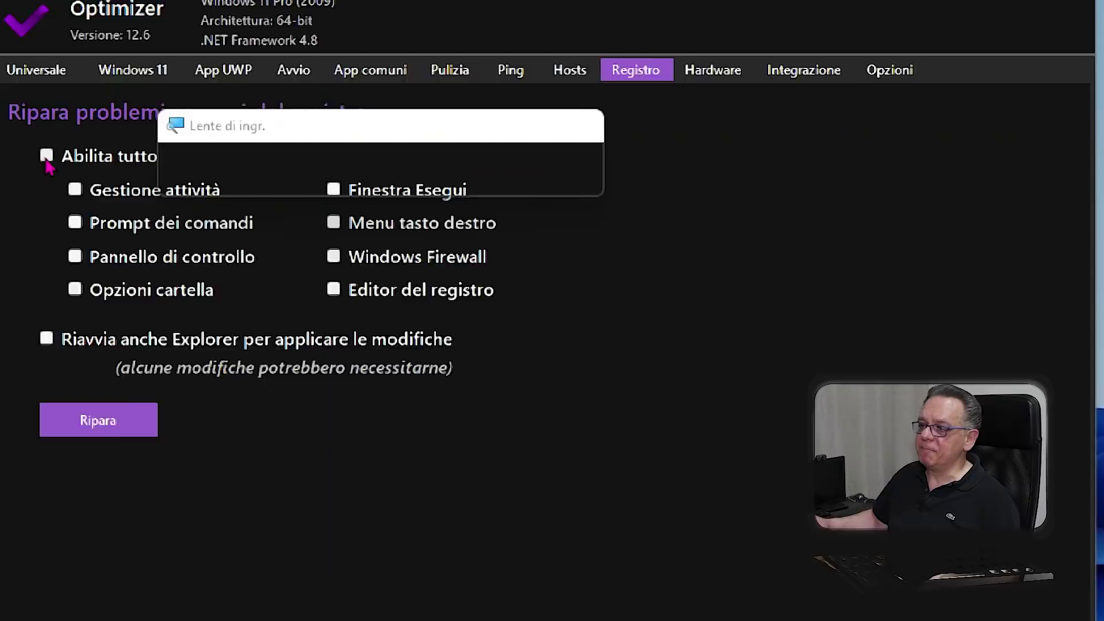
left_click(46, 159)
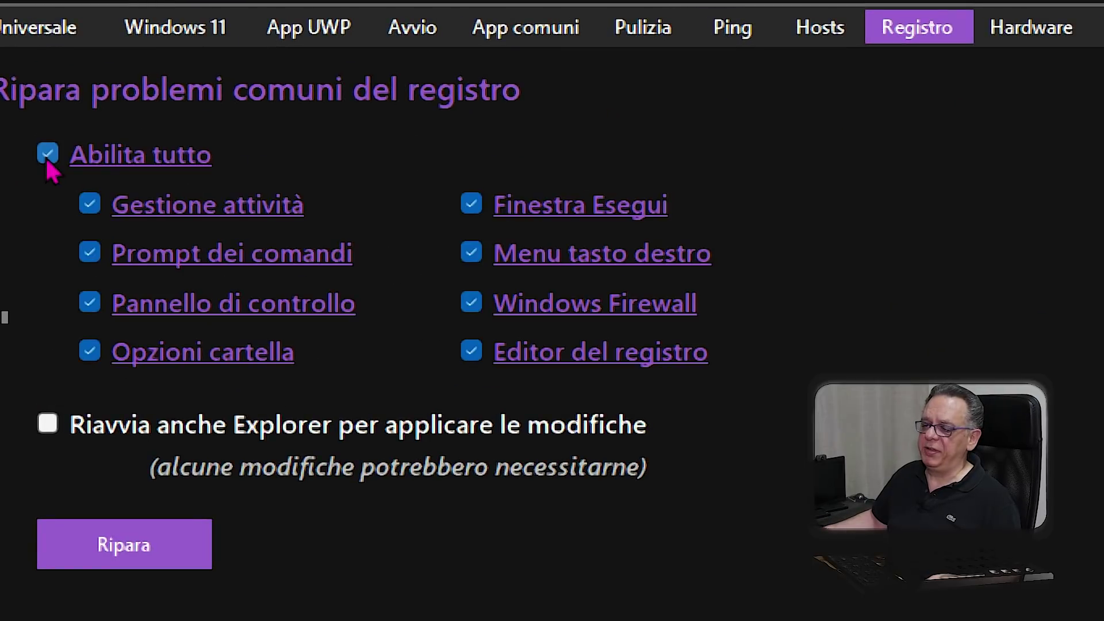
left_click(47, 426)
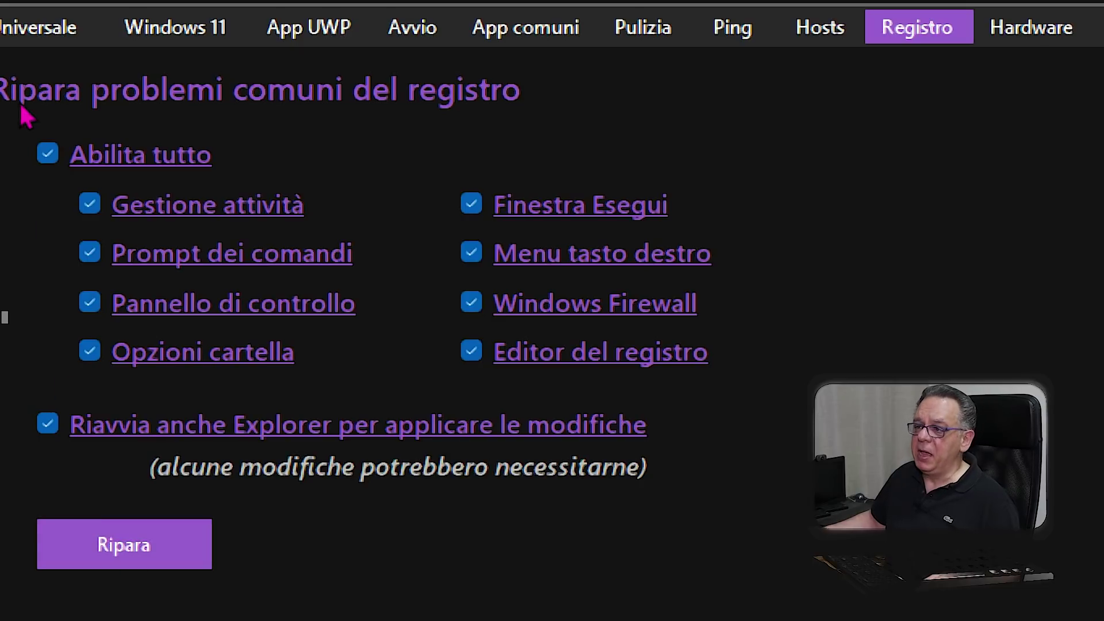
left_click(48, 161)
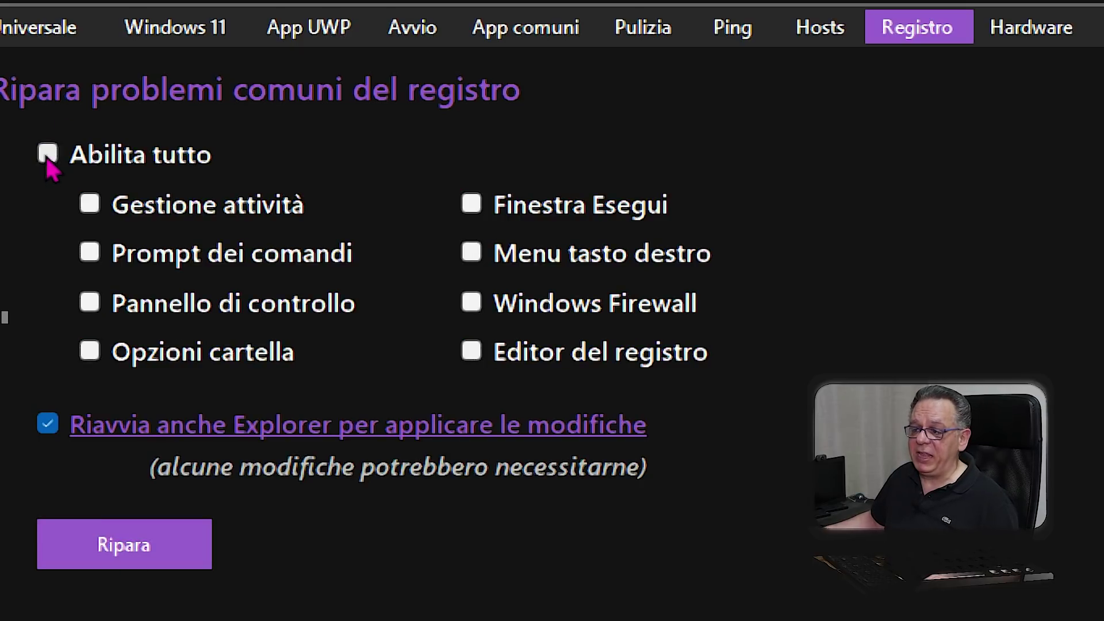
left_click(46, 425)
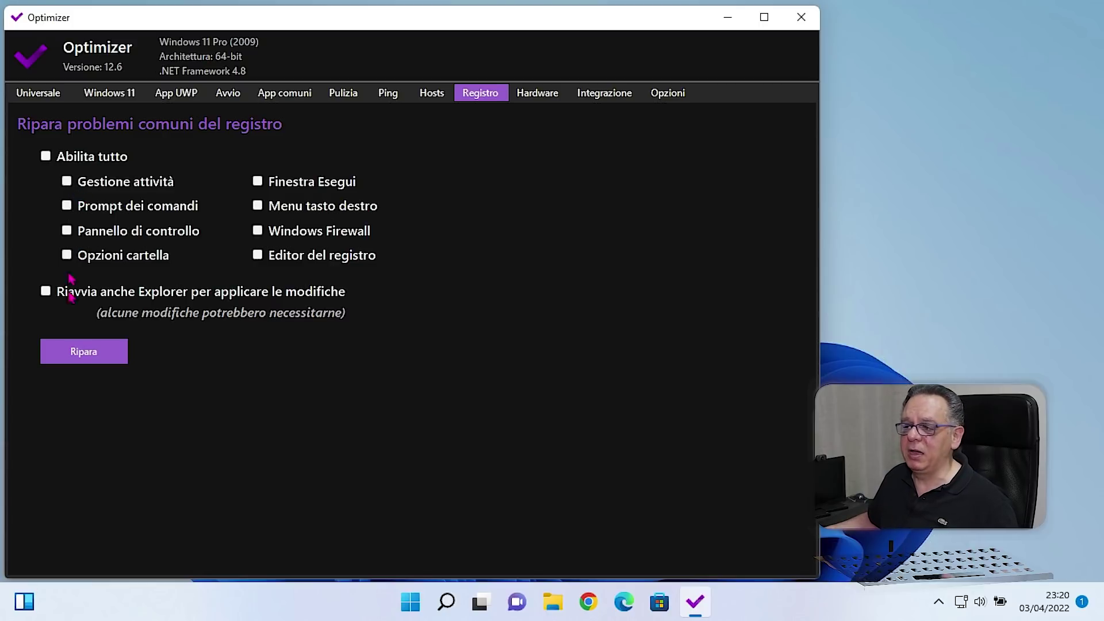
left_click(82, 348)
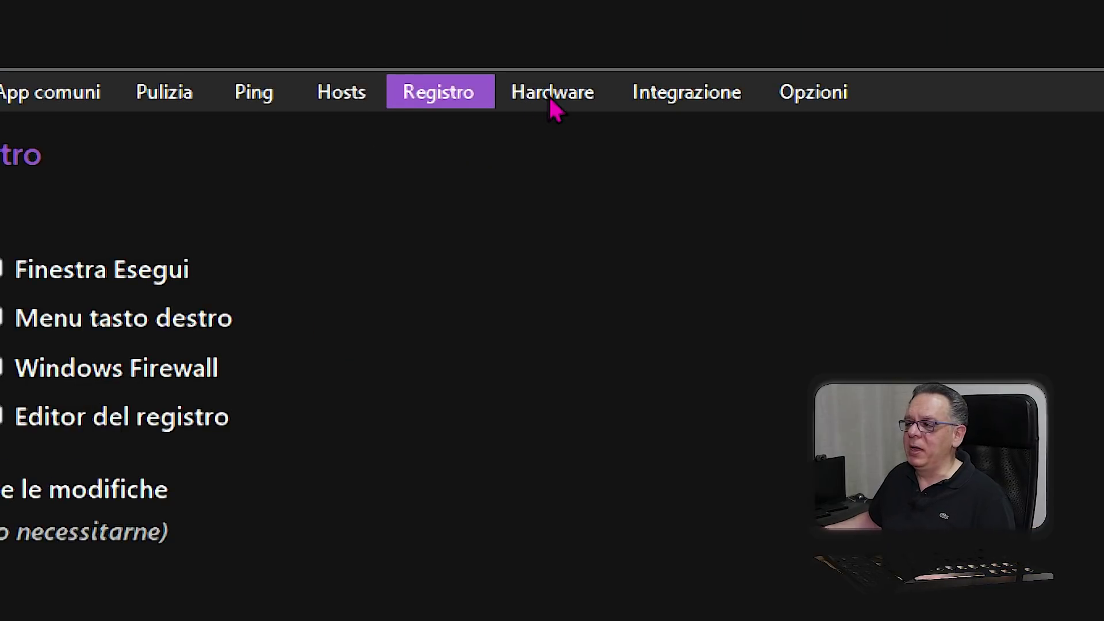
- Examine the detailed hardware inventory, from processors, memory and graphics through motherboard, storage and network adapters to peripherals
left_click(550, 103)
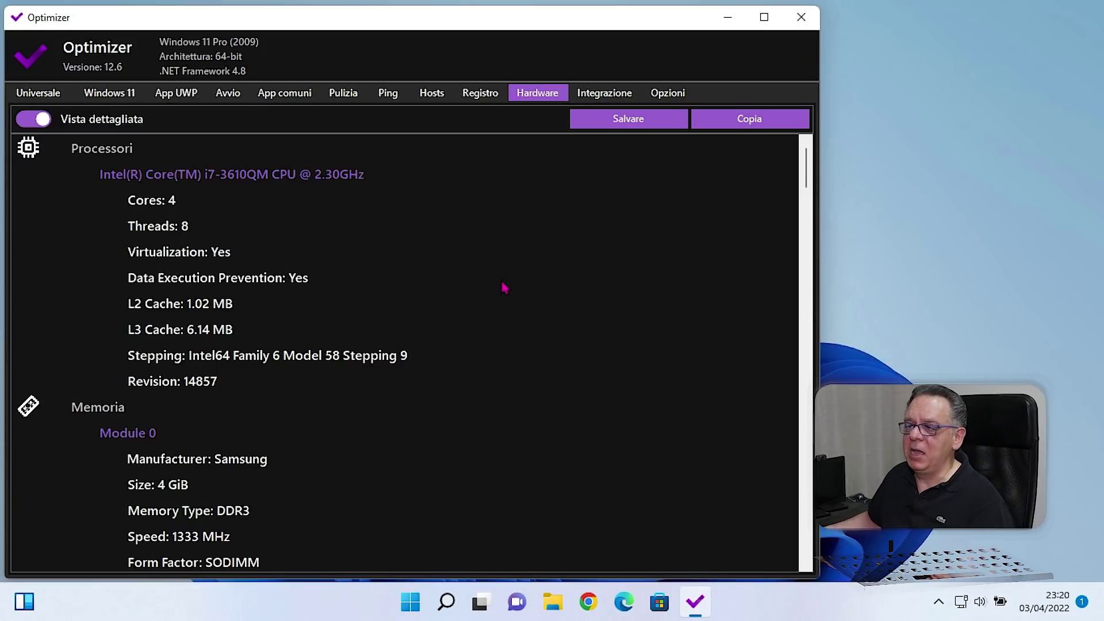
scroll(472, 293, "down", 9)
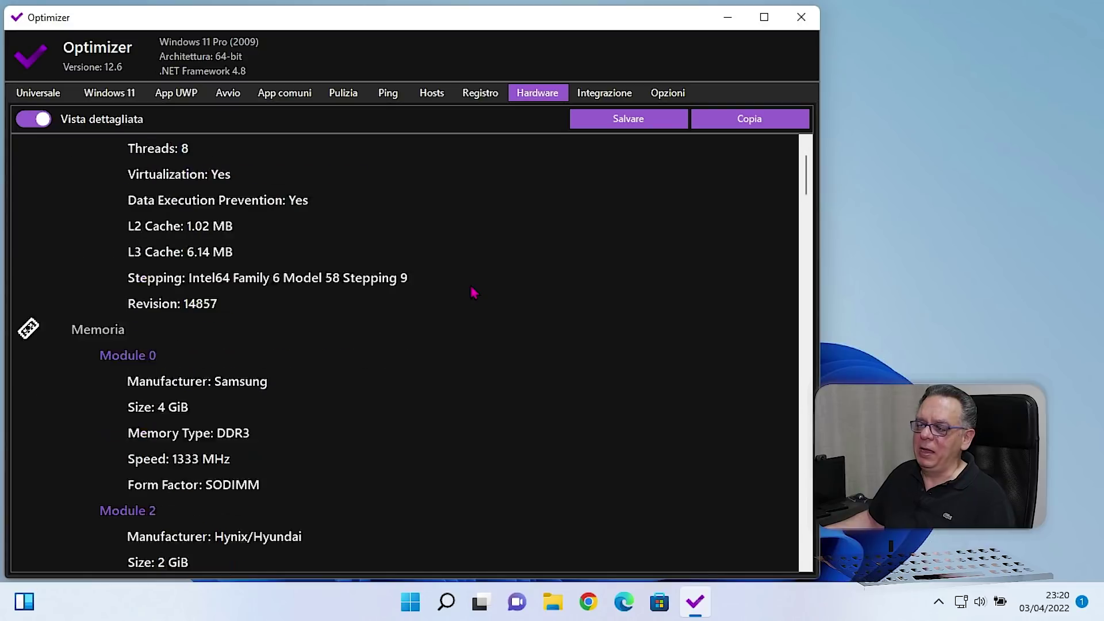
scroll(472, 292, "down", 9)
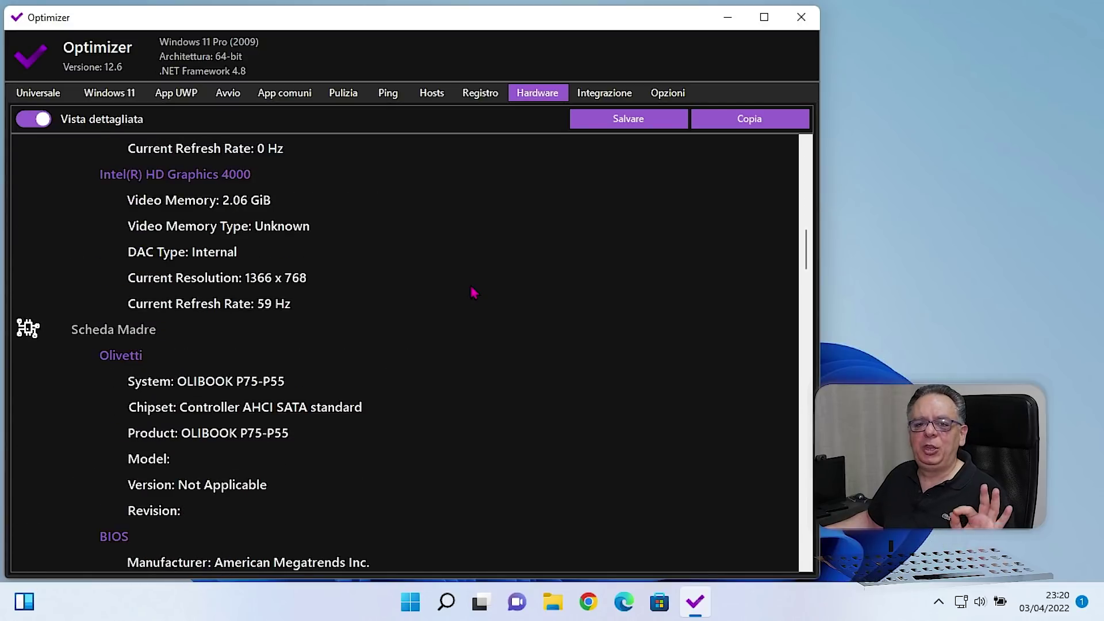
scroll(472, 293, "down", 9)
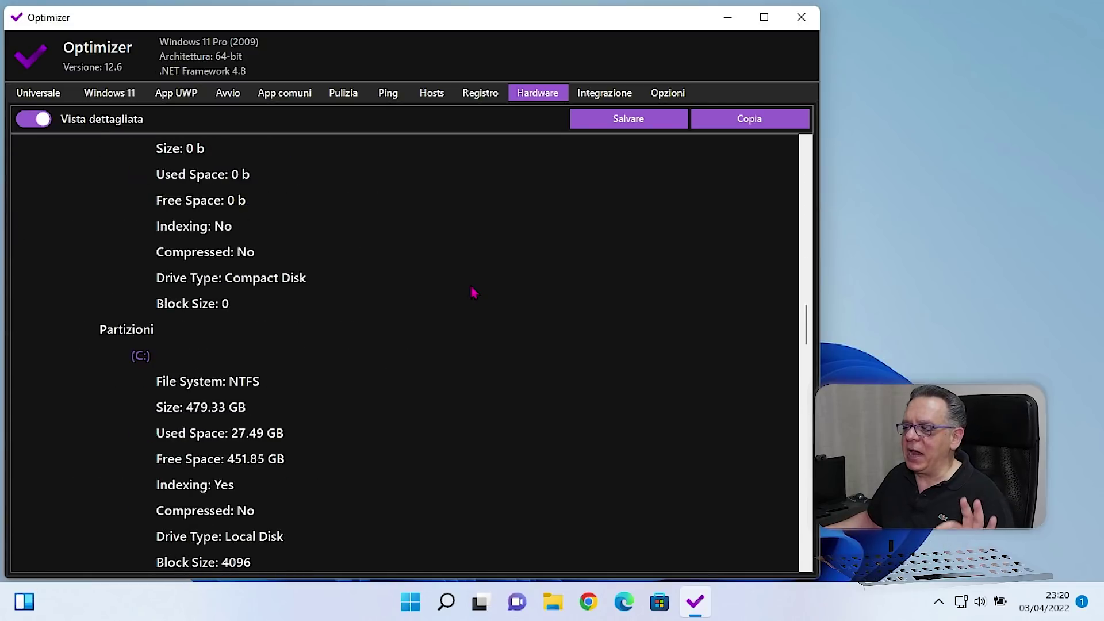
scroll(473, 293, "down", 9)
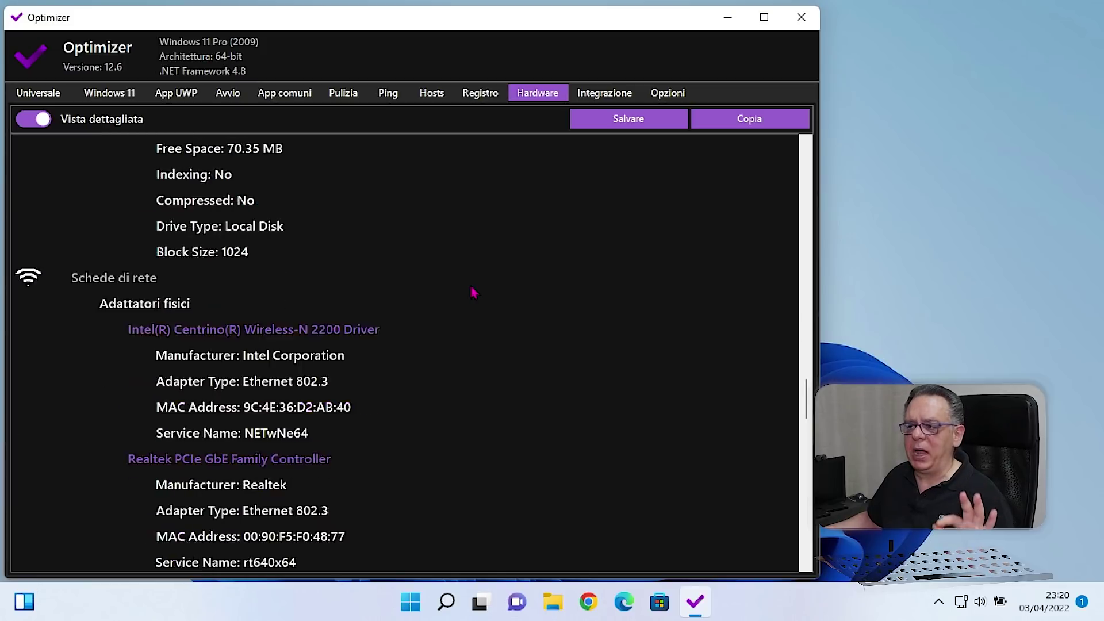
scroll(473, 293, "down", 9)
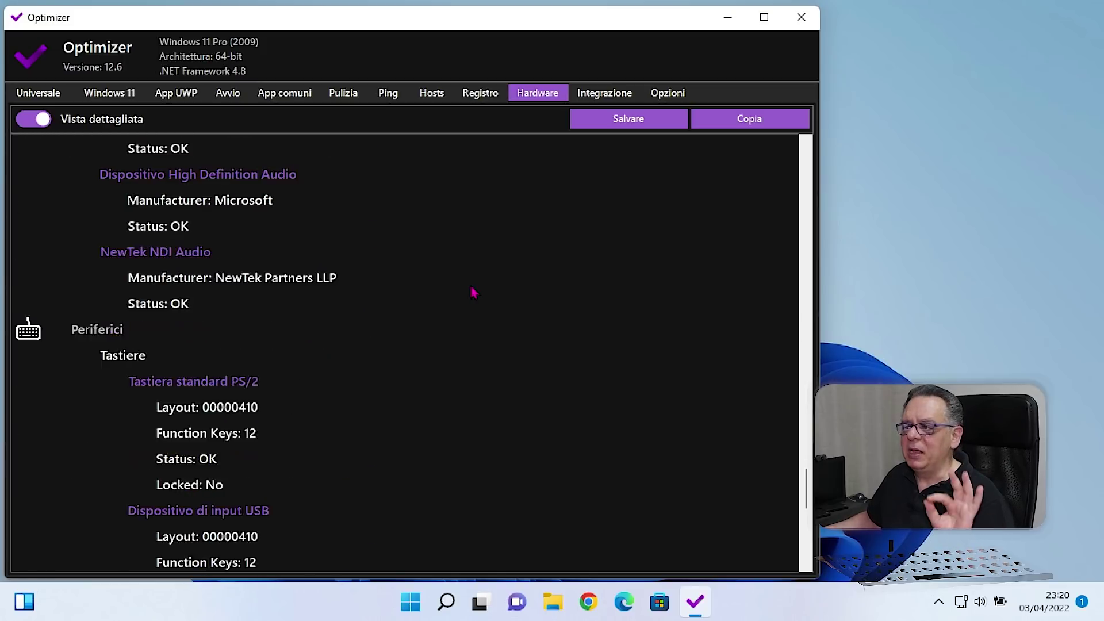
scroll(473, 293, "up", 9)
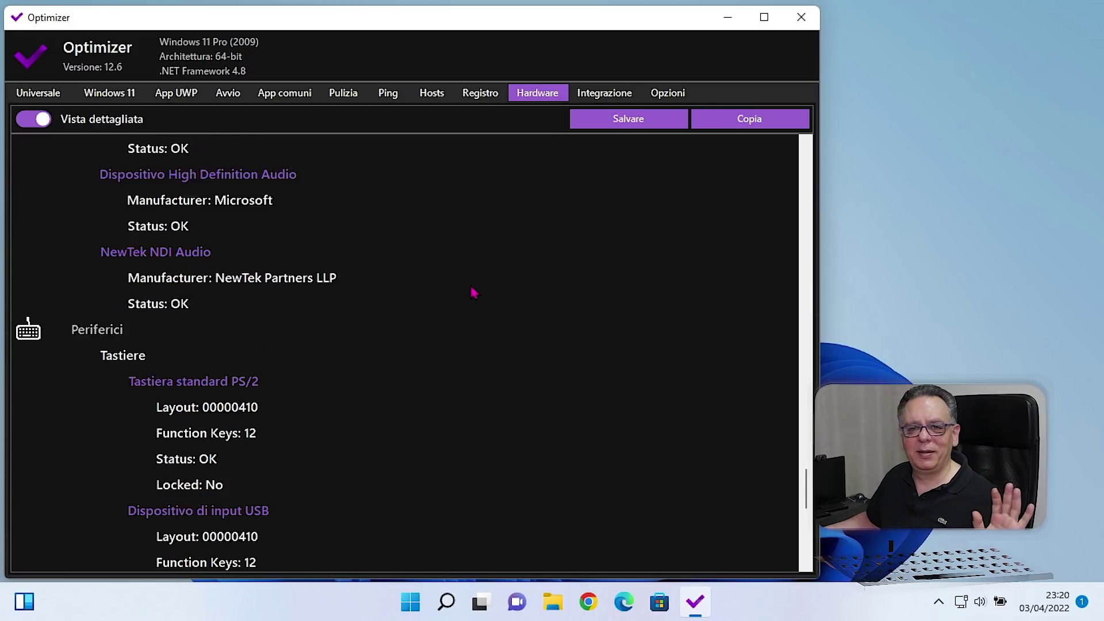
scroll(473, 293, "up", 8)
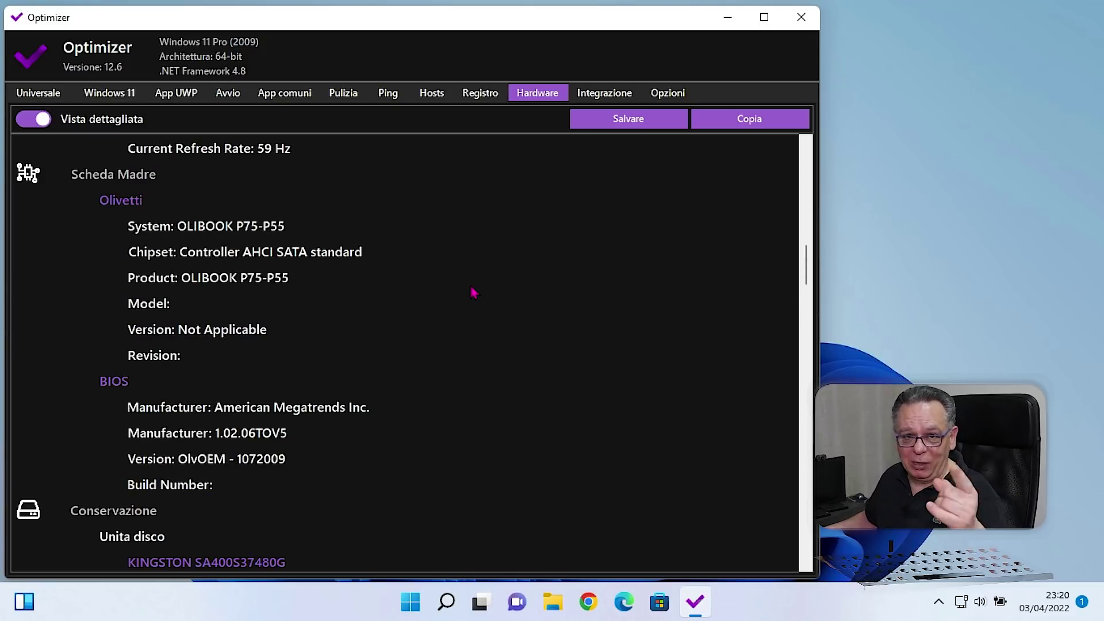
scroll(472, 293, "up", 10)
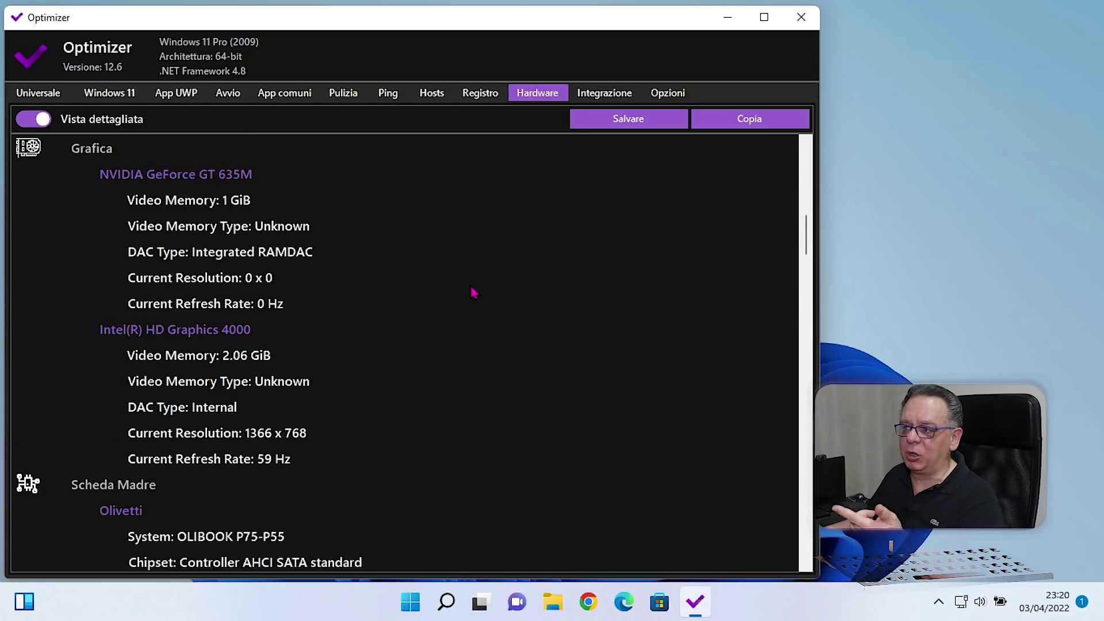
scroll(472, 293, "up", 2)
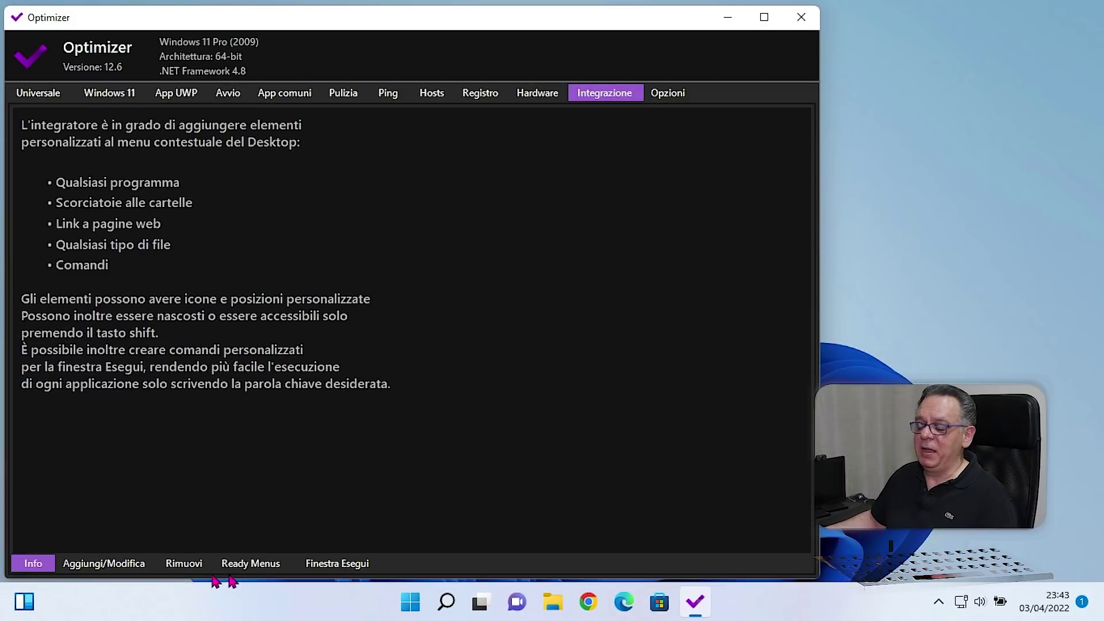
- Open the form for adding desktop menu items, and view the desktop's extended context menu, including its Visualizza options
left_click(96, 569)
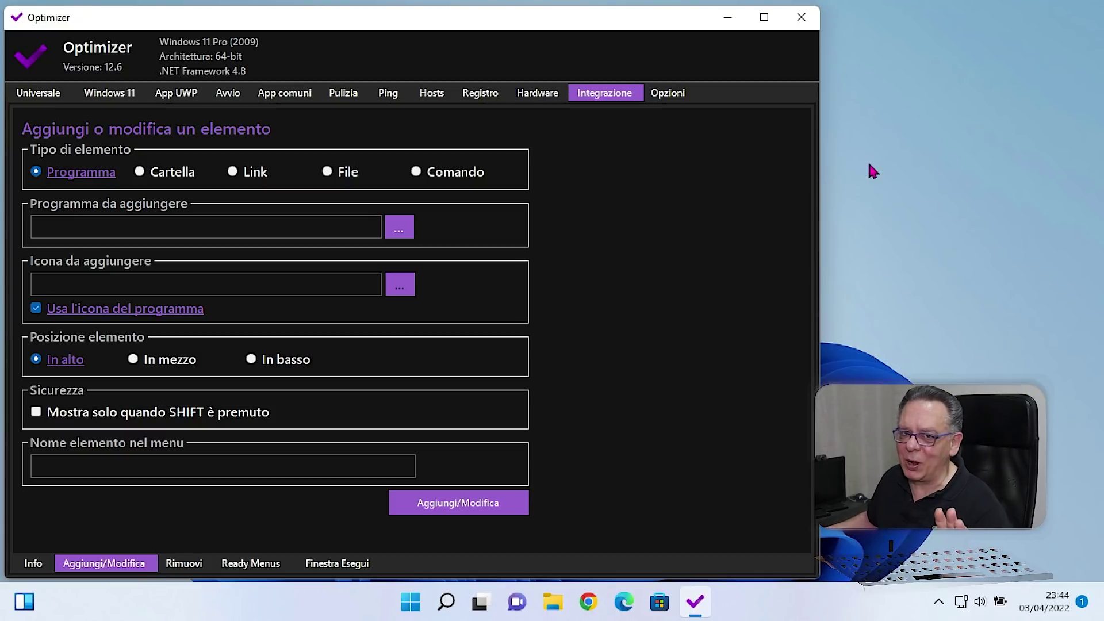
right_click(863, 91)
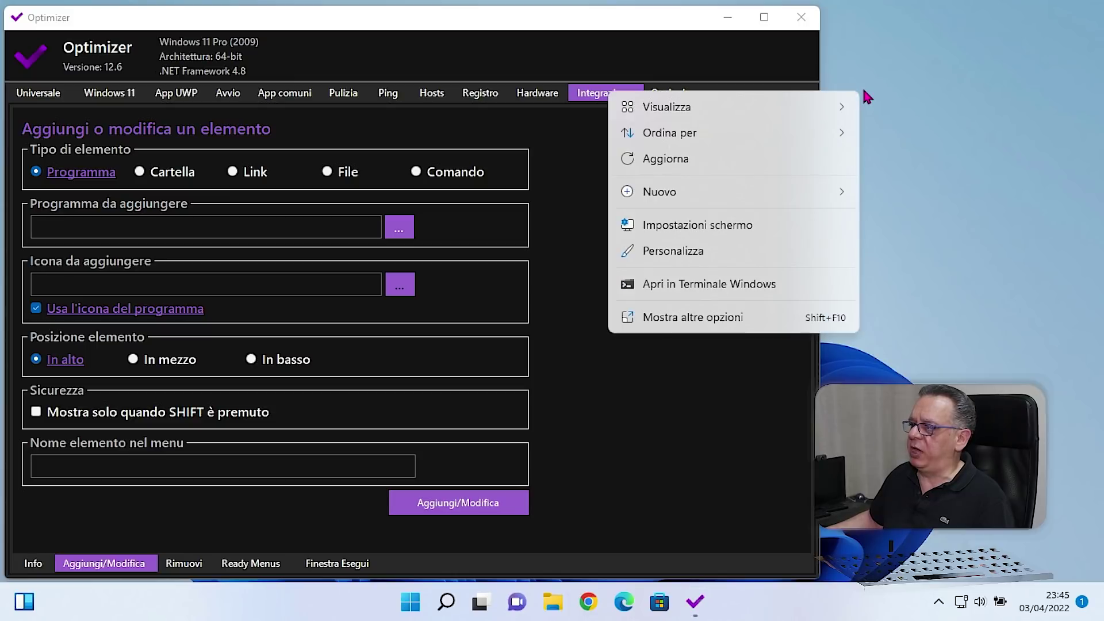
left_click(700, 317)
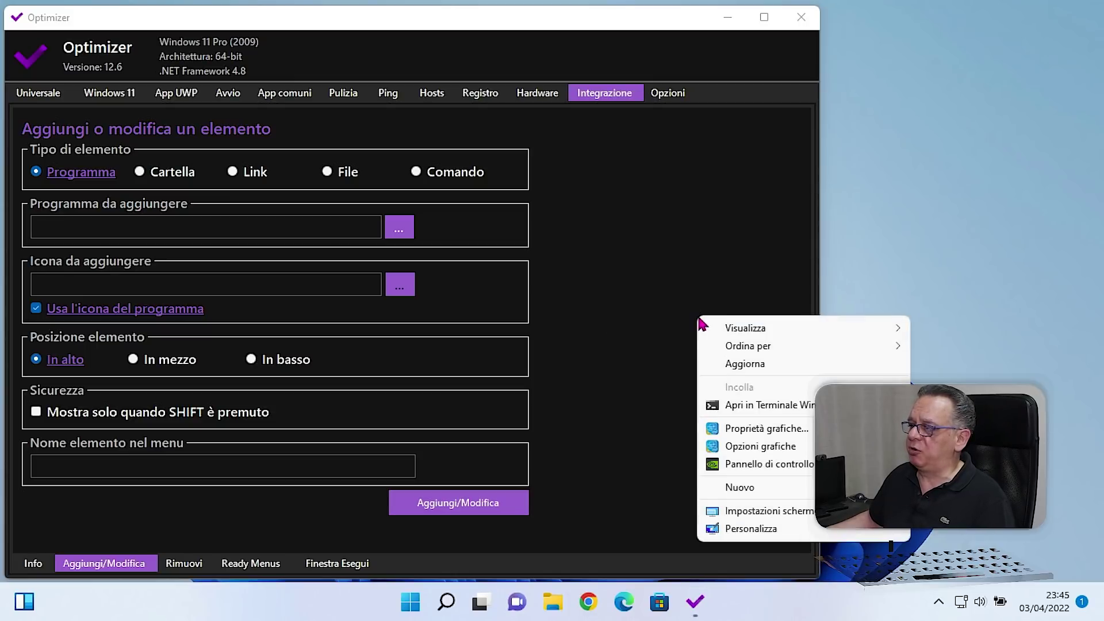
mouse_move(764, 346)
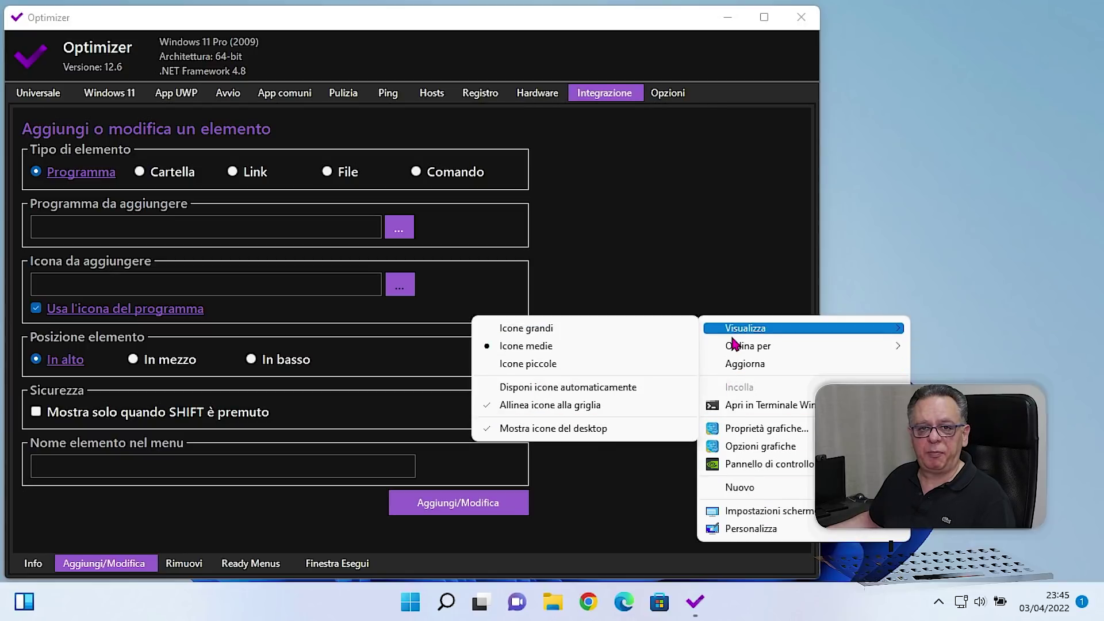
left_click(893, 242)
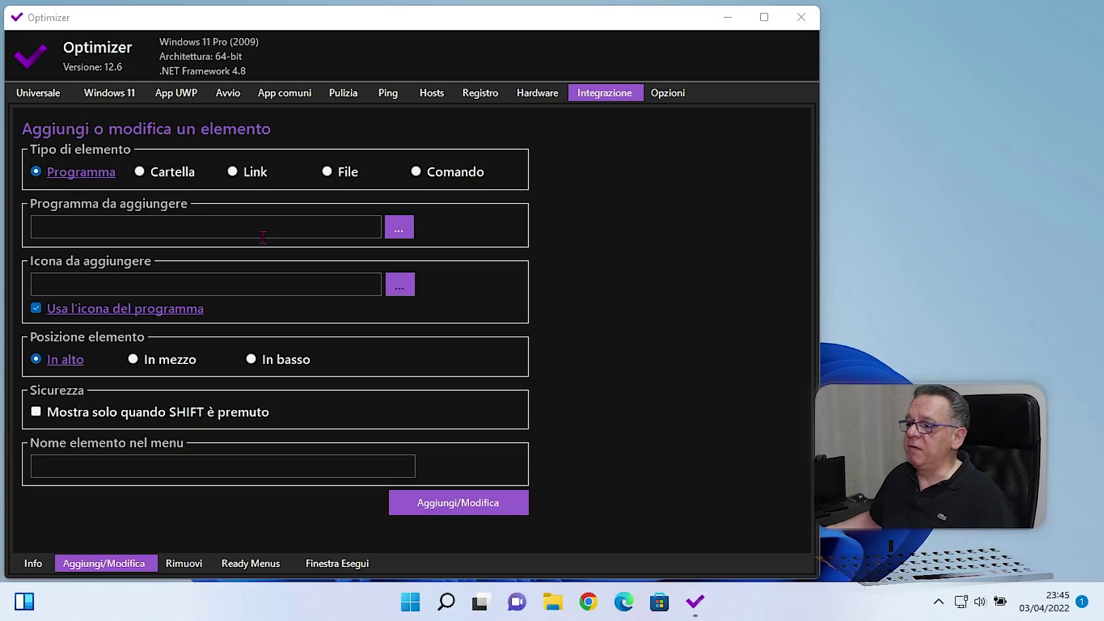
- Choose Optimizer-12.6 from the Download folder as the program to add to the desktop context menu
left_click(399, 231)
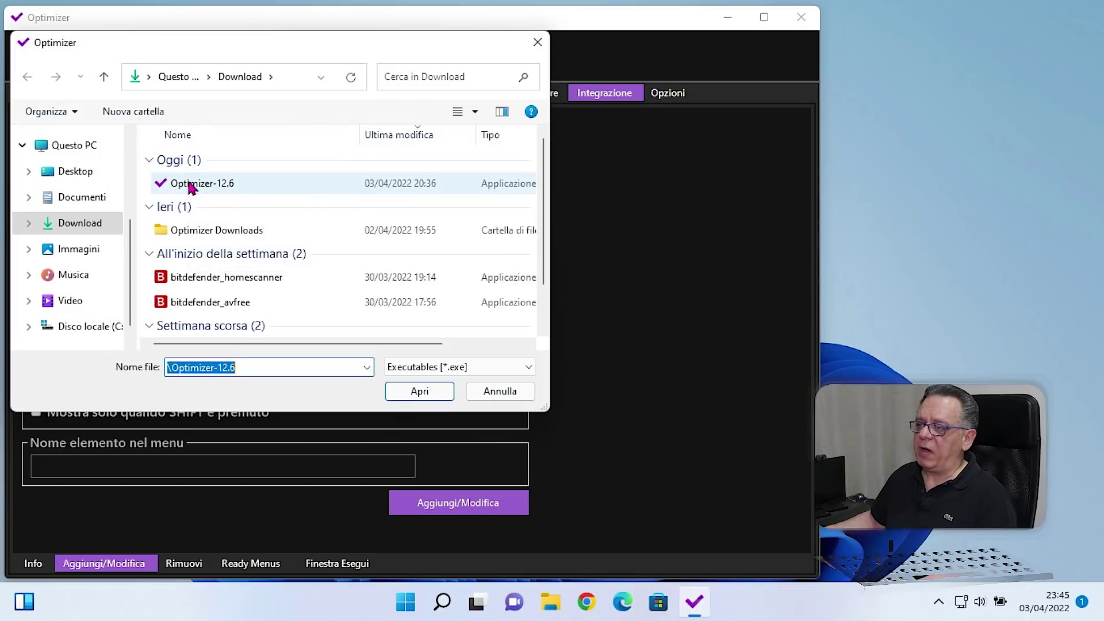
left_click(301, 138)
double_click(191, 186)
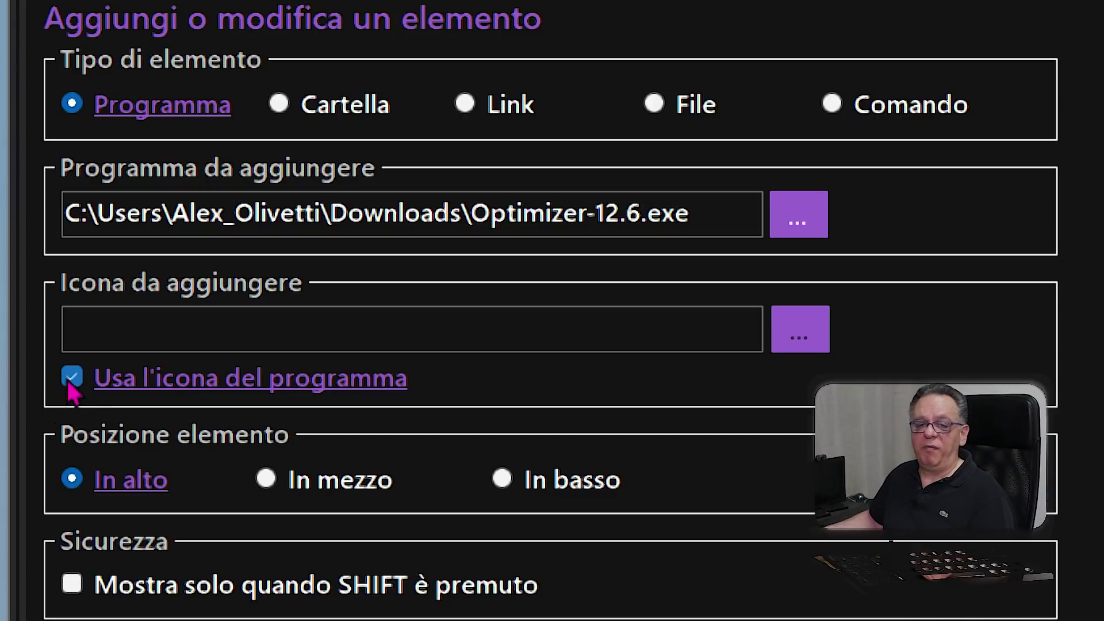
scroll(186, 585, "down", 1)
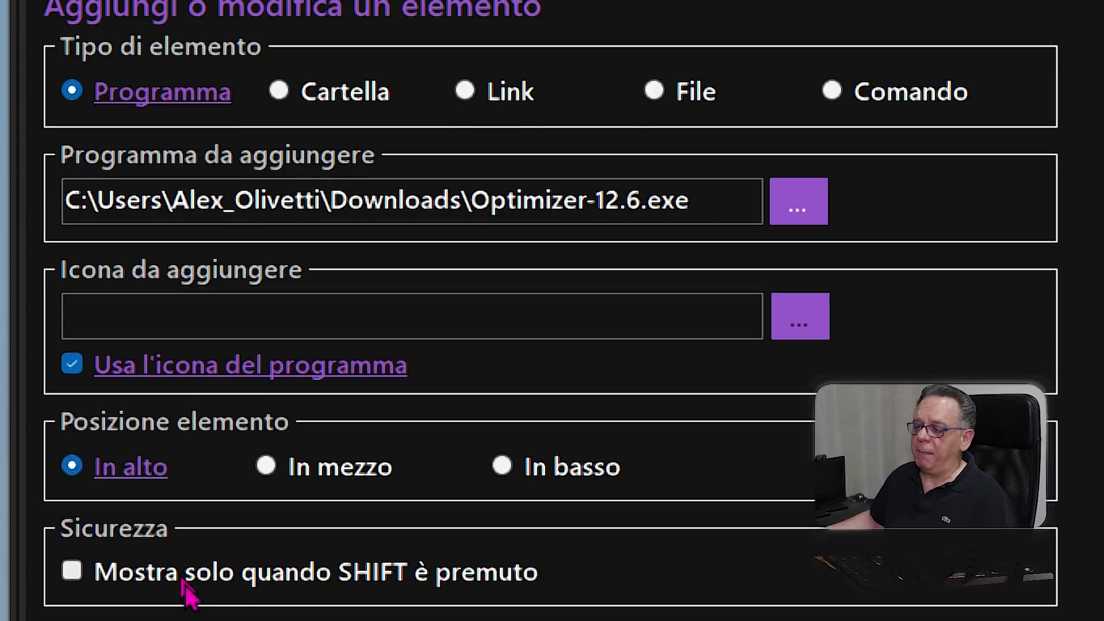
scroll(185, 585, "down", 3)
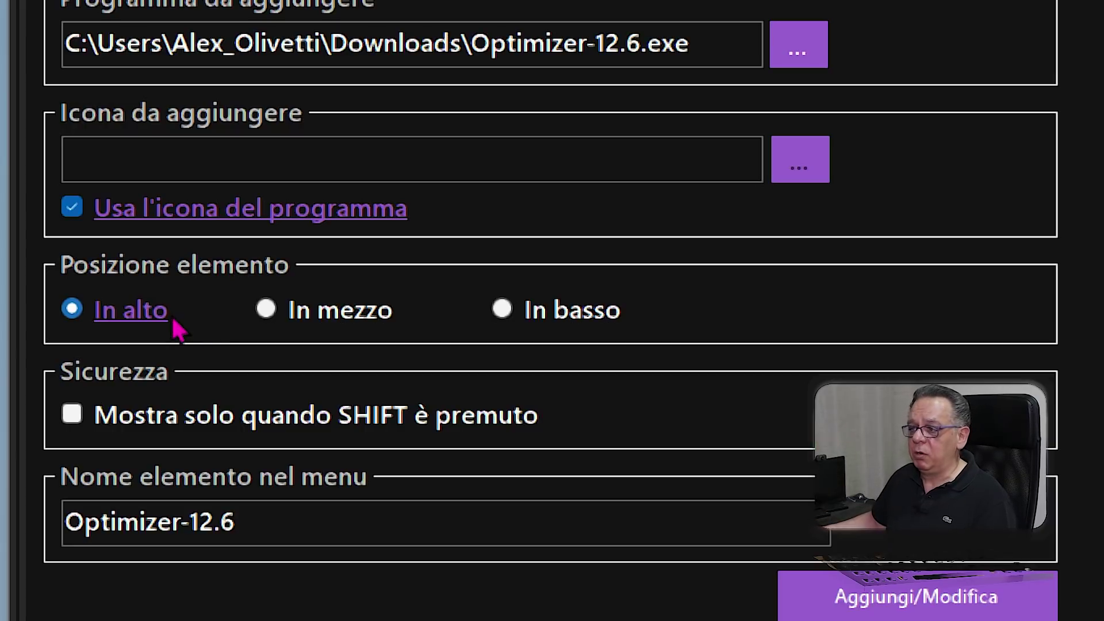
- Try Mostra solo quando SHIFT è premuto, turn it off again, and add the Optimizer-12.6 item at In alto with the program's icon
left_click(79, 413)
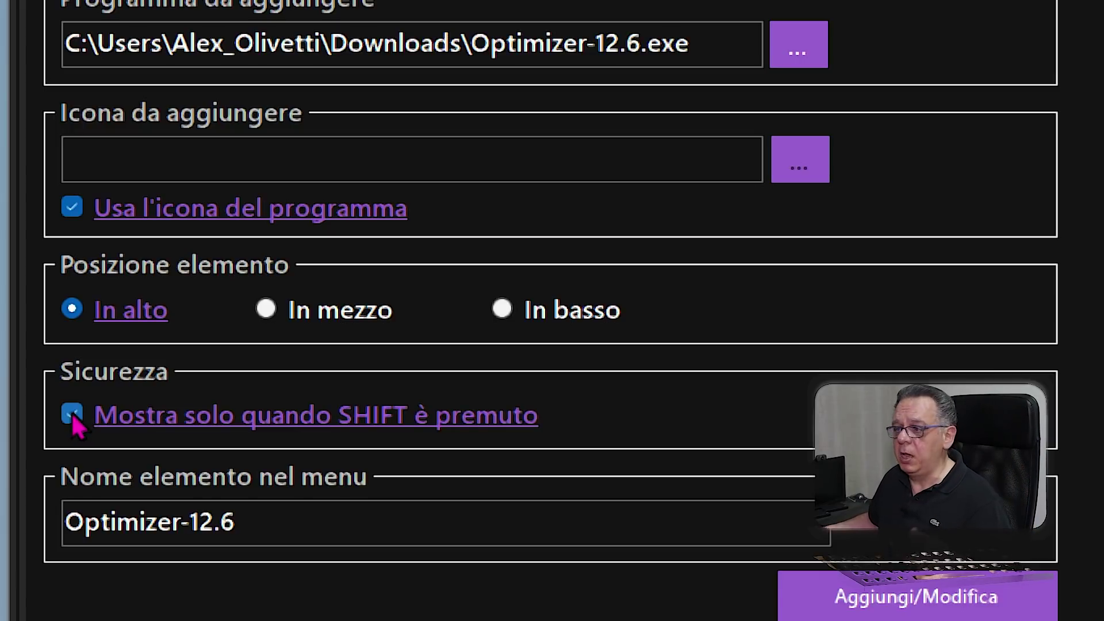
left_click(74, 422)
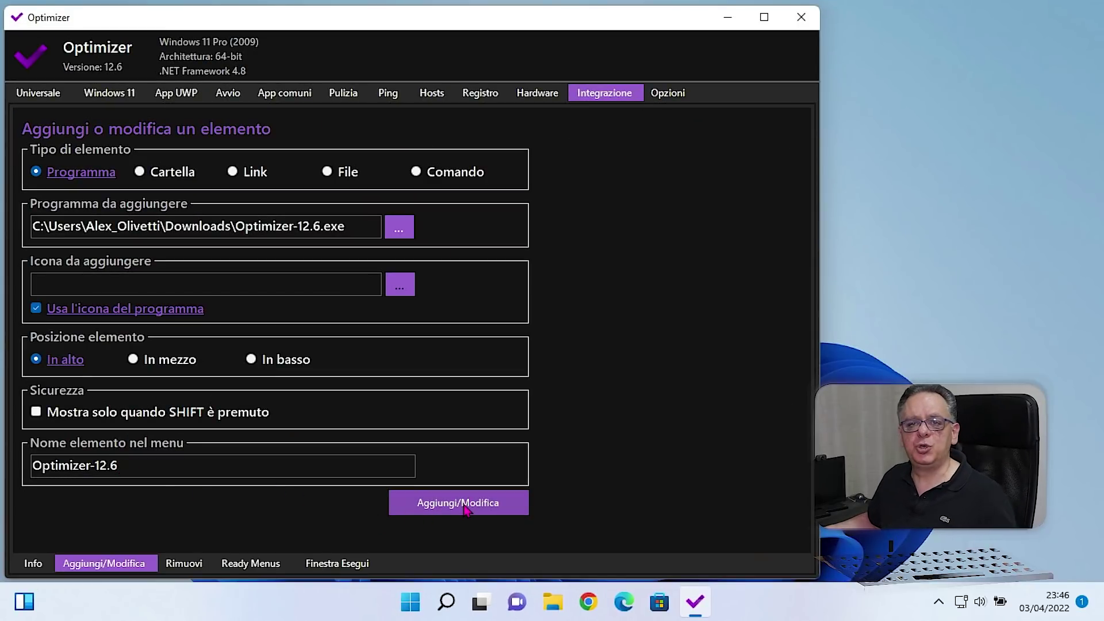
left_click(466, 509)
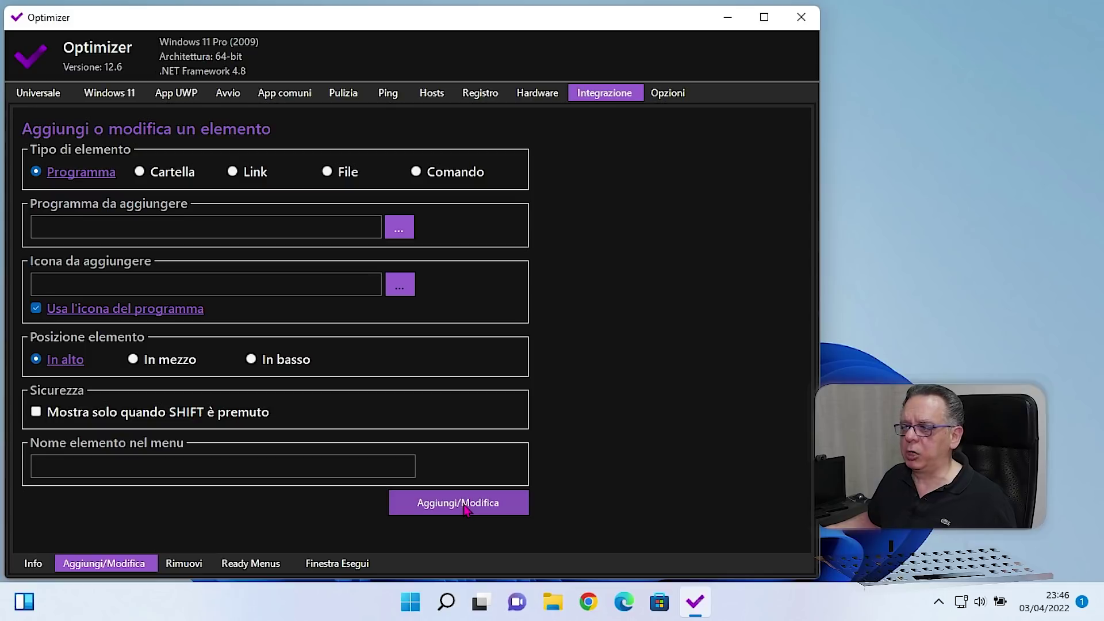
- Check the desktop's extended context menu for the new Optimizer-12.6 item and close the menu
right_click(851, 138)
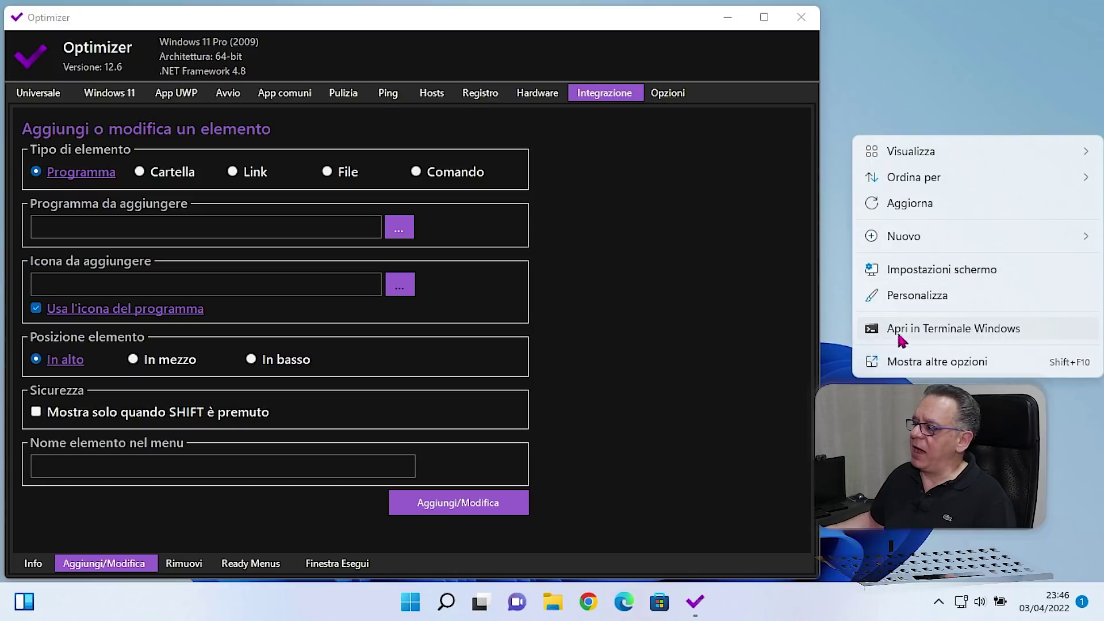
left_click(892, 367)
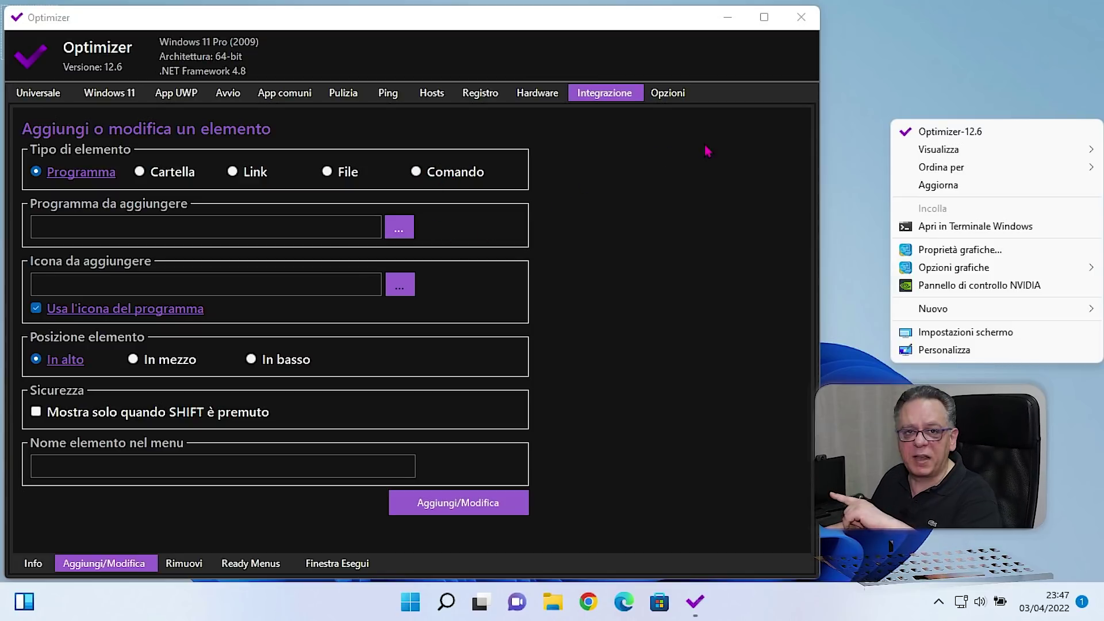
left_click(835, 73)
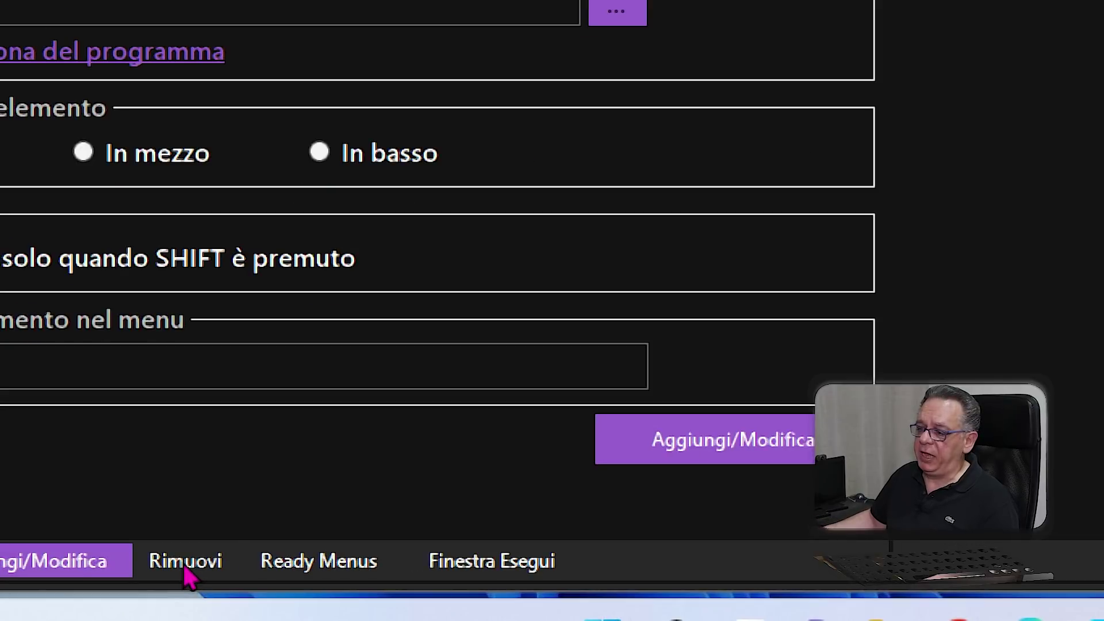
- Remove the Optimizer-12.6 item from the existing desktop items and check the desktop's extended context menu
left_click(185, 562)
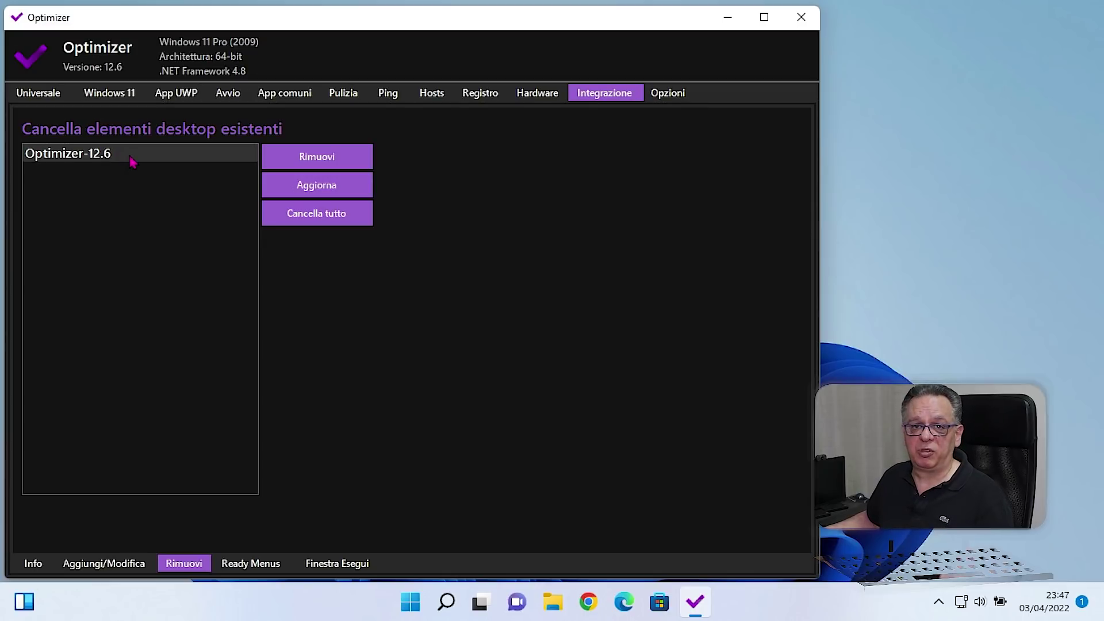
left_click(317, 164)
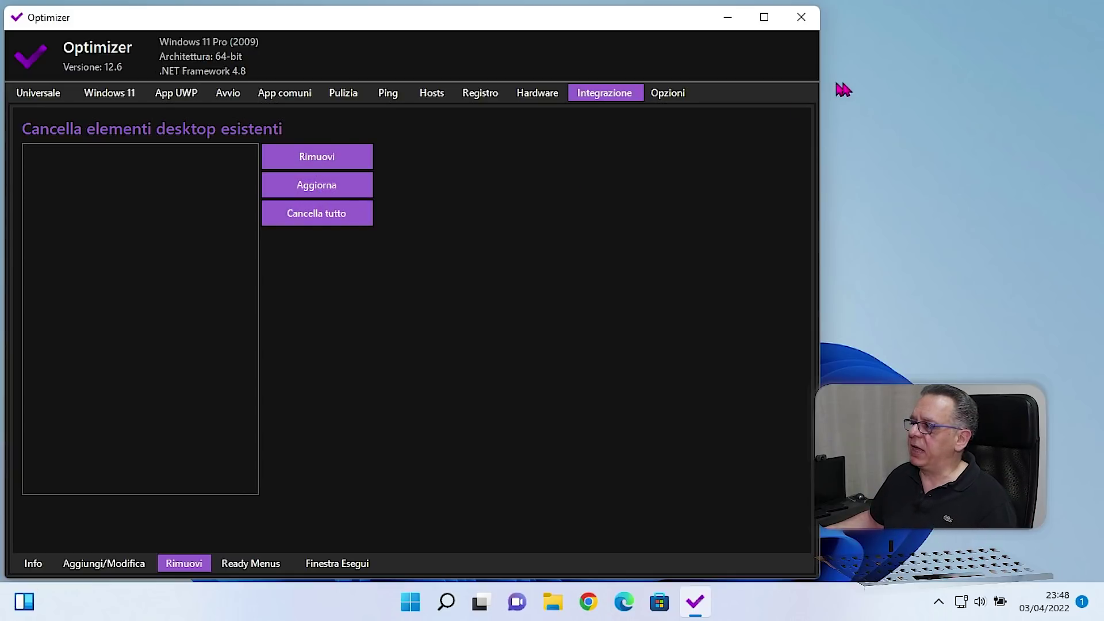
right_click(844, 98)
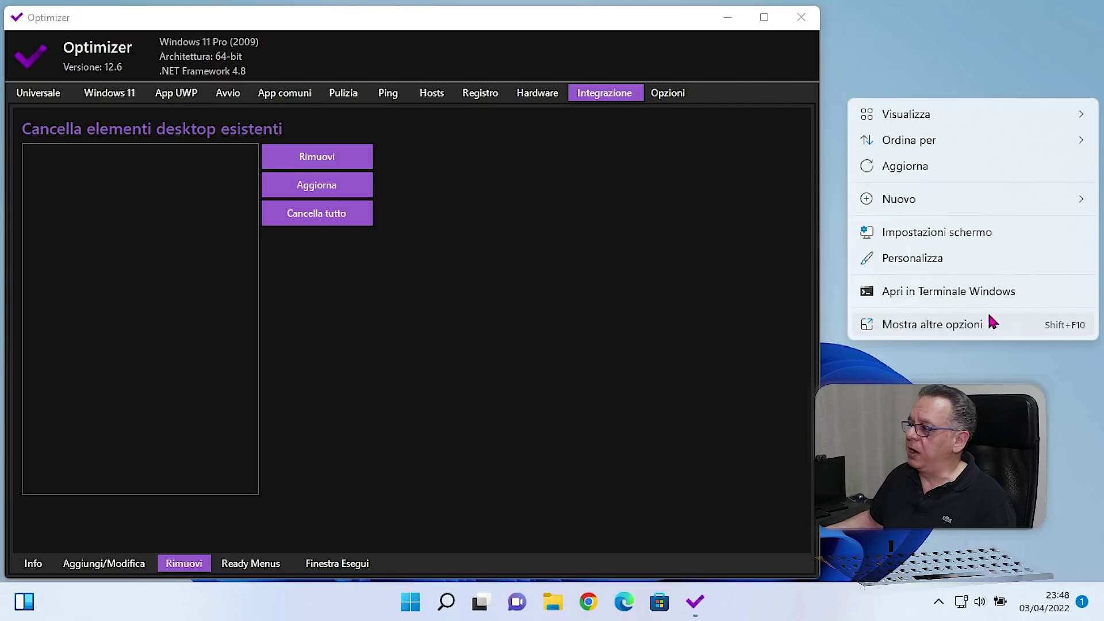
left_click(962, 327)
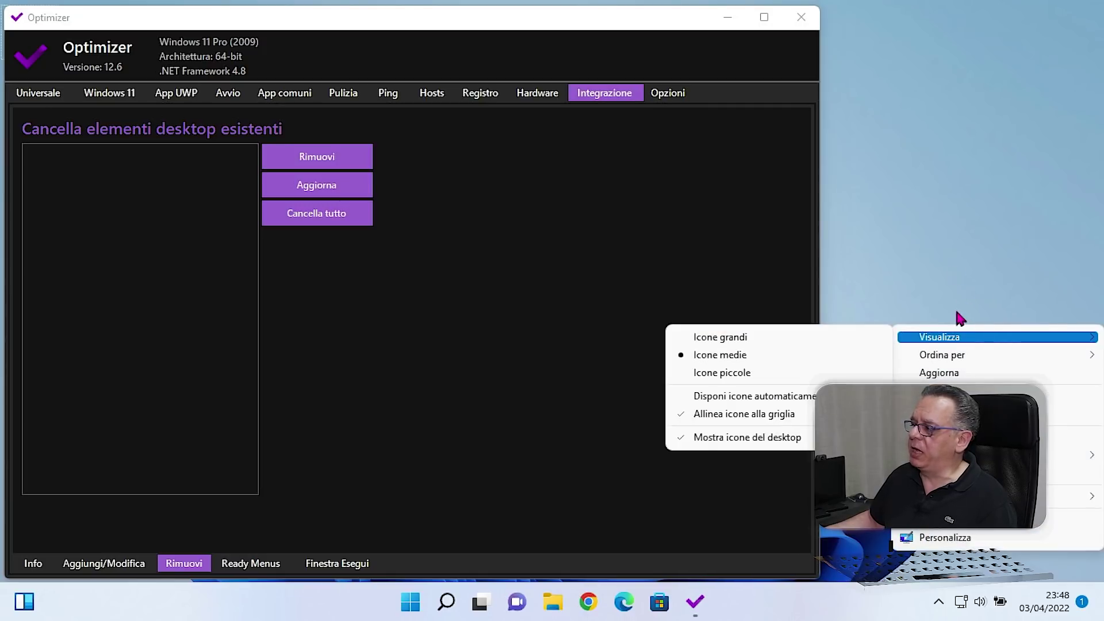
left_click(950, 253)
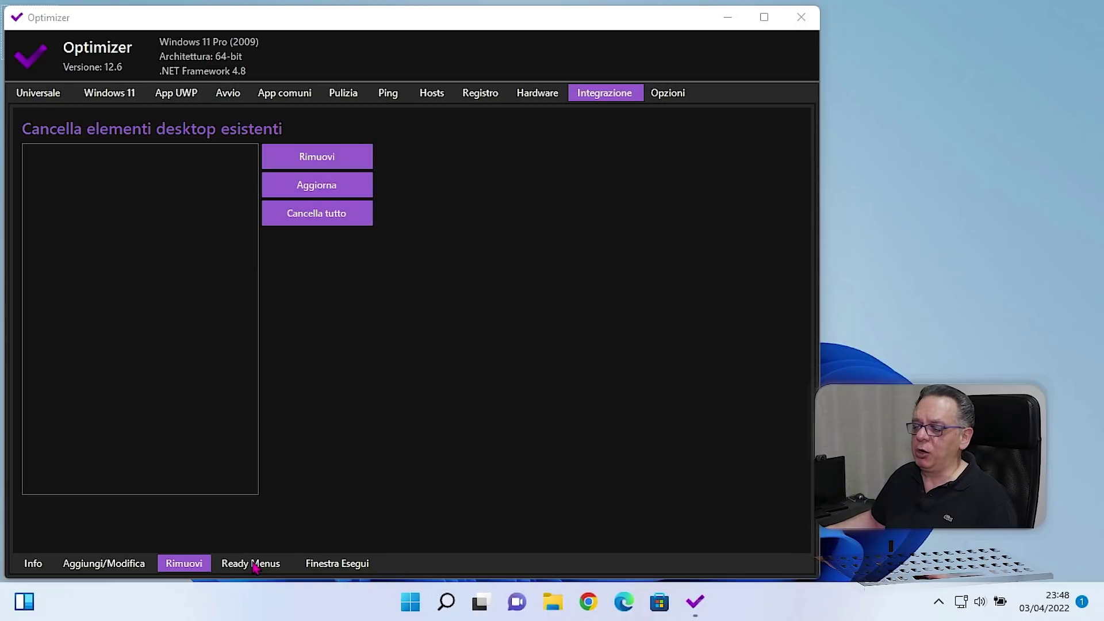
- Add the ready-made shutdown menu to the desktop and view the Power Menu options in the desktop's extended context menu
left_click(266, 562)
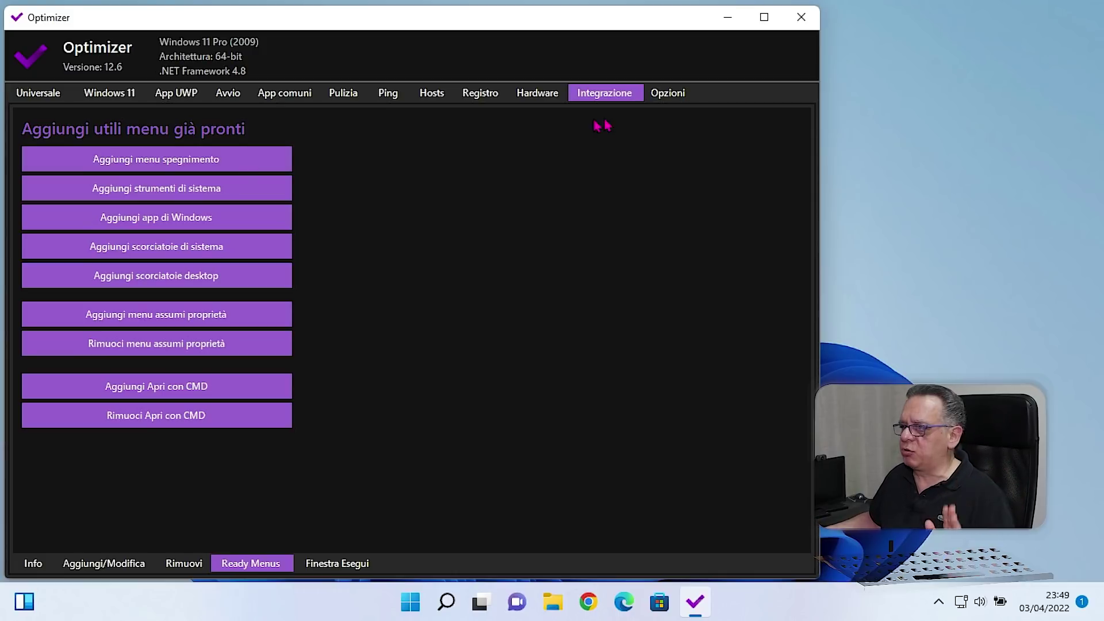
right_click(844, 138)
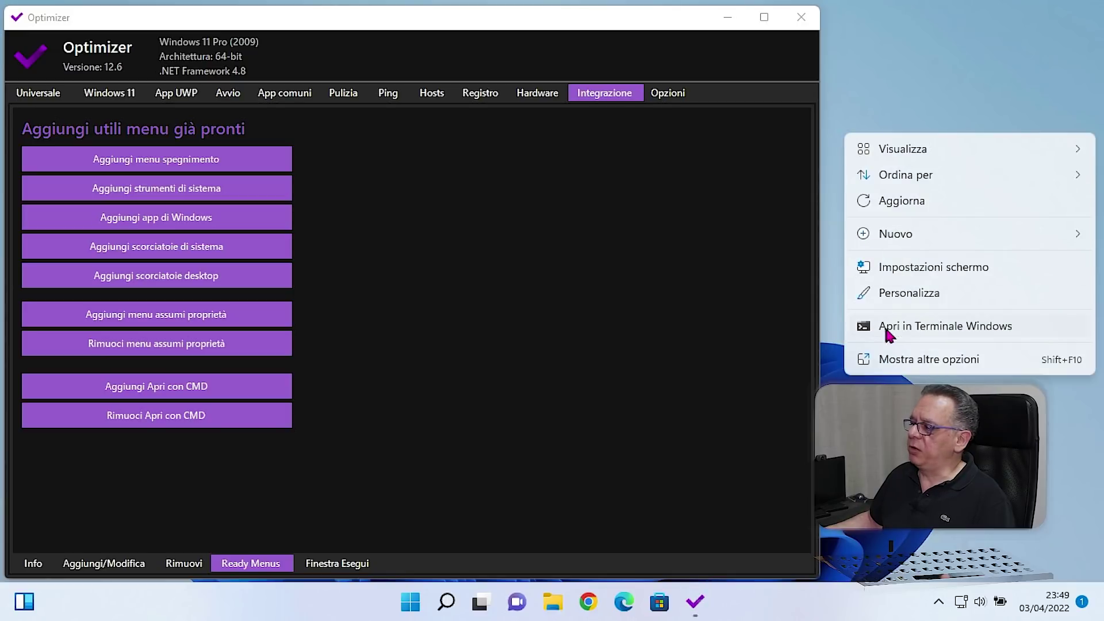
left_click(901, 361)
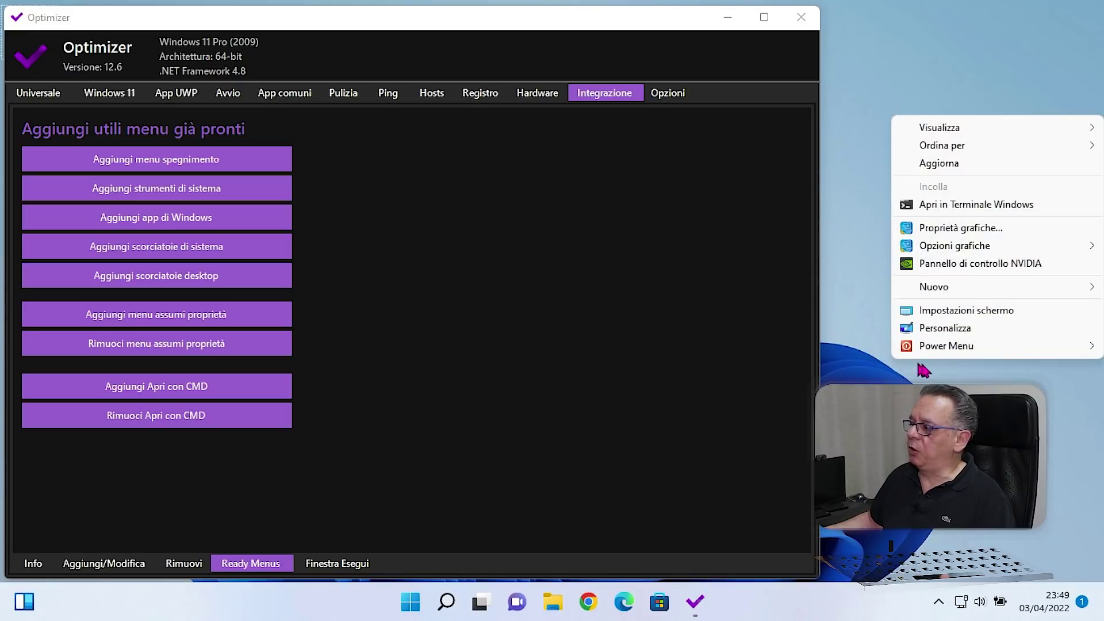
mouse_move(936, 355)
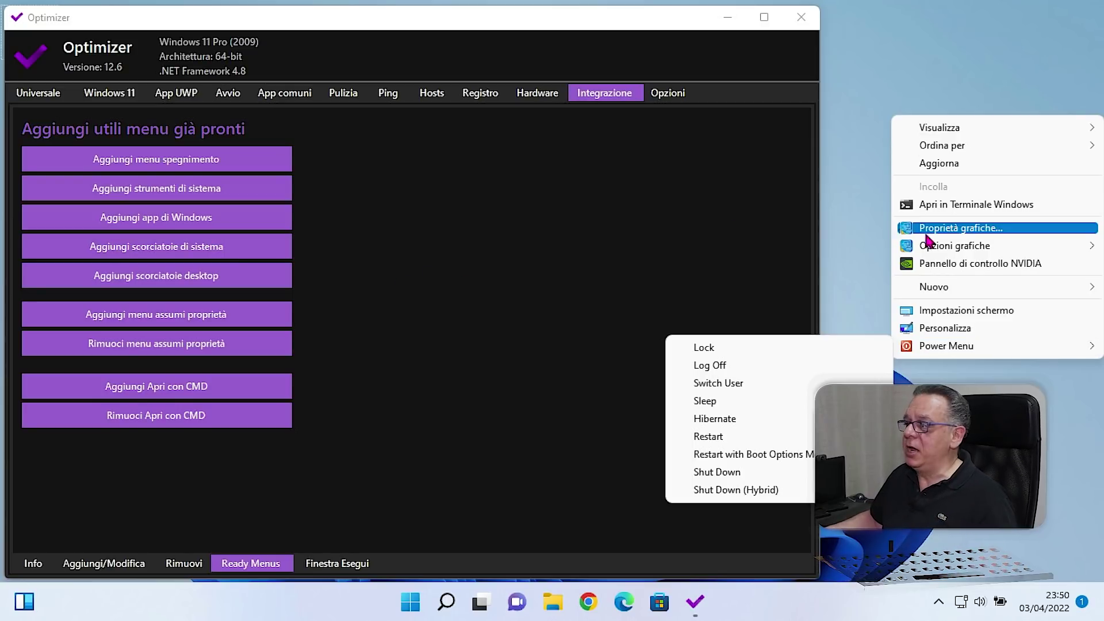
left_click(856, 207)
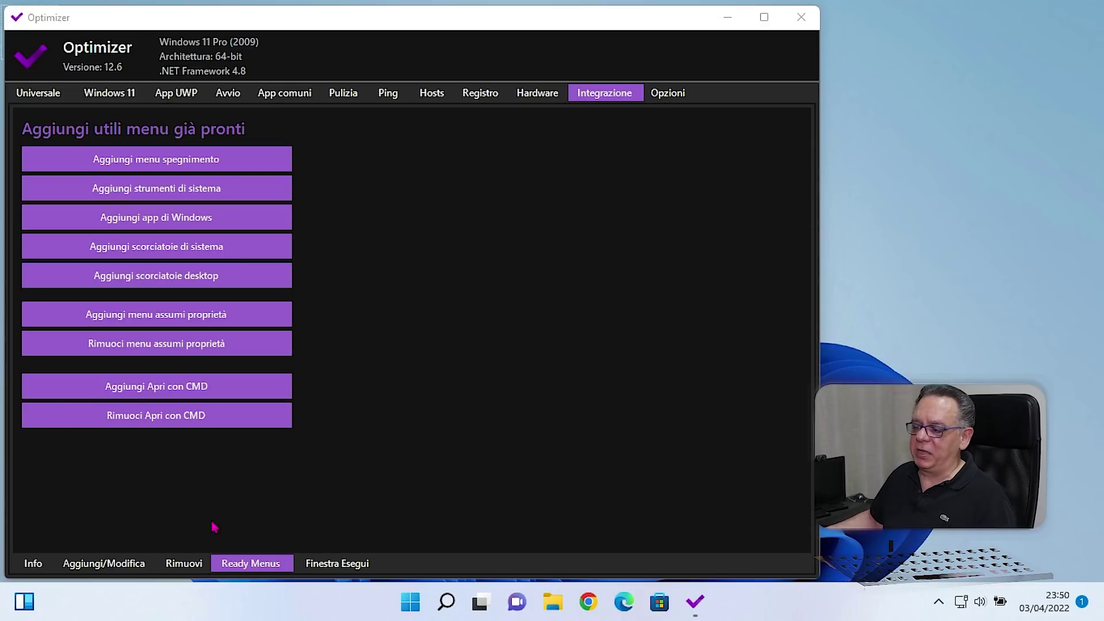
- Remove the Power Menu item from the existing desktop items and check that the extended context menu no longer offers it
left_click(184, 564)
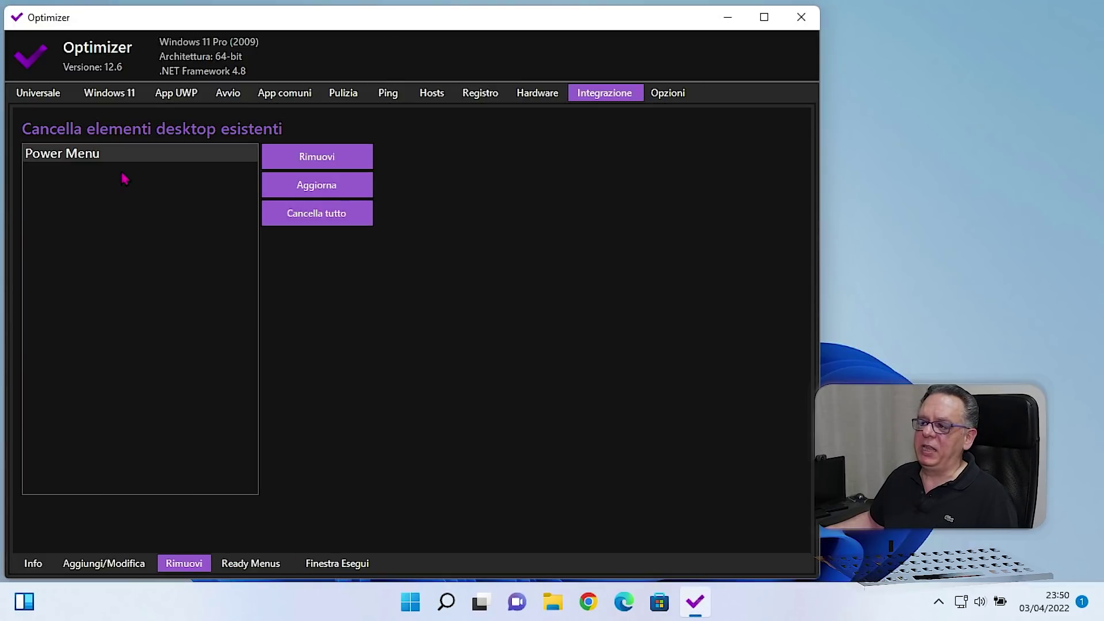
left_click(302, 160)
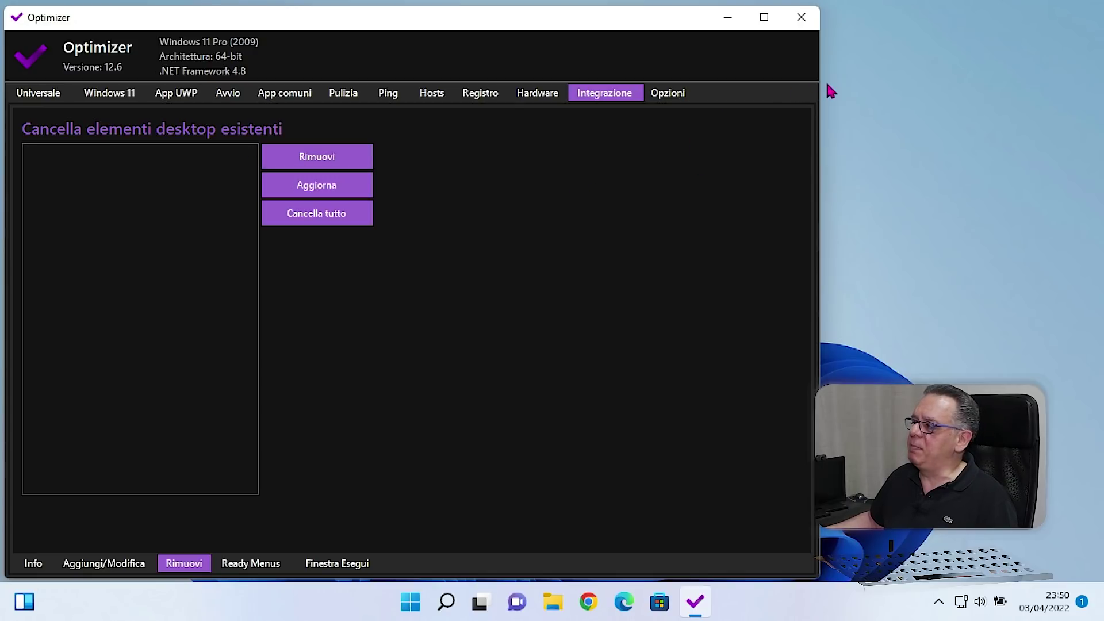
right_click(833, 67)
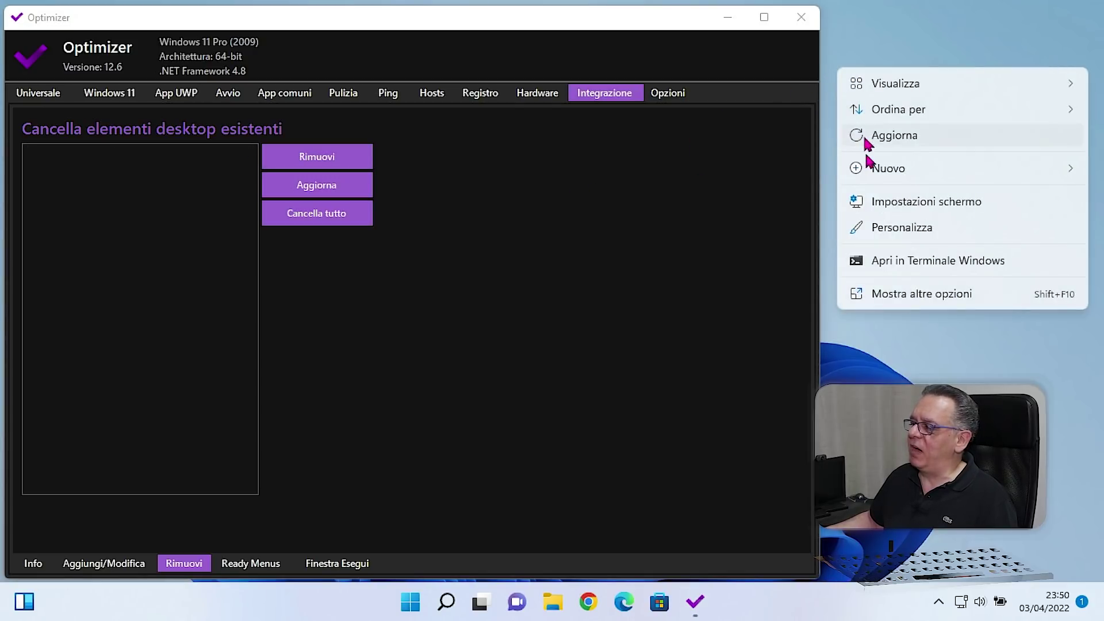
left_click(900, 293)
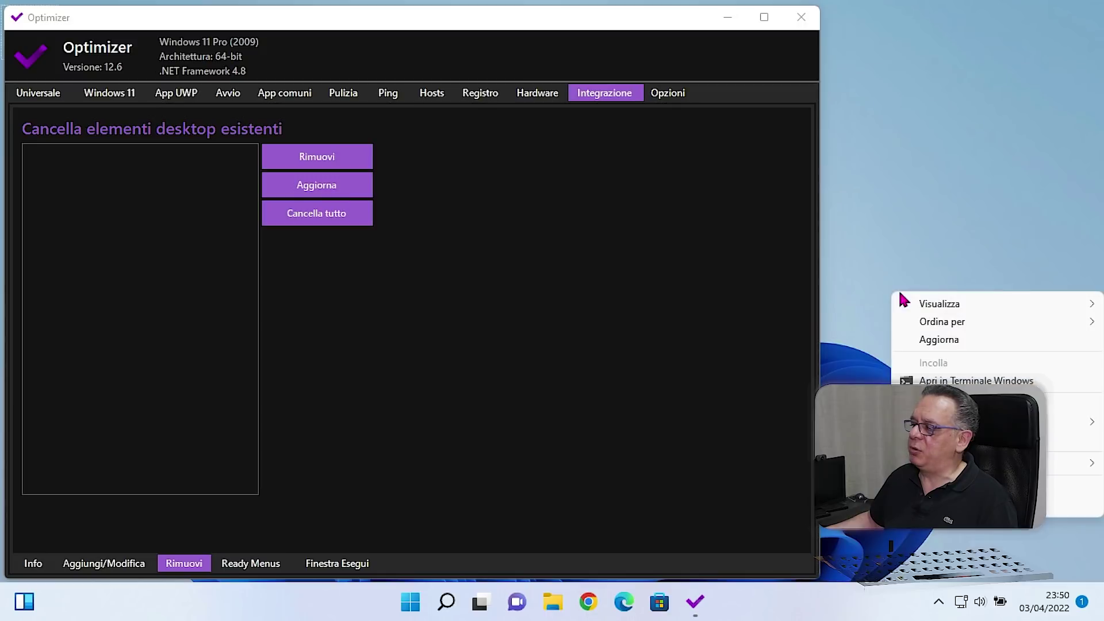
left_click(879, 184)
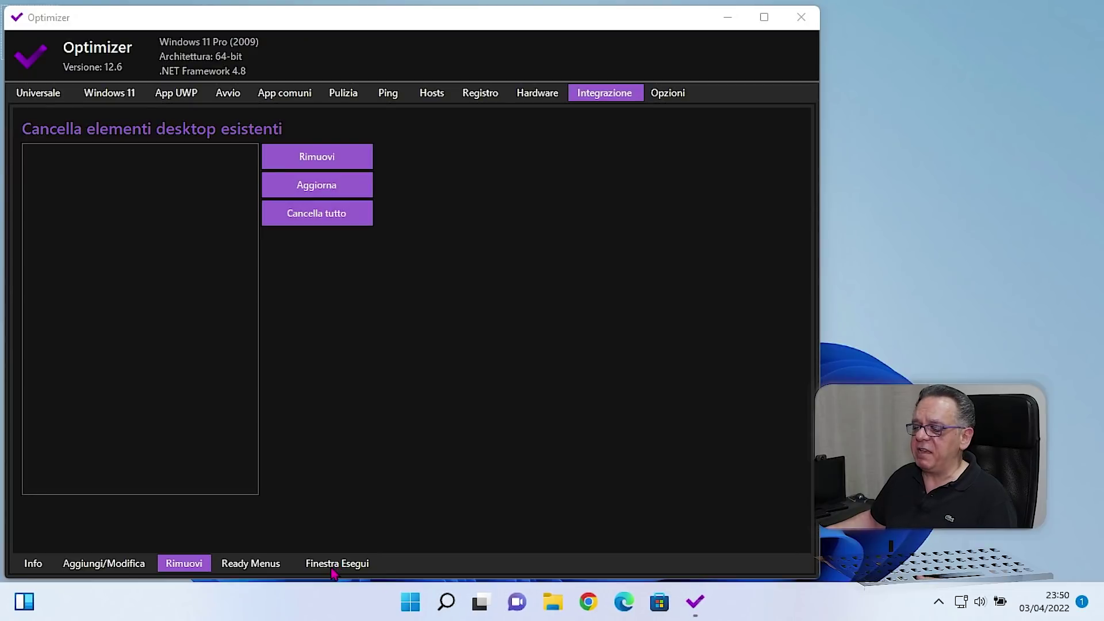
- Open the custom run command settings, search Windows for privazer, and close the search
left_click(346, 561)
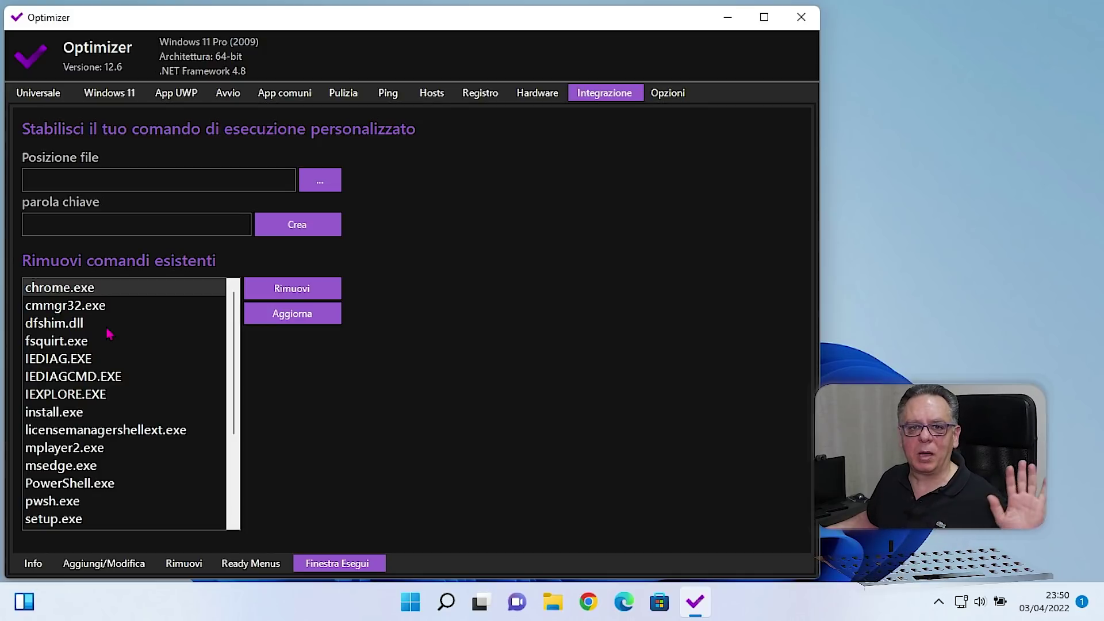
left_click(447, 602)
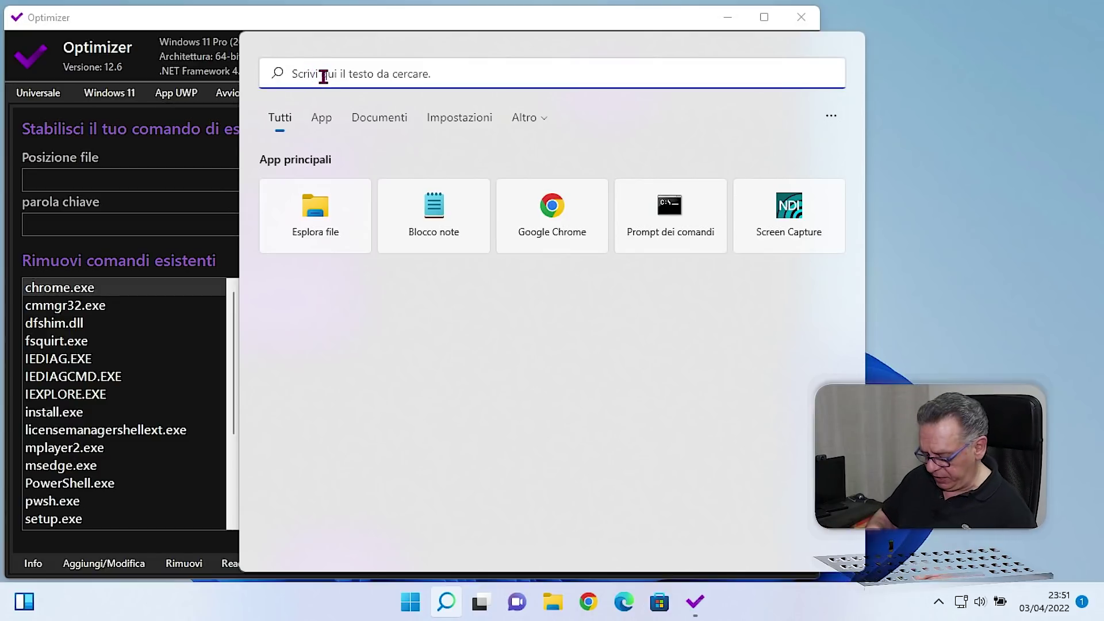
type("priva")
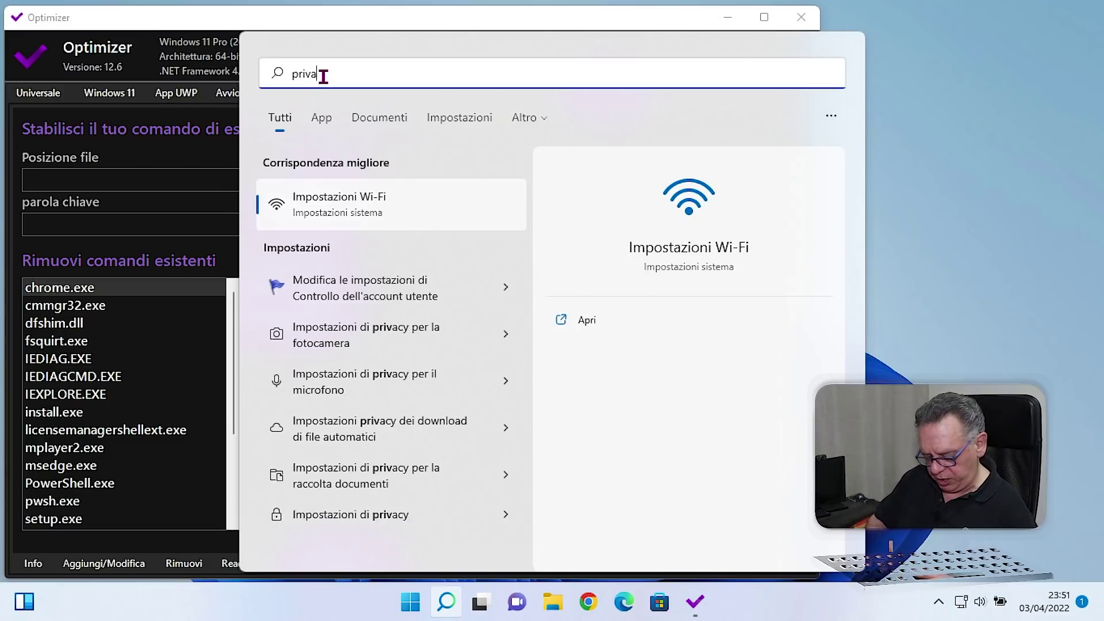
type("zer")
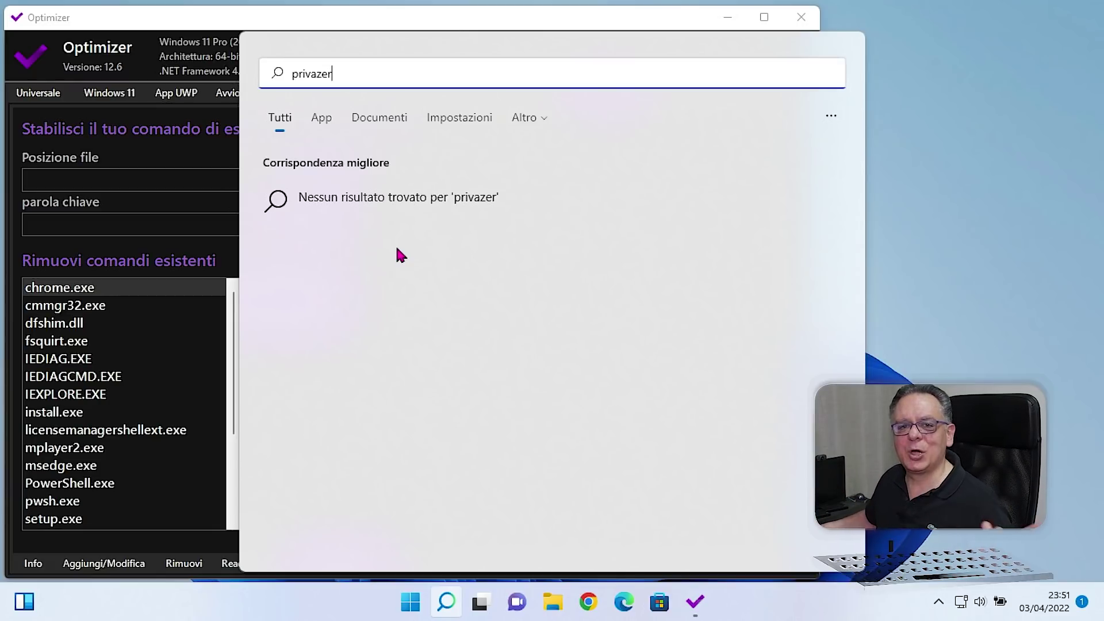
left_click(937, 98)
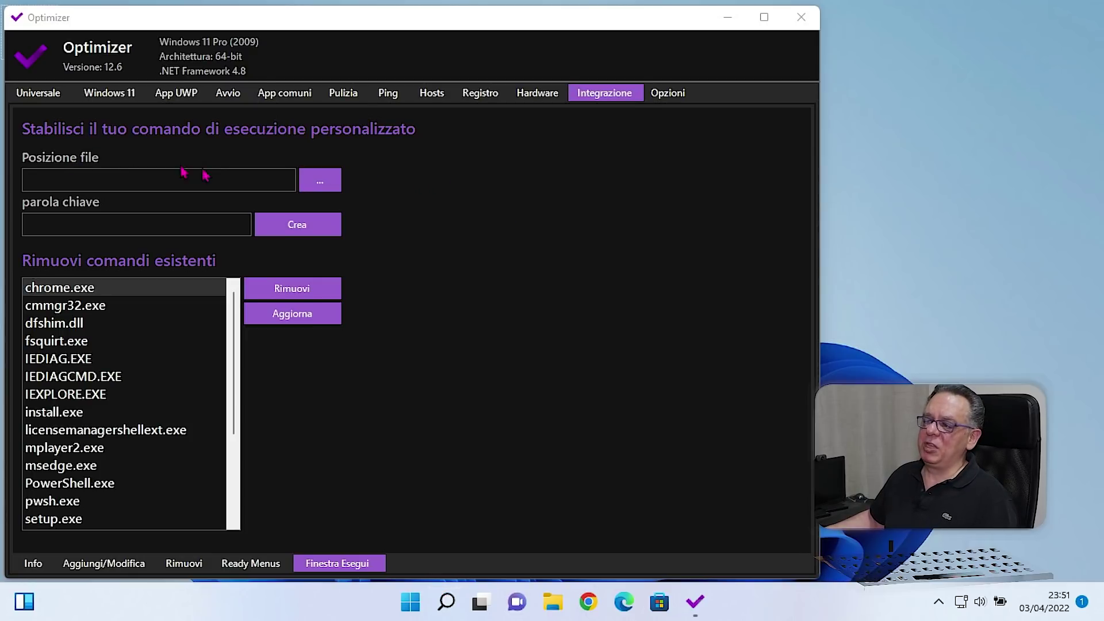
- Create a custom run command with the keyword privazer for the program C:\PrivaZer\PrivaZer.exe
left_click(320, 183)
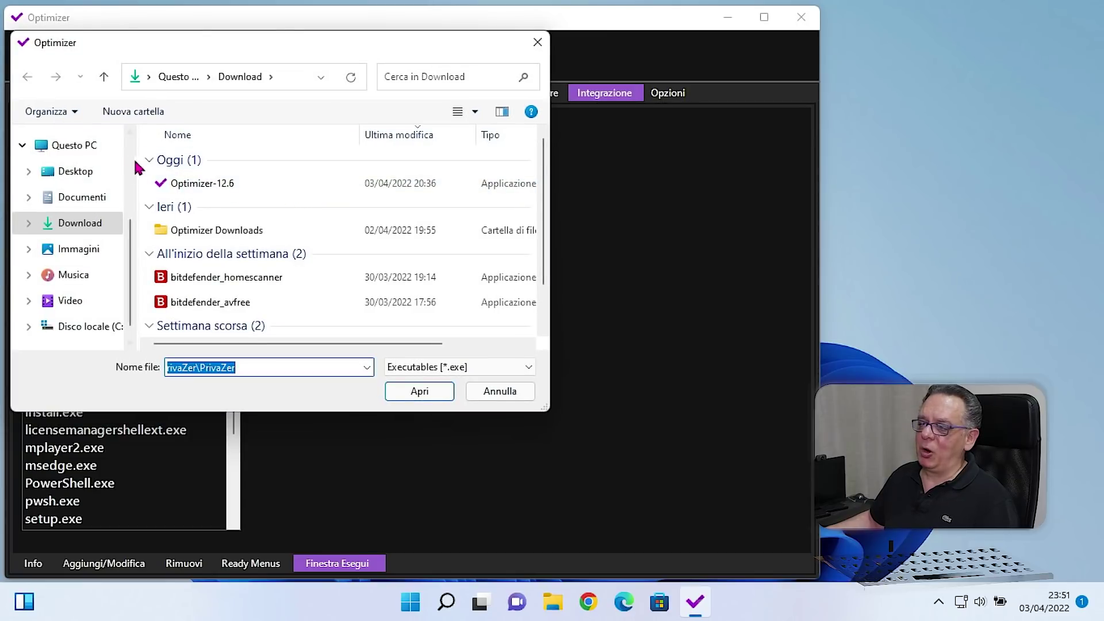
left_click(75, 333)
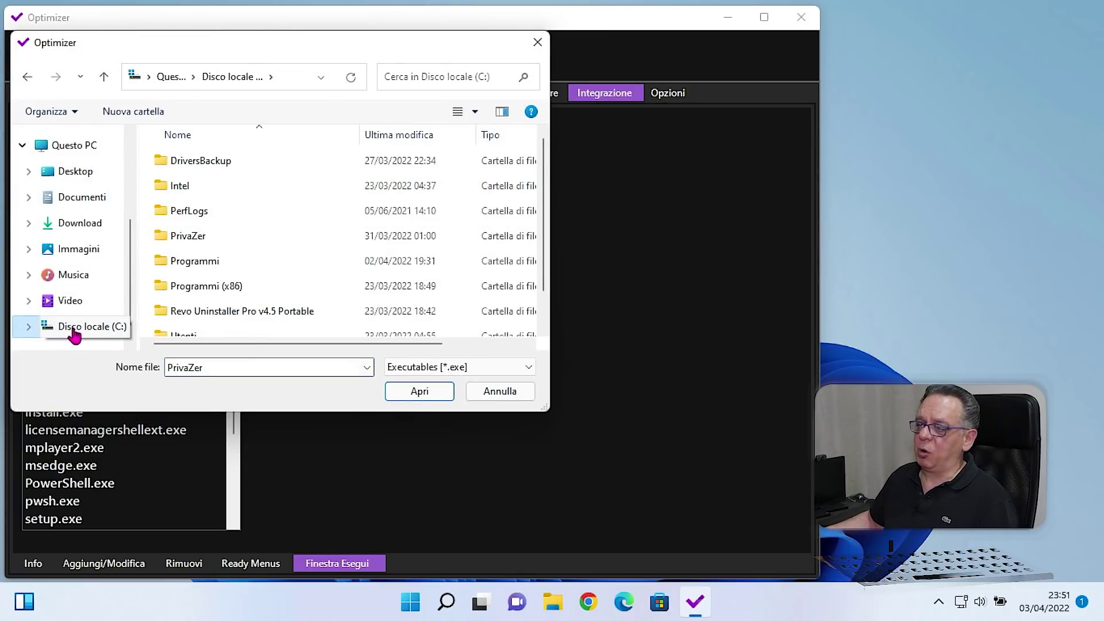
double_click(180, 237)
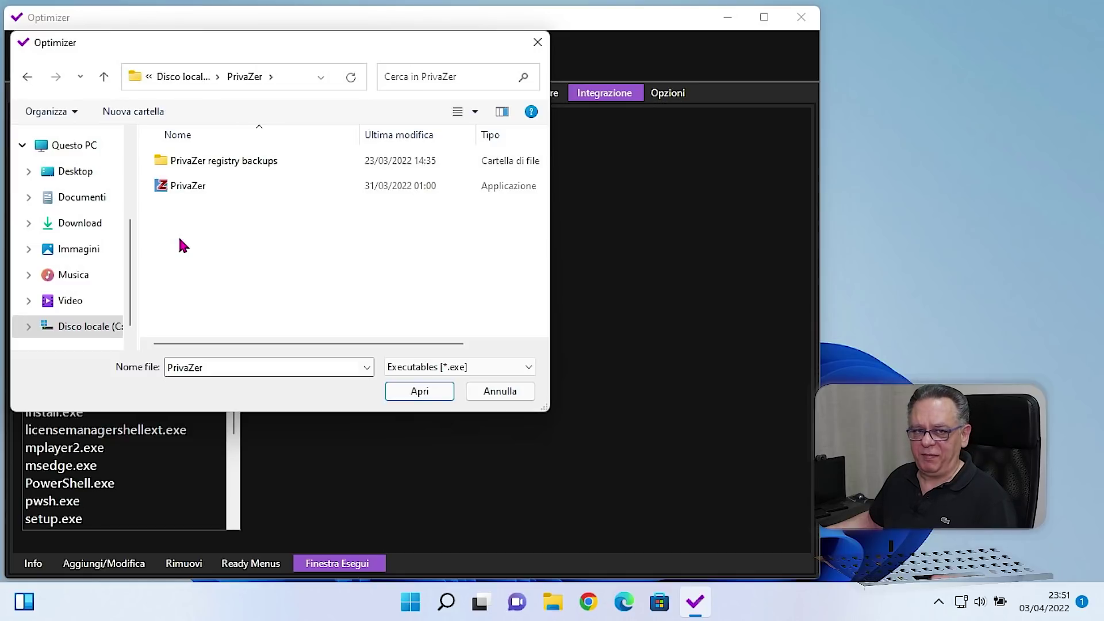
double_click(181, 189)
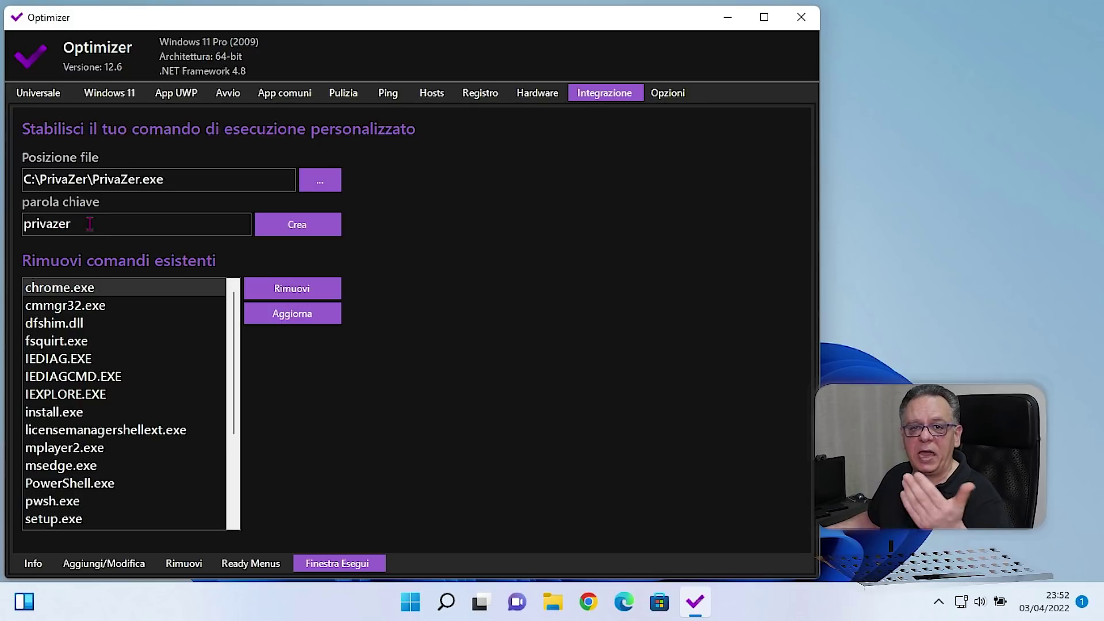
left_click(300, 231)
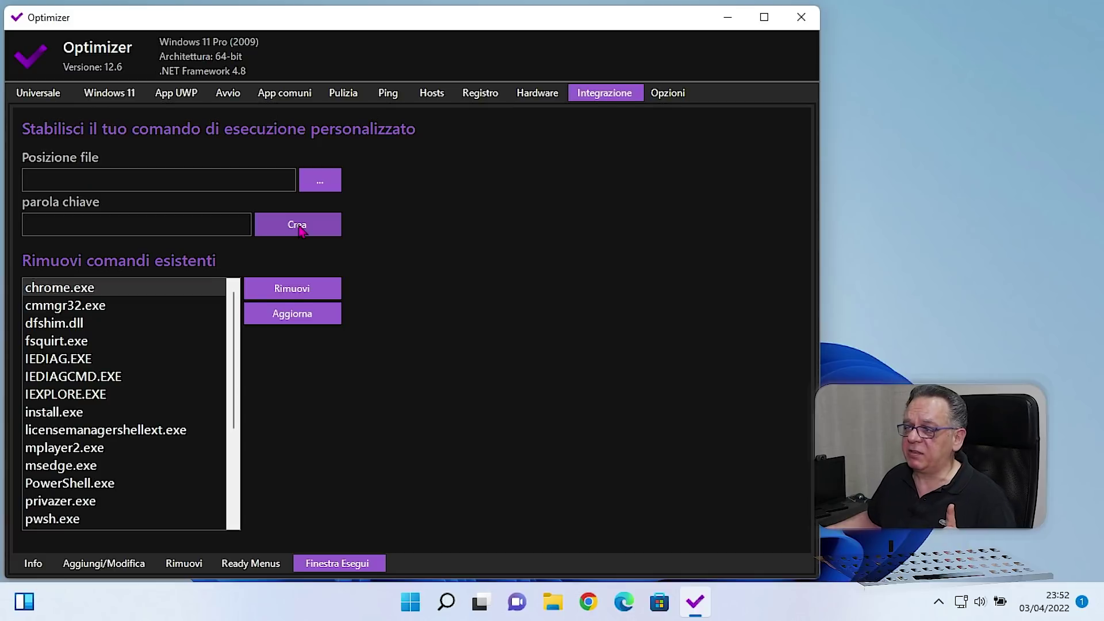
- Search Windows for privazer again to check the new run command and close the search
left_click(448, 604)
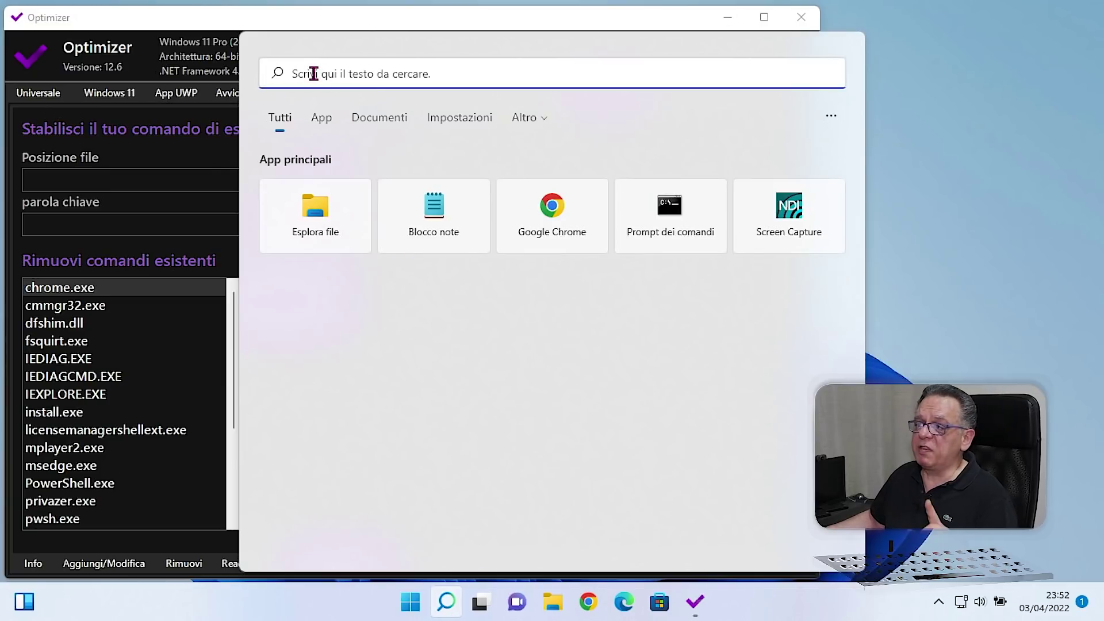
type("rivaze")
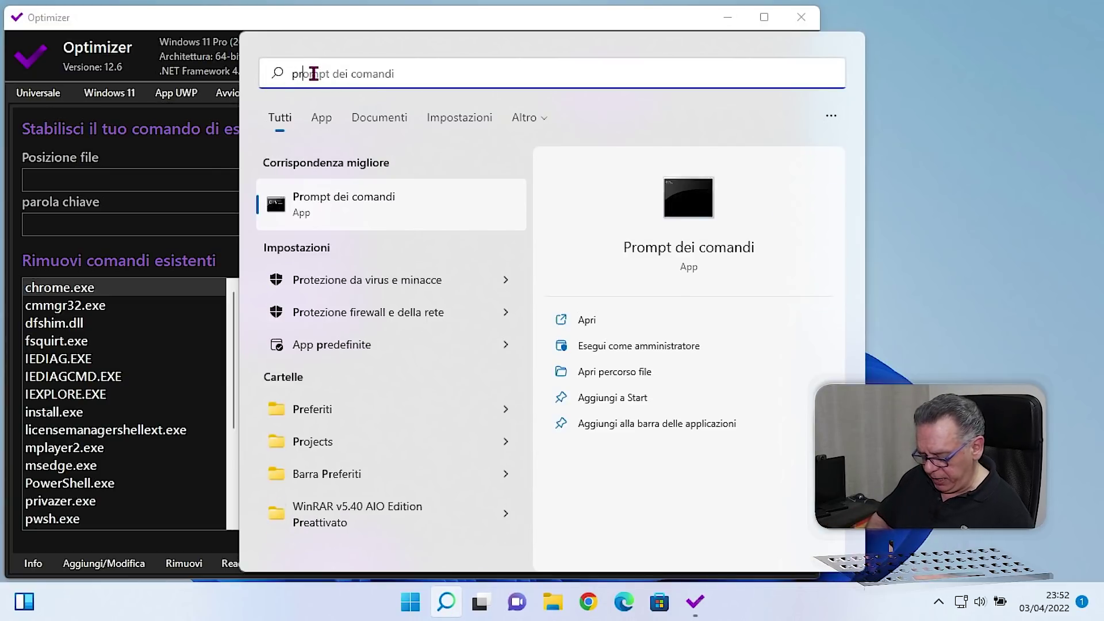
type("r")
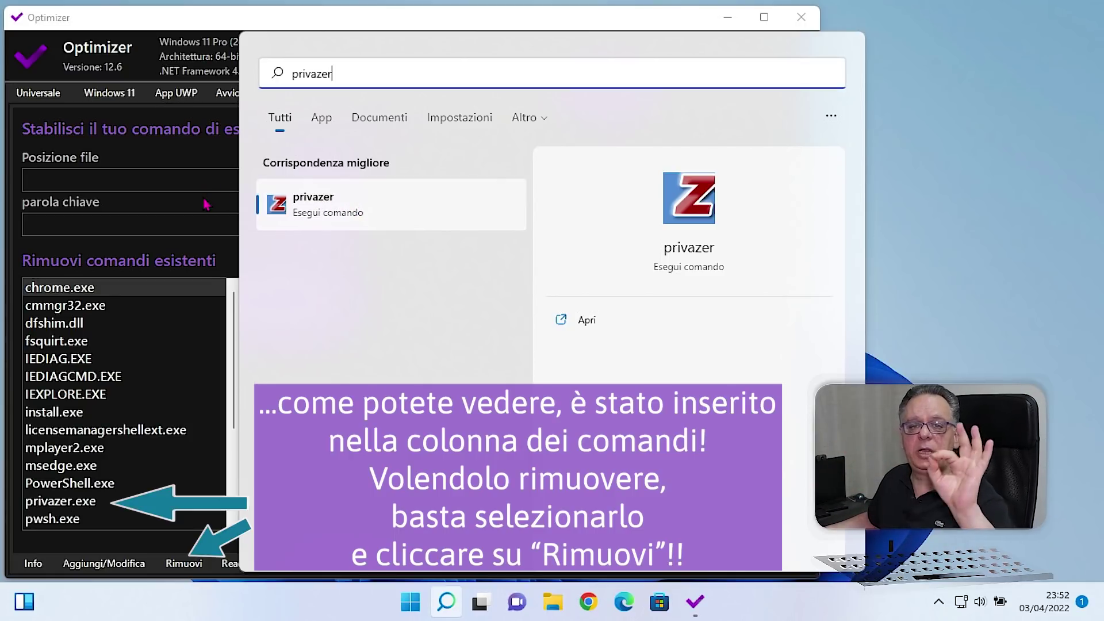
left_click(958, 136)
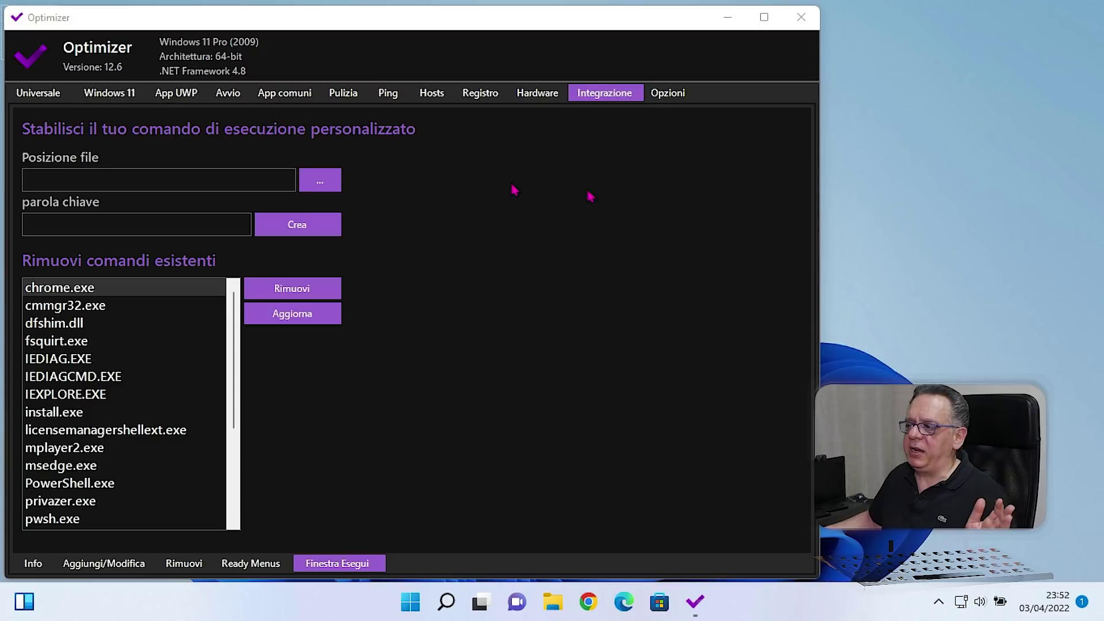